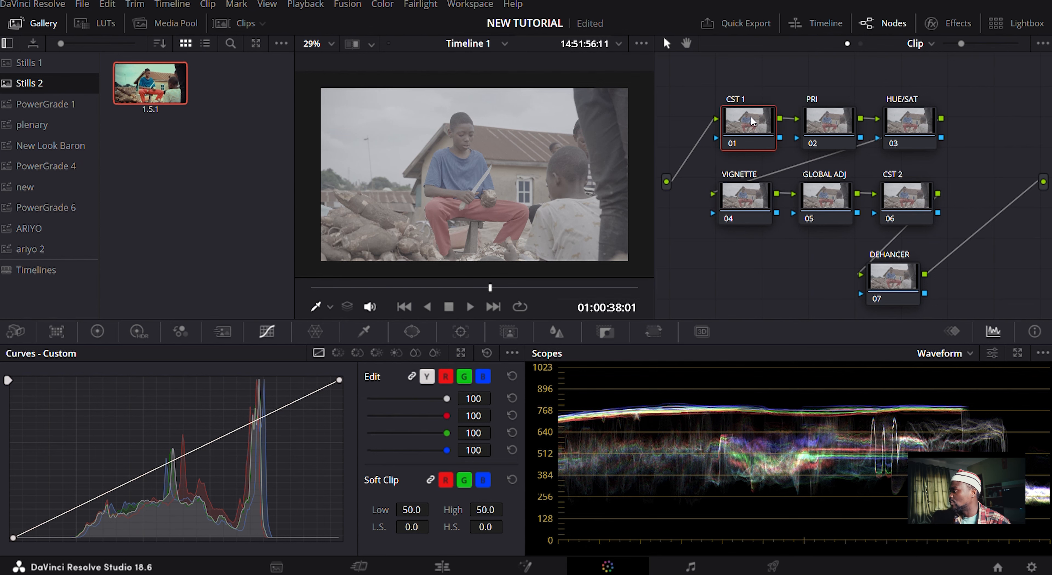
# Step: Apply the Color Space Transform effect to the CST 1 node
pyautogui.click(956, 23)
pyautogui.scroll(-5, 928, 165)
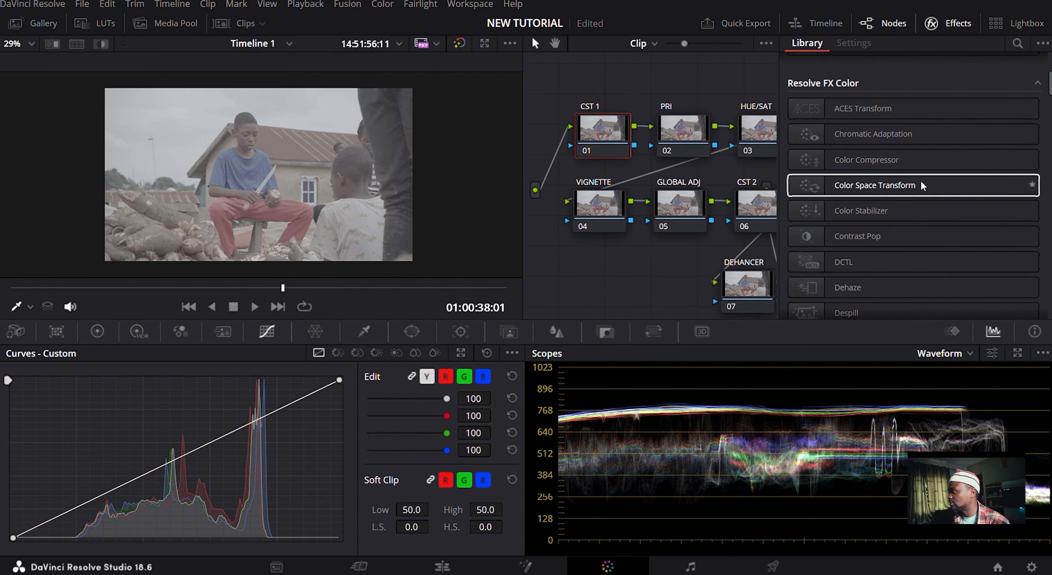
pyautogui.click(886, 187)
pyautogui.moveTo(893, 186); pyautogui.dragTo(609, 129)
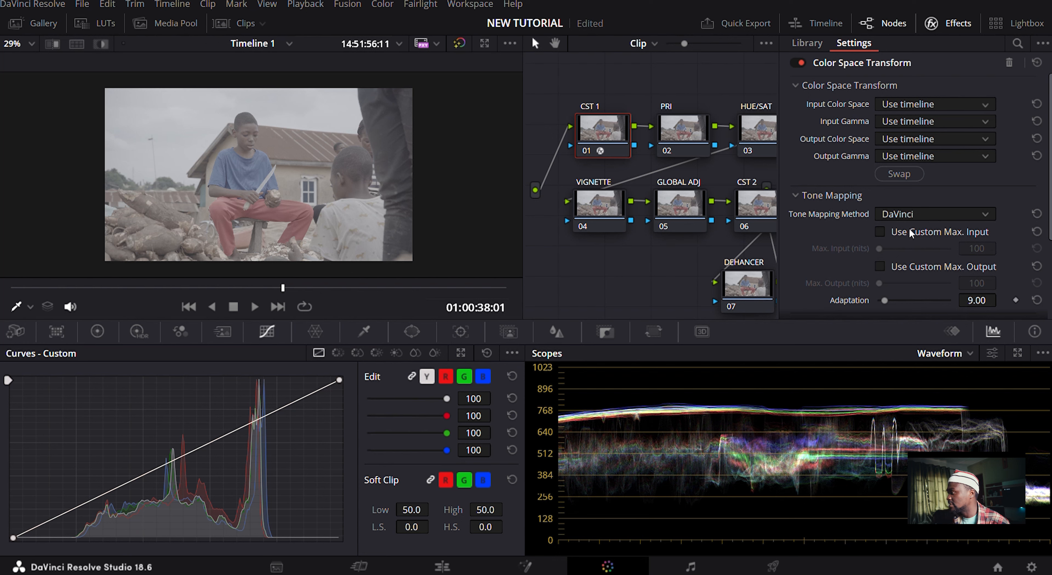
# Step: Set CST 1's transform input to Sony S-Gamut3.Cine and Sony S-Log3, and its output to DaVinci Wide Gamut and DaVinci Intermediate
pyautogui.click(935, 105)
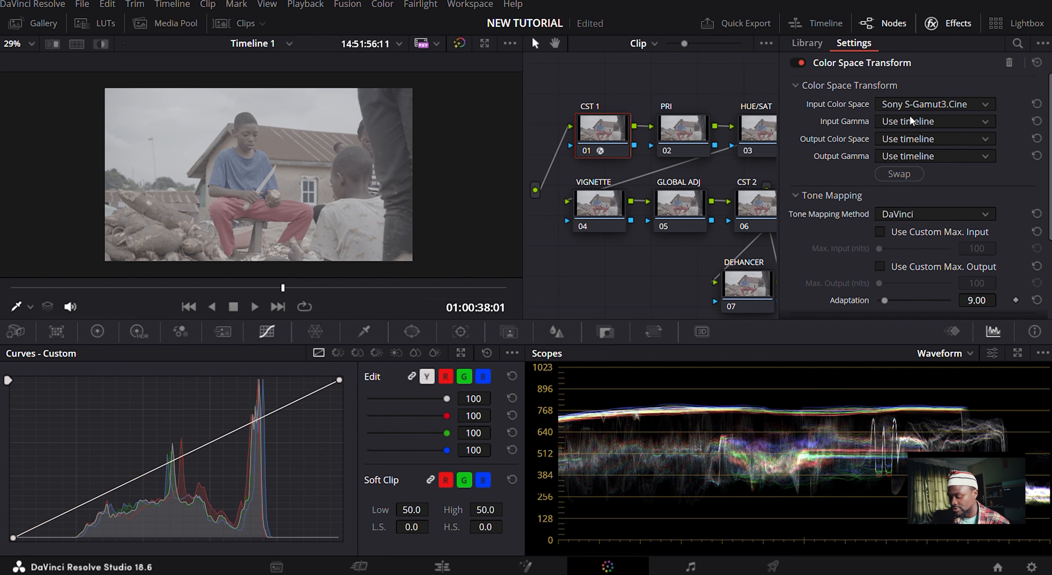
pyautogui.click(923, 230)
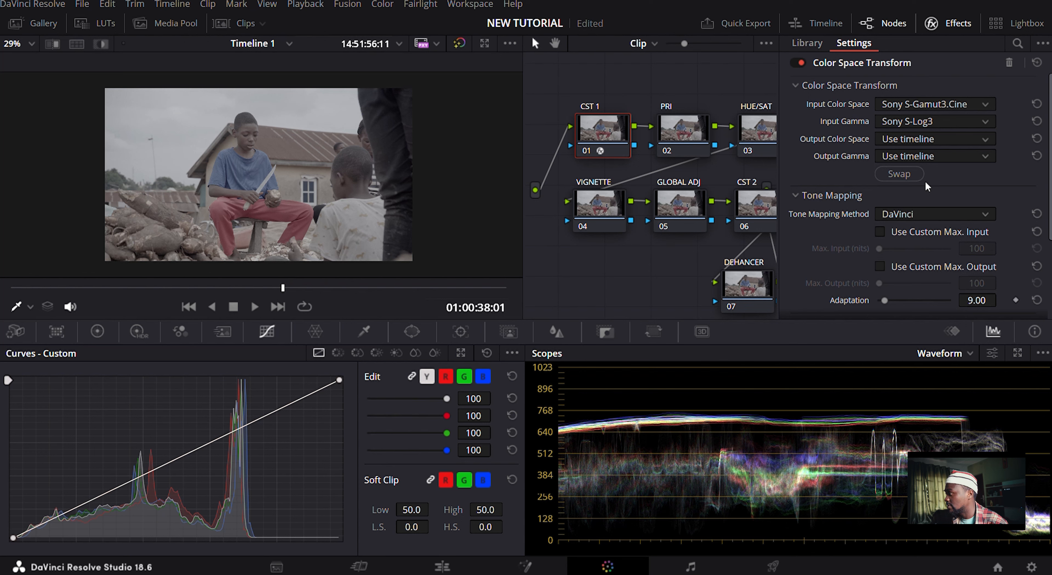
pyautogui.click(929, 189)
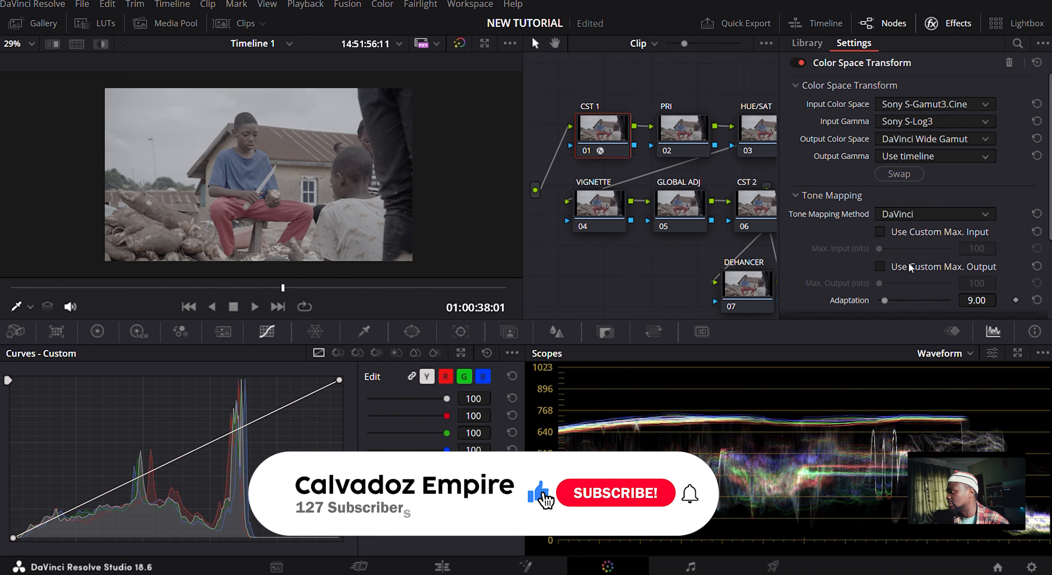
pyautogui.click(910, 314)
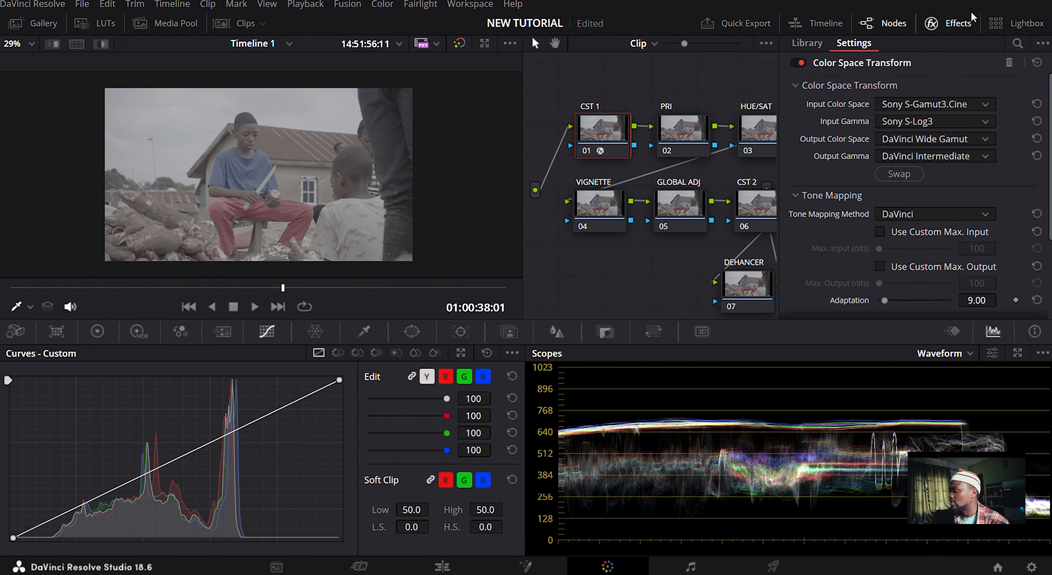
# Step: Hide the effects library and shift the whole group of nodes slightly within the node graph
pyautogui.click(945, 29)
pyautogui.click(787, 210)
pyautogui.moveTo(576, 88); pyautogui.dragTo(838, 296)
pyautogui.moveTo(774, 279); pyautogui.dragTo(743, 268)
pyautogui.click(860, 211)
# Step: Apply the Color Space Transform effect to the CST 2 node
pyautogui.click(753, 206)
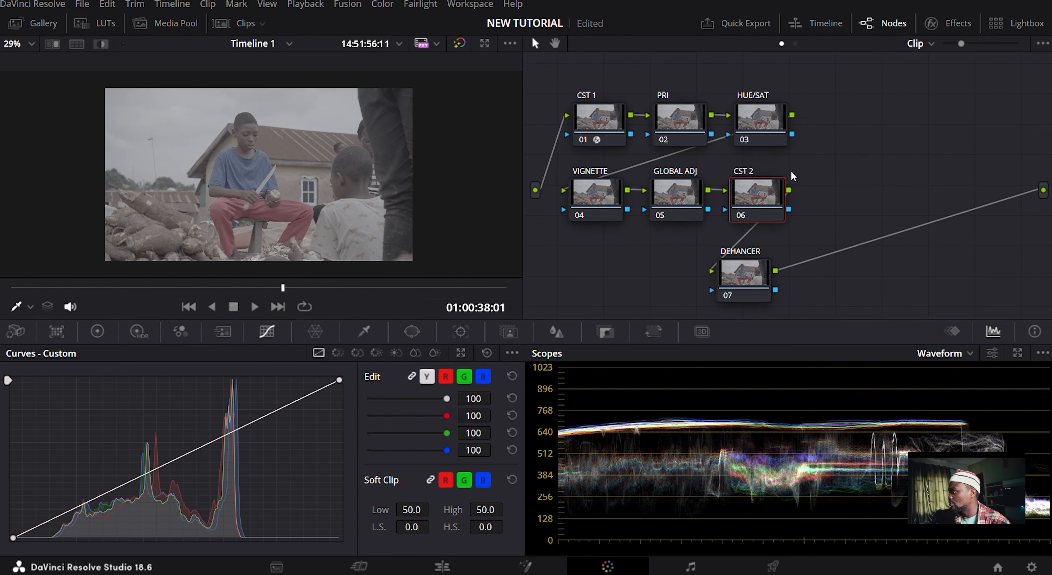
pyautogui.click(926, 23)
pyautogui.moveTo(891, 186); pyautogui.dragTo(726, 200)
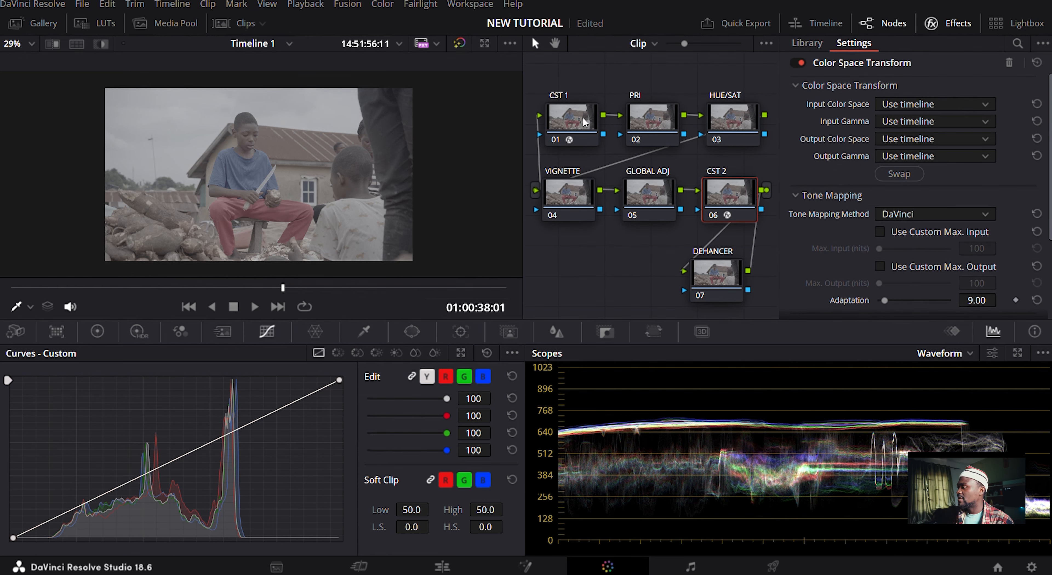
# Step: Set CST 2's transform input to DaVinci Wide Gamut and DaVinci Intermediate, and its output to Rec.709 and Gamma 2.4
pyautogui.click(573, 119)
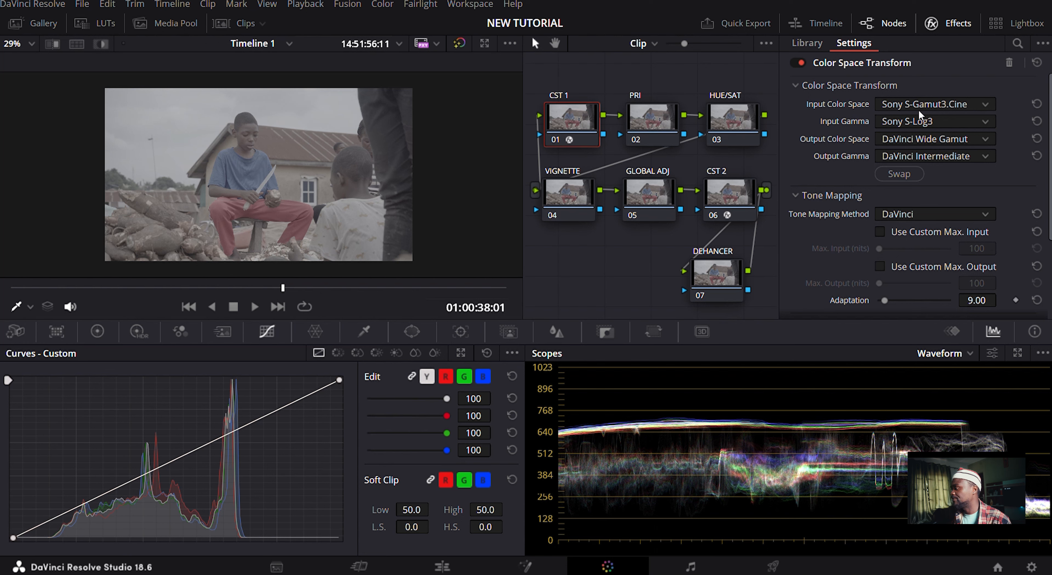
pyautogui.click(721, 192)
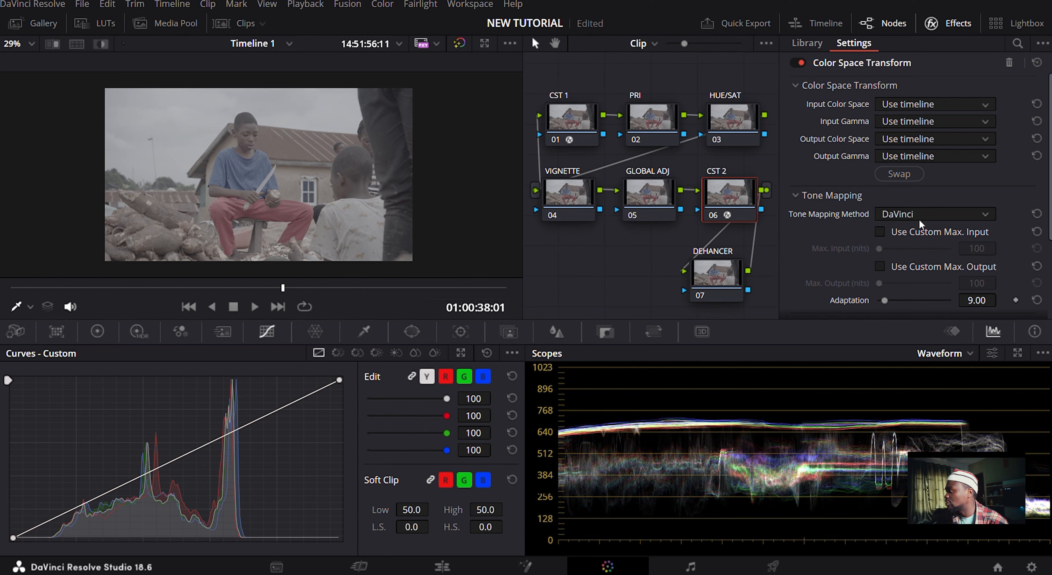
pyautogui.click(911, 147)
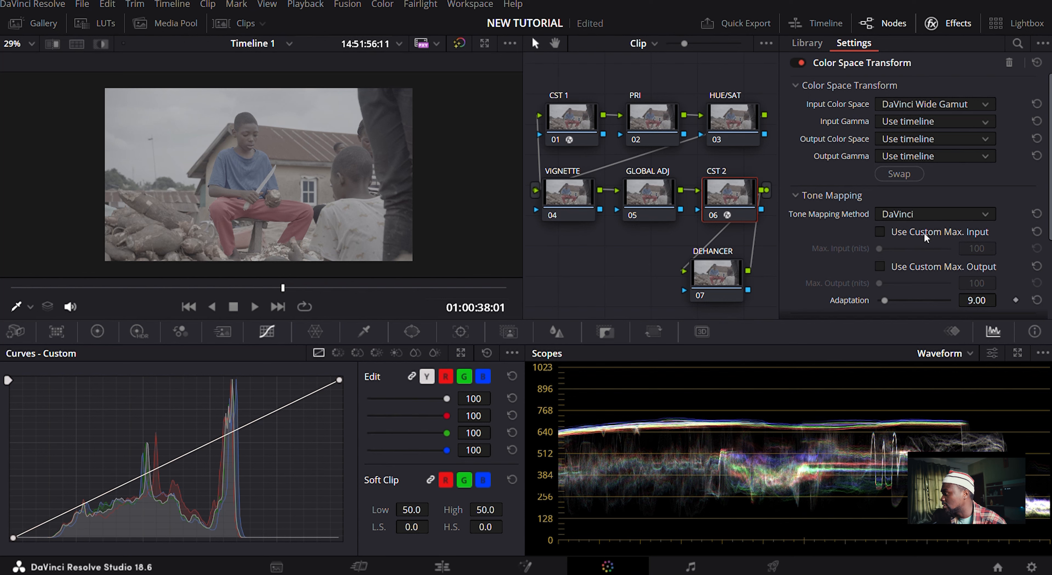
pyautogui.click(933, 184)
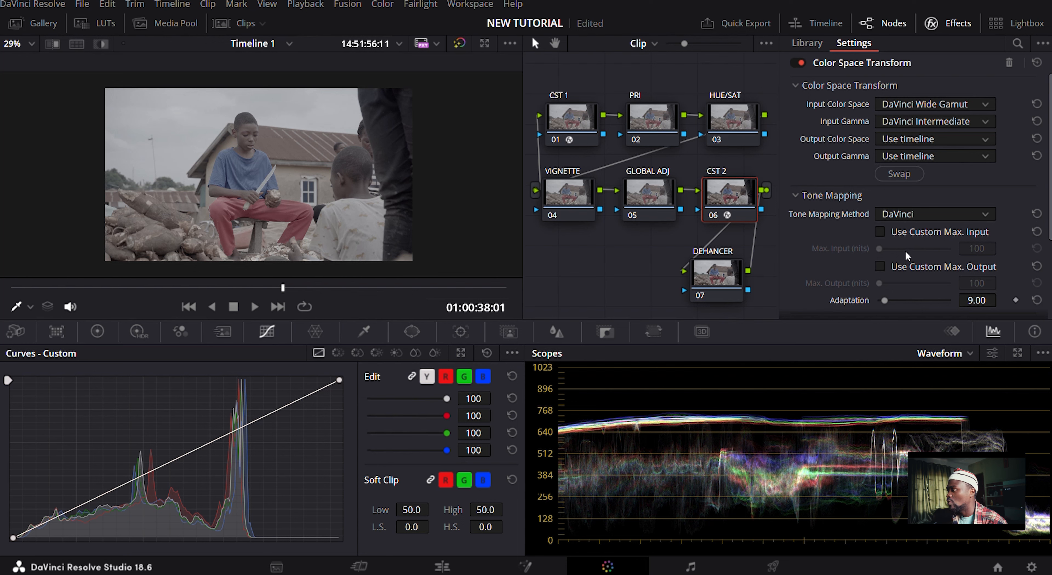
pyautogui.click(911, 230)
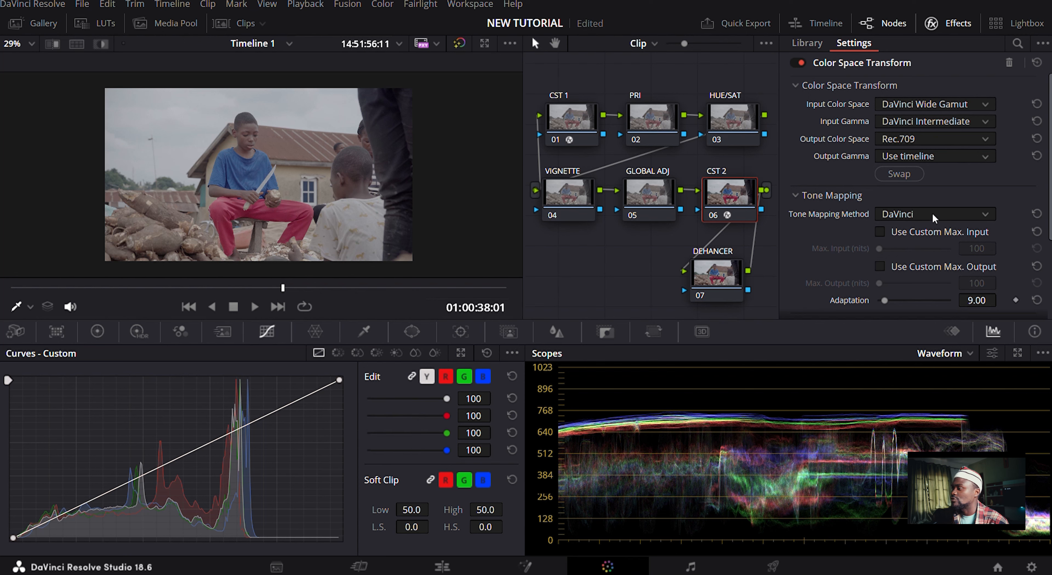
pyautogui.click(907, 212)
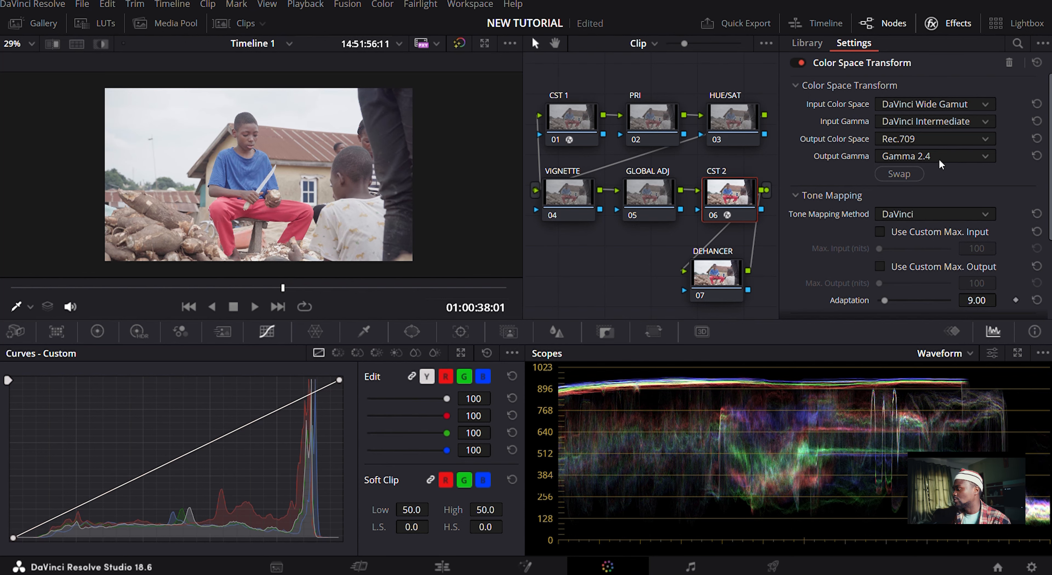
pyautogui.click(932, 23)
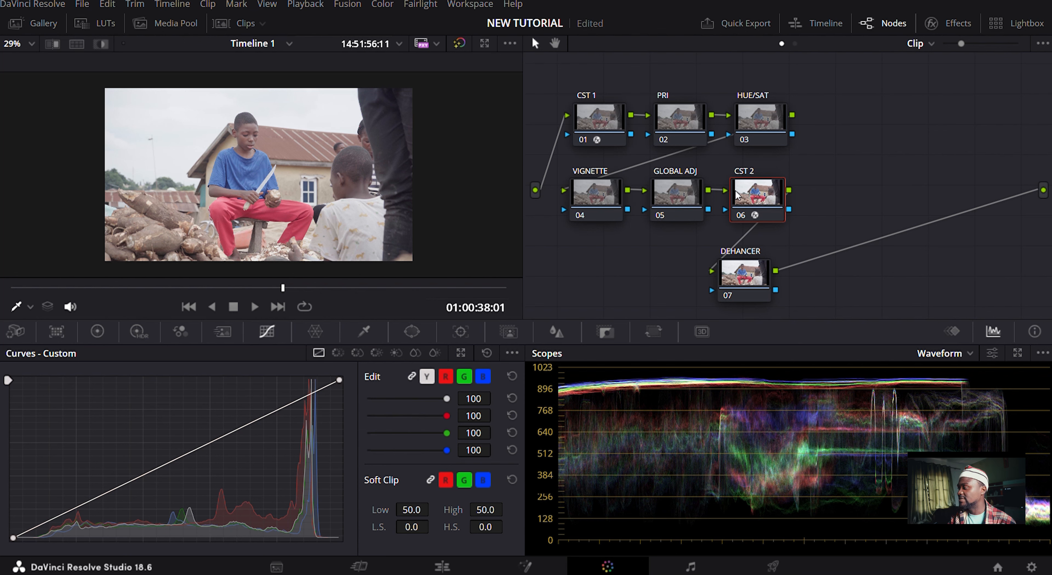
# Step: Bypass and re-enable all nodes to compare the original log image with the converted one
pyautogui.hotkey('ctrl', 'd')
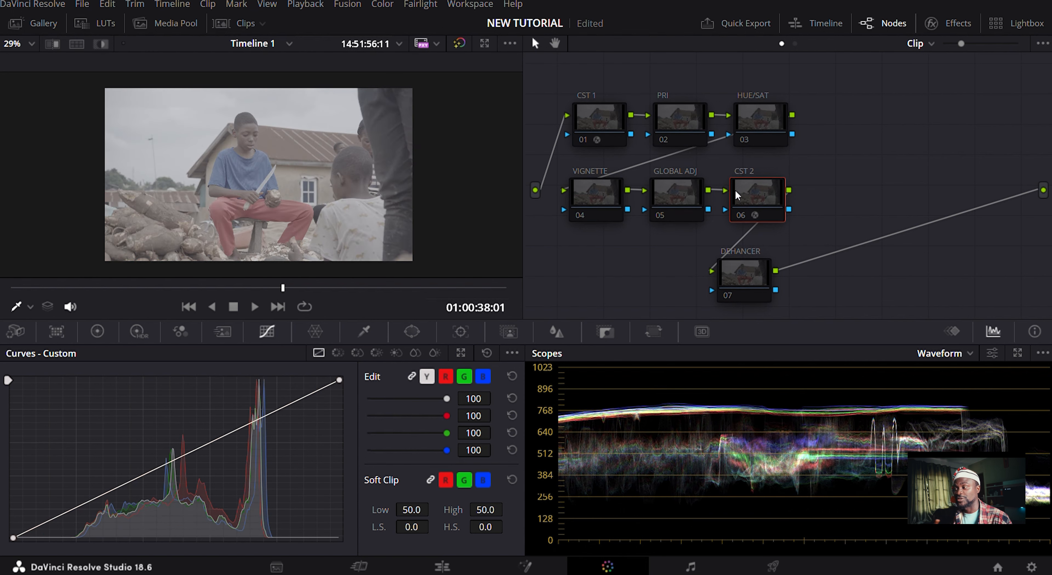
pyautogui.hotkey('ctrl', 'd')
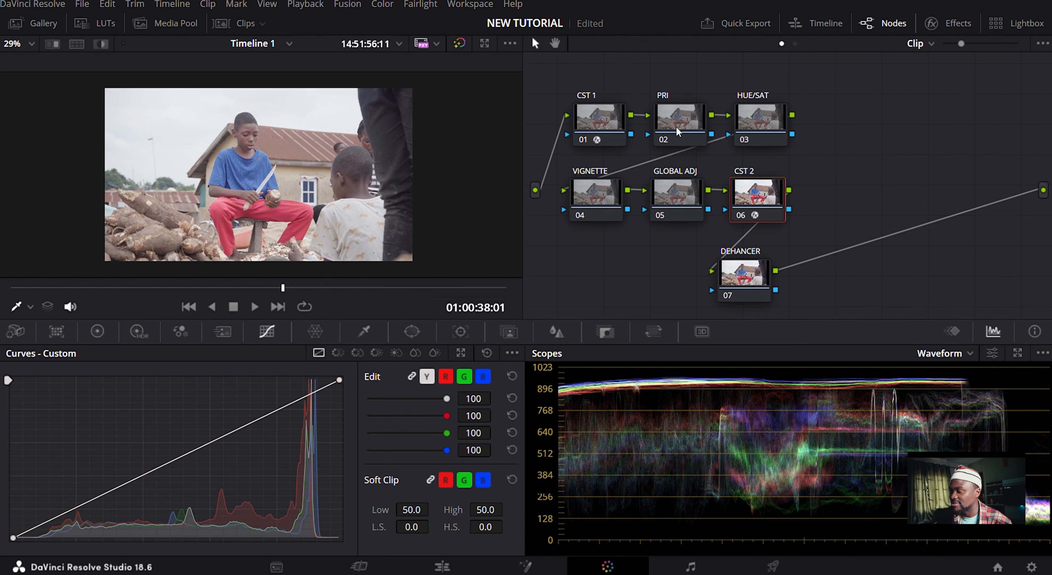
# Step: Adjust the PRI node's primary color wheels to lift -0.05, gamma 0.12 and gain 0.59, saving the project along the way
pyautogui.click(677, 111)
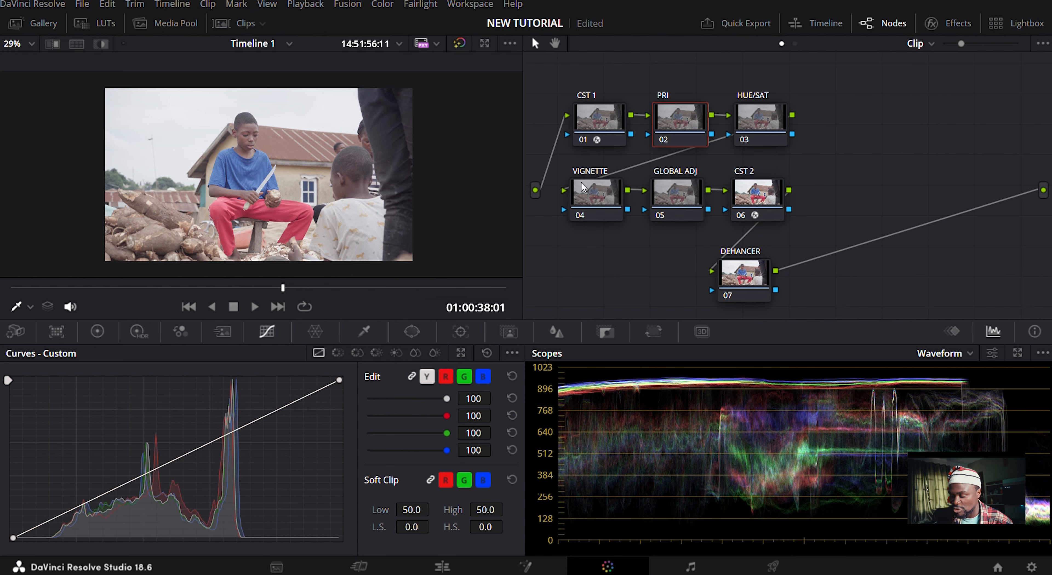
pyautogui.click(100, 330)
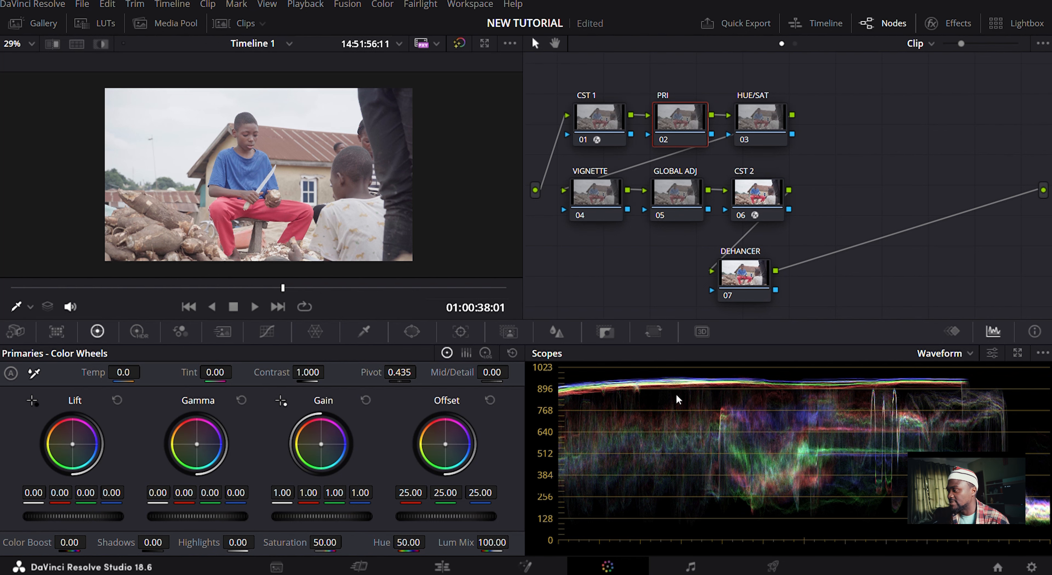
pyautogui.hotkey('ctrl', 's')
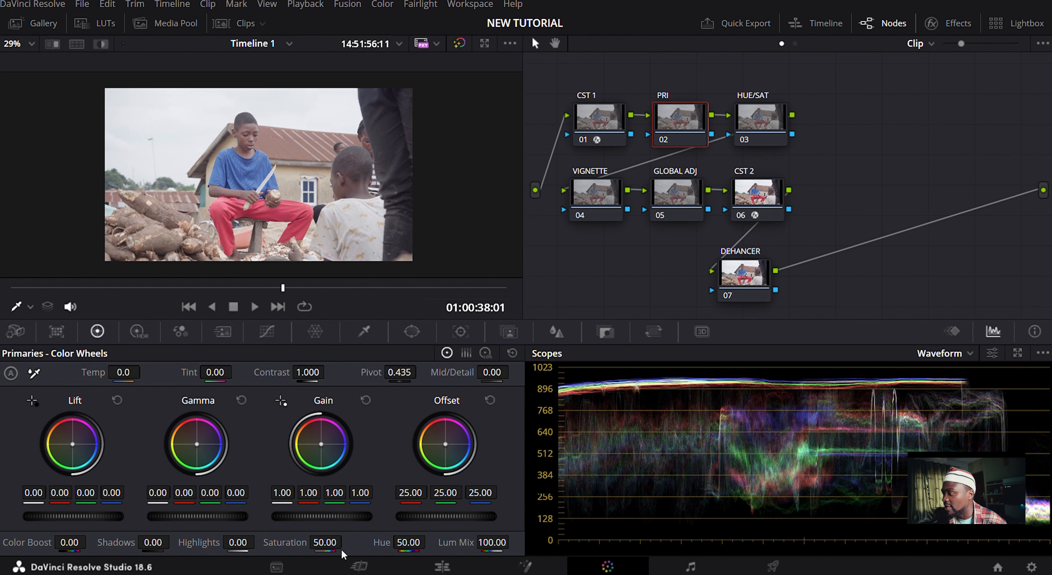
pyautogui.moveTo(322, 517); pyautogui.dragTo(269, 517)
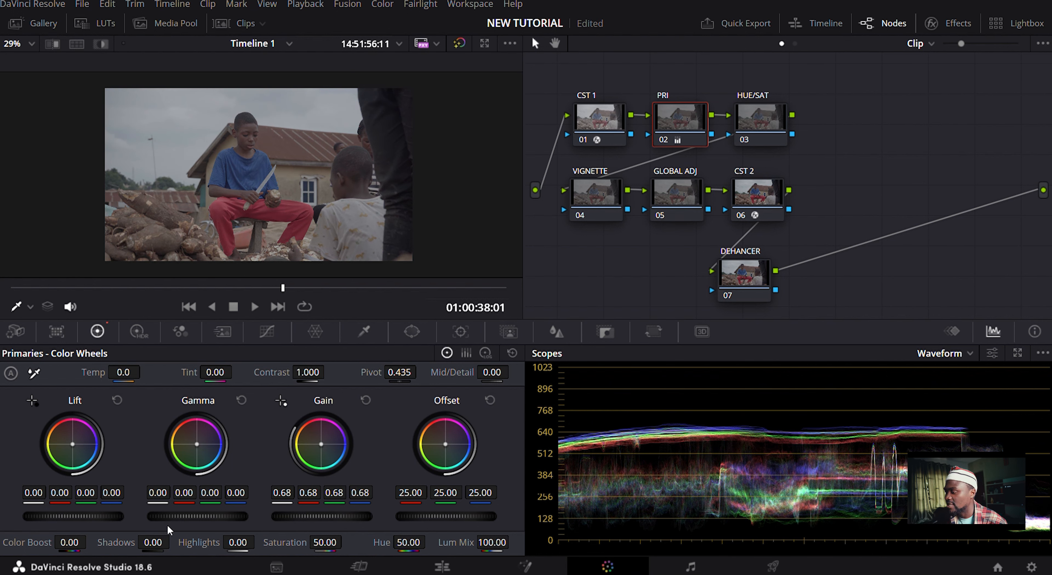
pyautogui.moveTo(168, 522); pyautogui.dragTo(182, 522)
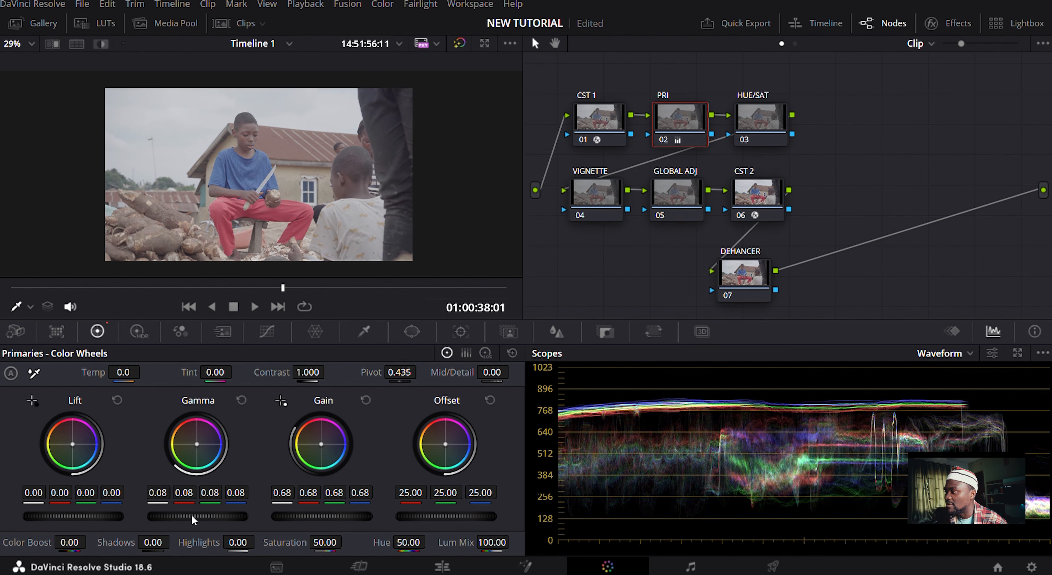
pyautogui.moveTo(73, 516); pyautogui.dragTo(61, 516)
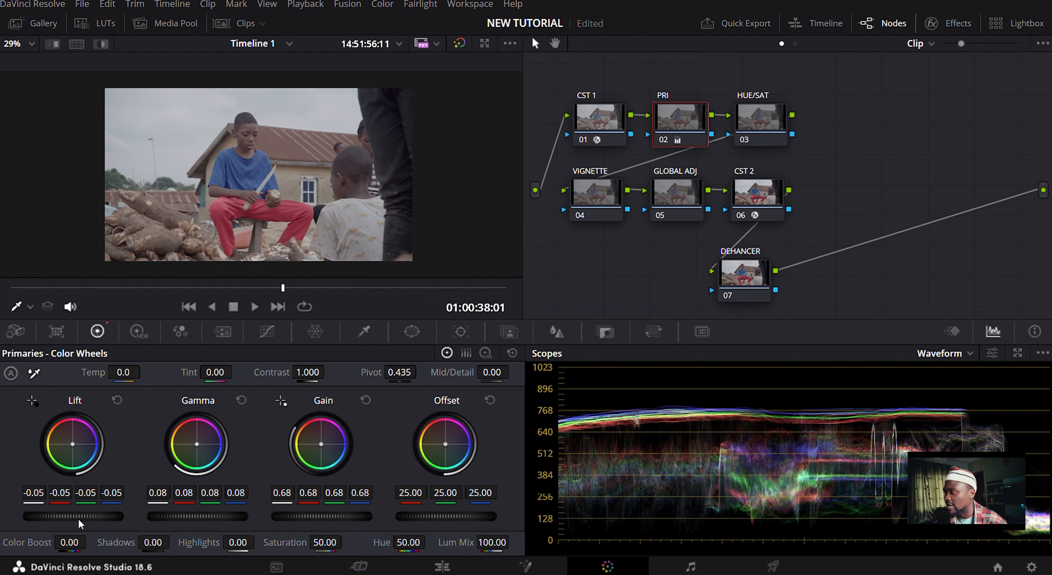
pyautogui.moveTo(180, 517); pyautogui.dragTo(186, 517)
pyautogui.moveTo(322, 516); pyautogui.dragTo(353, 520)
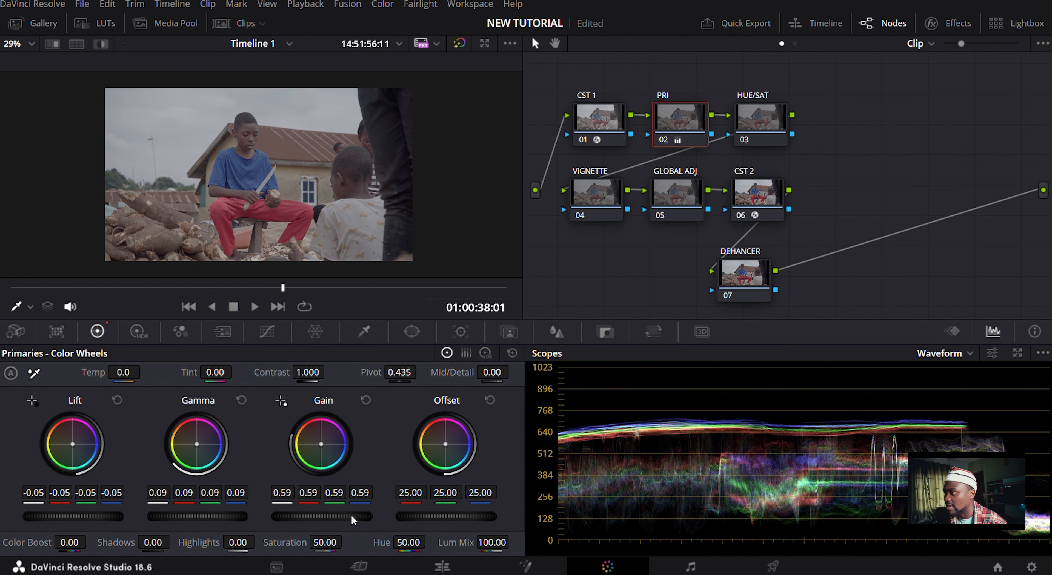
pyautogui.moveTo(198, 516); pyautogui.dragTo(210, 516)
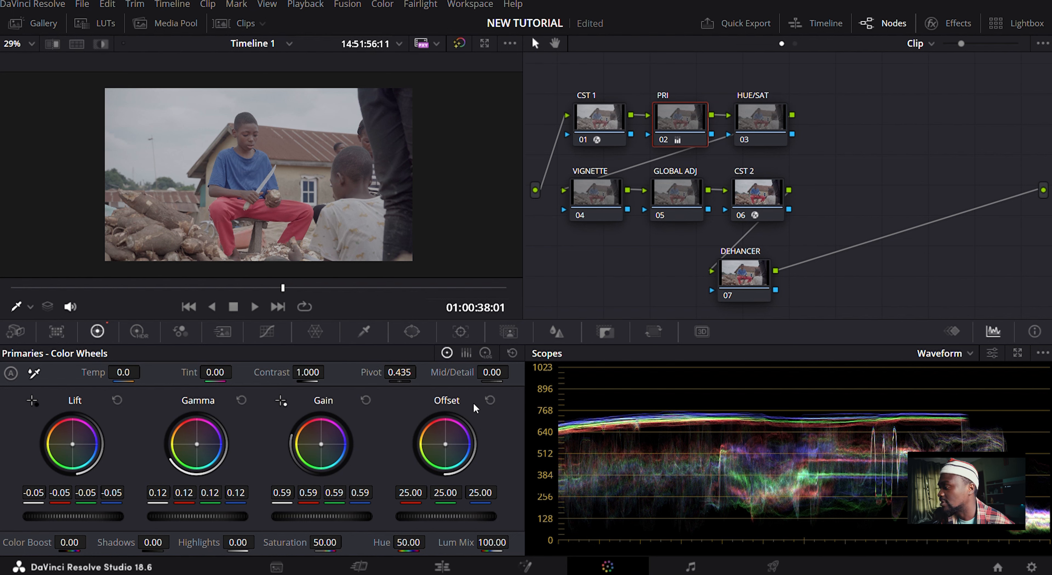
# Step: Toggle the PRI node off and on to compare the image with and without its primary correction
pyautogui.hotkey('ctrl', 'd')
pyautogui.hotkey('ctrl', 'd')
pyautogui.hotkey('ctrl', 'd')
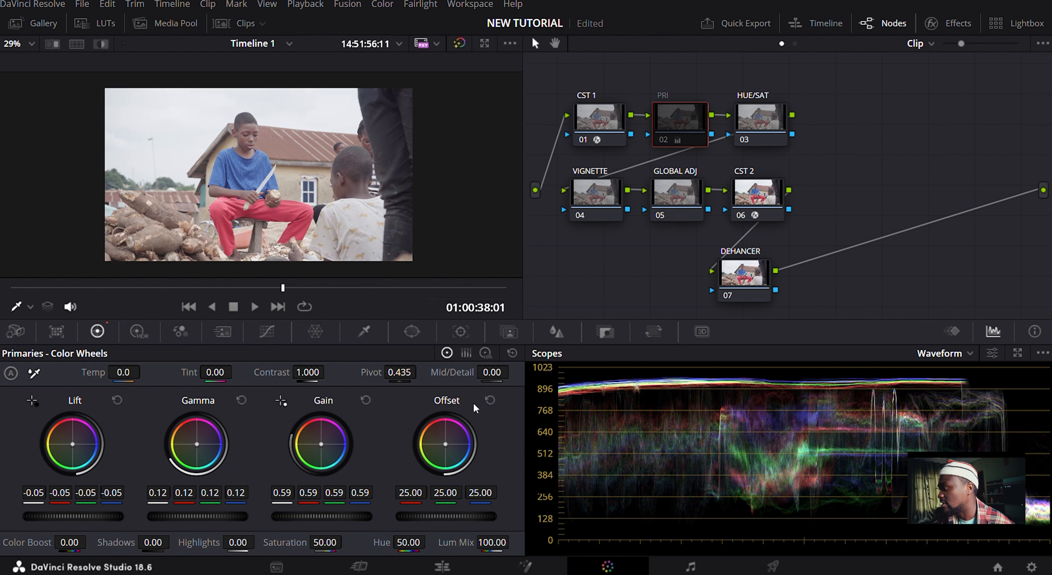
pyautogui.hotkey('ctrl', 'd')
pyautogui.hotkey('ctrl', 'd')
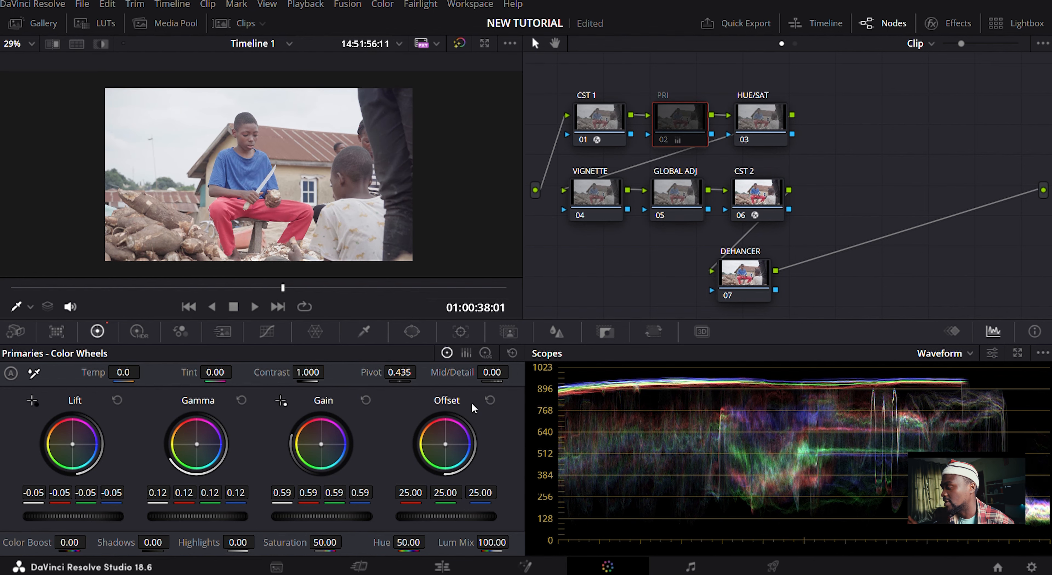
pyautogui.hotkey('ctrl', 'd')
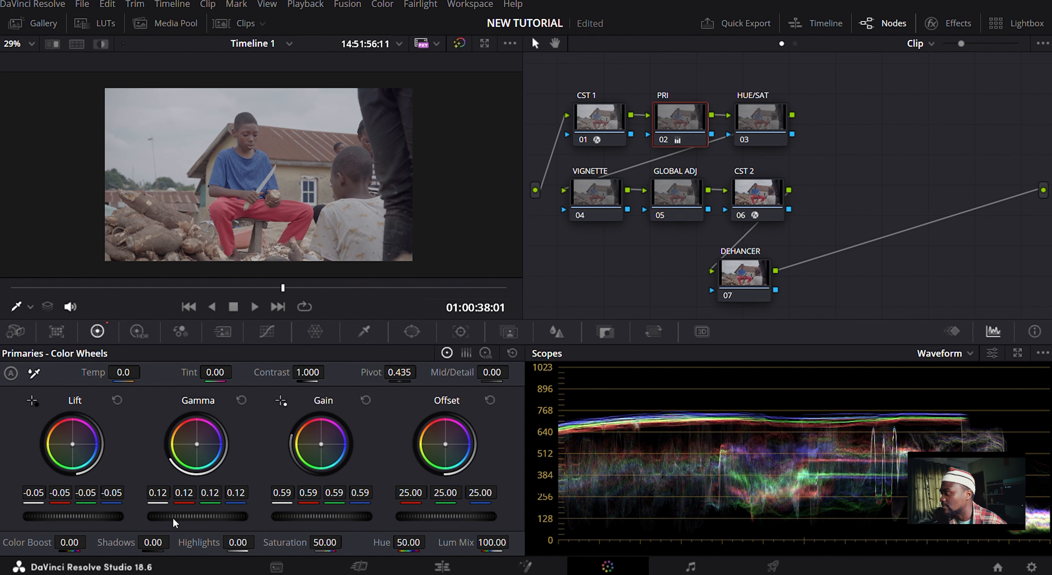
# Step: Refine the PRI node's primaries to gamma 0.16, lift -0.08 and gain 0.58
pyautogui.moveTo(197, 516); pyautogui.dragTo(213, 516)
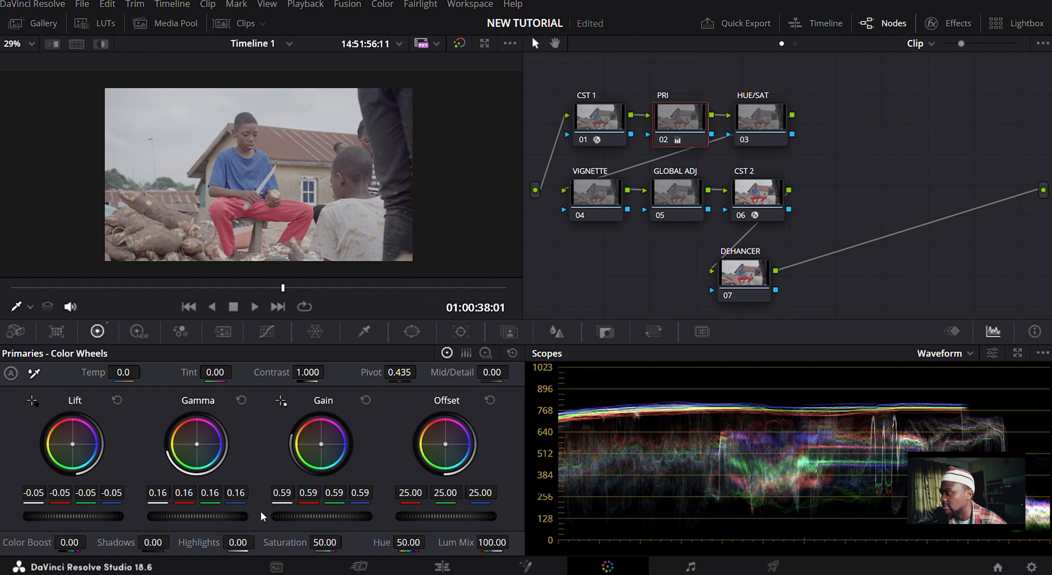
pyautogui.moveTo(72, 516); pyautogui.dragTo(66, 516)
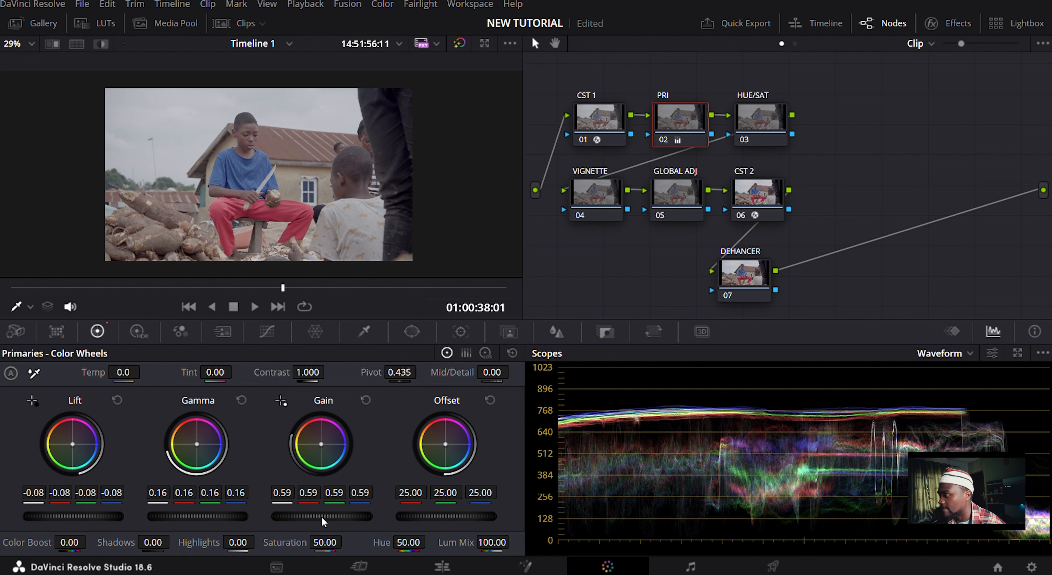
pyautogui.moveTo(322, 516); pyautogui.dragTo(317, 516)
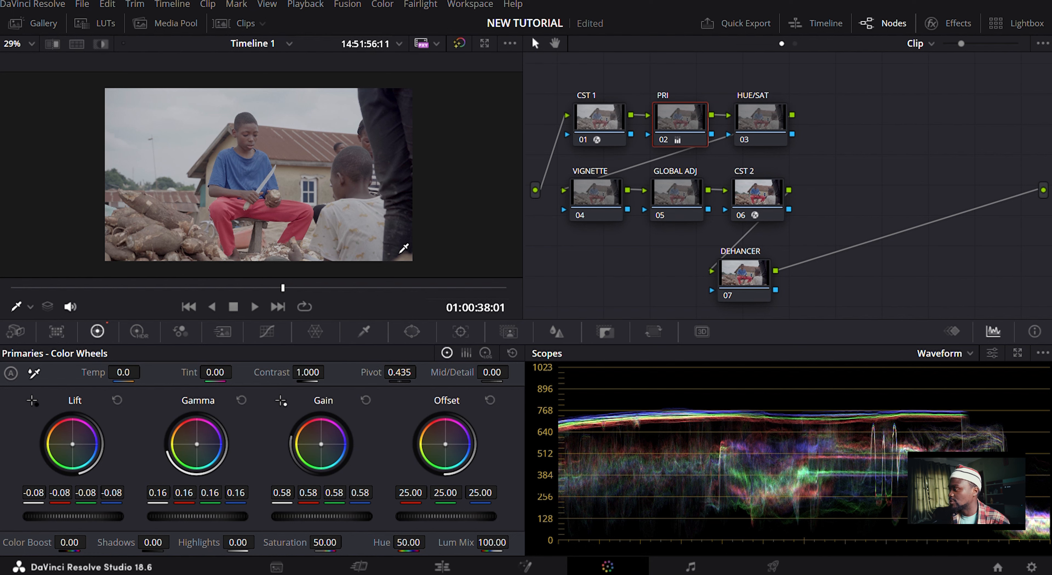
# Step: Set the HUE/SAT node's saturation to 62.20, contrast to 1.272 and pivot to 0.327
pyautogui.click(756, 124)
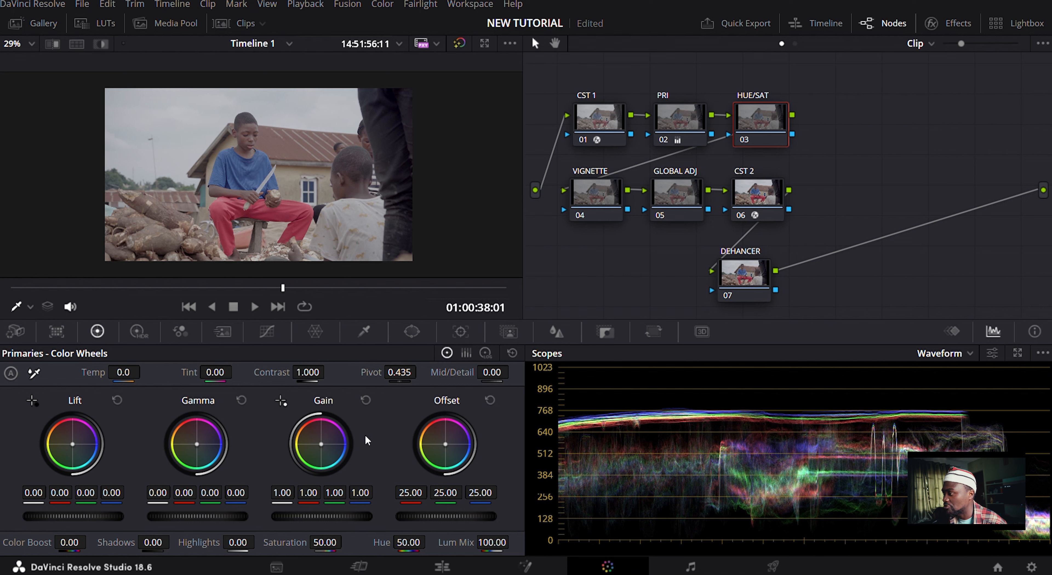
pyautogui.moveTo(327, 546); pyautogui.dragTo(346, 541)
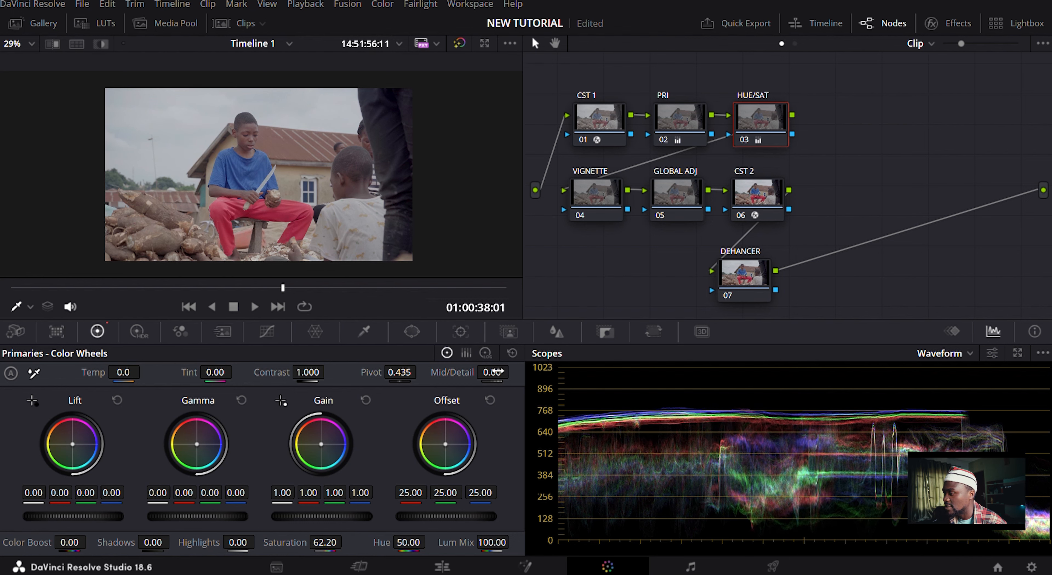
pyautogui.moveTo(320, 374); pyautogui.dragTo(327, 371)
pyautogui.moveTo(423, 372); pyautogui.dragTo(418, 372)
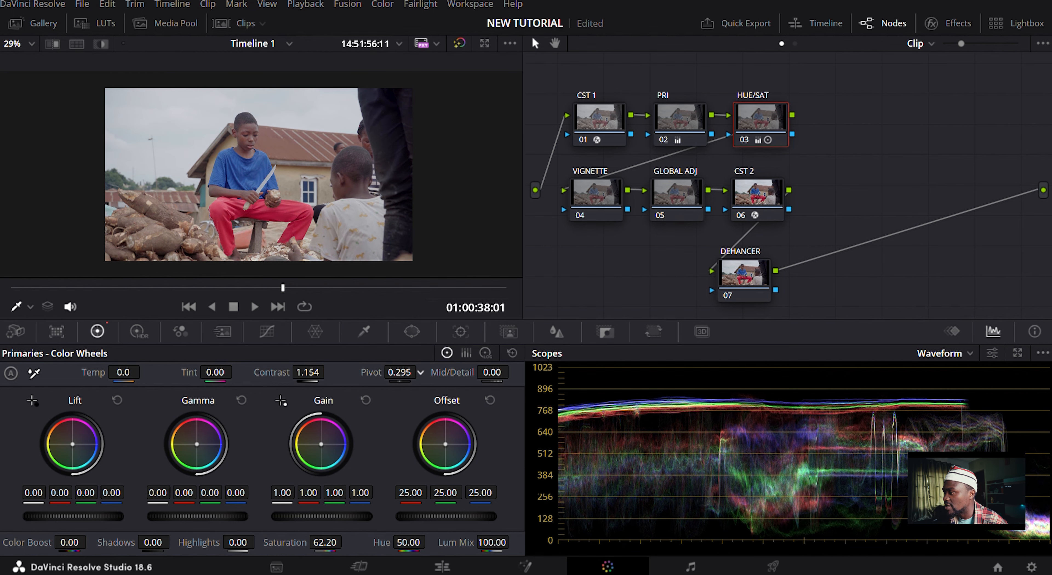
pyautogui.moveTo(324, 373); pyautogui.dragTo(327, 371)
pyautogui.moveTo(423, 373); pyautogui.dragTo(421, 372)
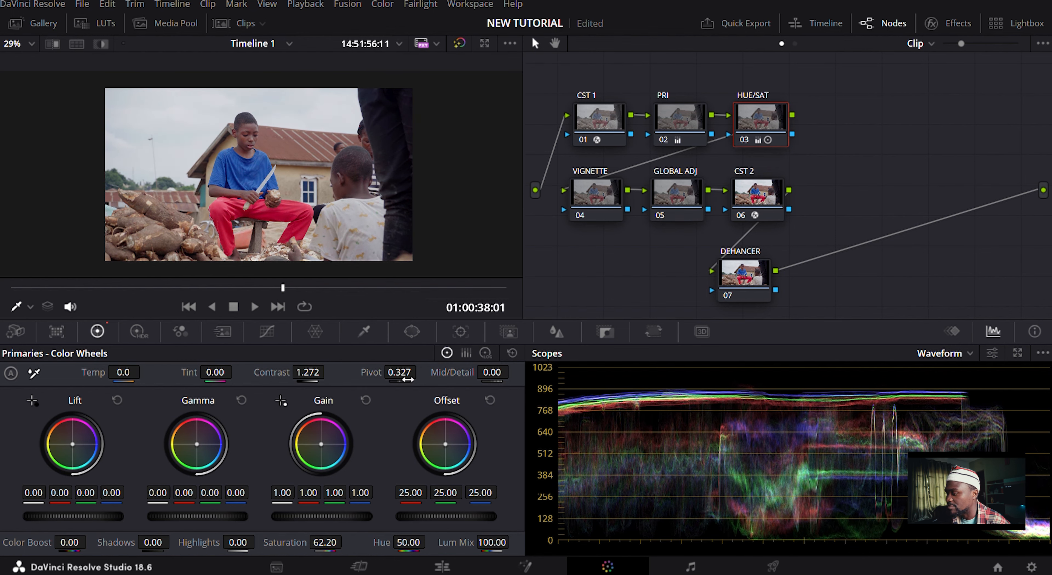
# Step: Set the PRI node's gain to 0.52 and gamma to 0.18, and shift its offset to red 24.83, green 24.56, blue 25.40
pyautogui.click(680, 122)
pyautogui.moveTo(312, 517); pyautogui.dragTo(291, 517)
pyautogui.moveTo(198, 517); pyautogui.dragTo(207, 517)
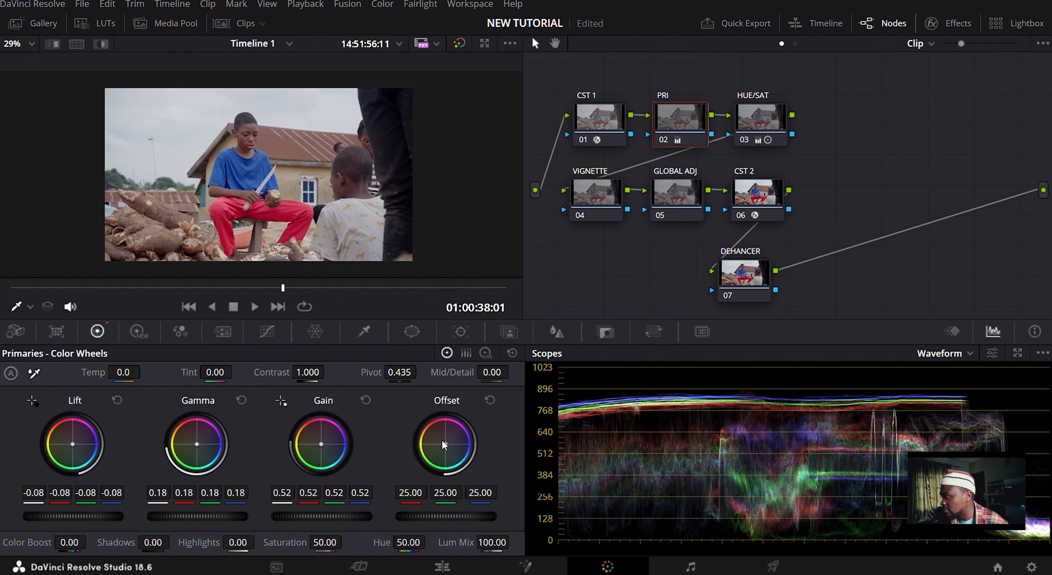
pyautogui.moveTo(445, 444); pyautogui.dragTo(448, 452)
pyautogui.doubleClick(447, 455)
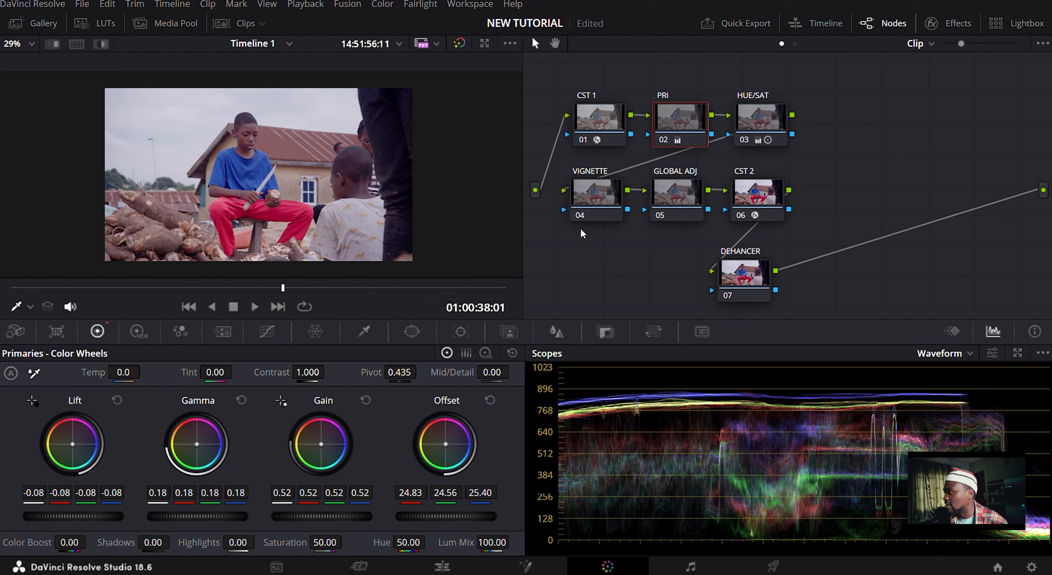
# Step: Set the HUE/SAT node's saturation to 59.00
pyautogui.click(753, 121)
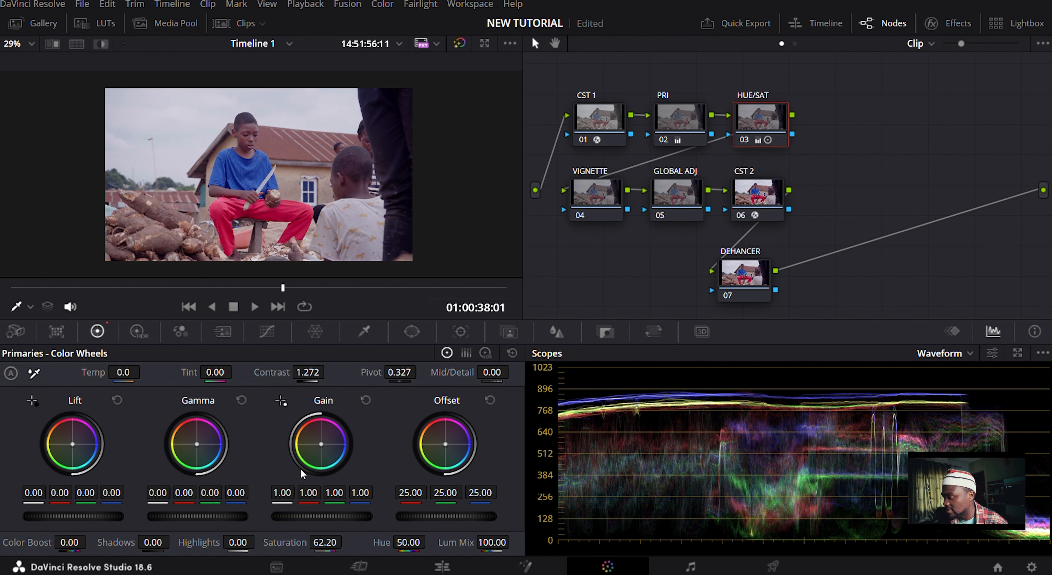
pyautogui.moveTo(337, 548); pyautogui.dragTo(327, 547)
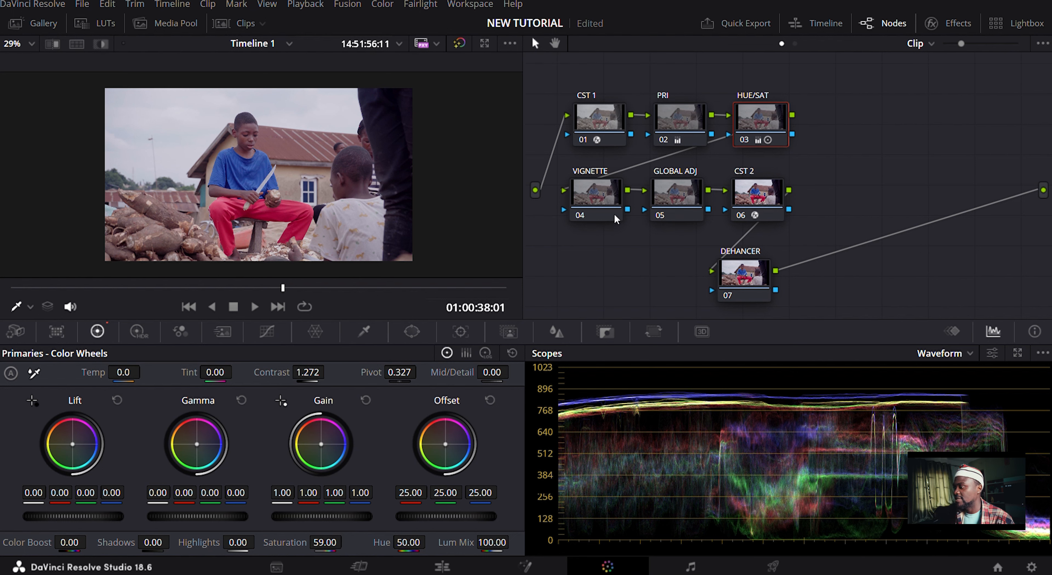
# Step: Add a circular window to the VIGNETTE node around the seated boy, with aspect 14.86, rotation 31.32, pan 48.96, tilt 50.81 and softness 46.21
pyautogui.click(596, 205)
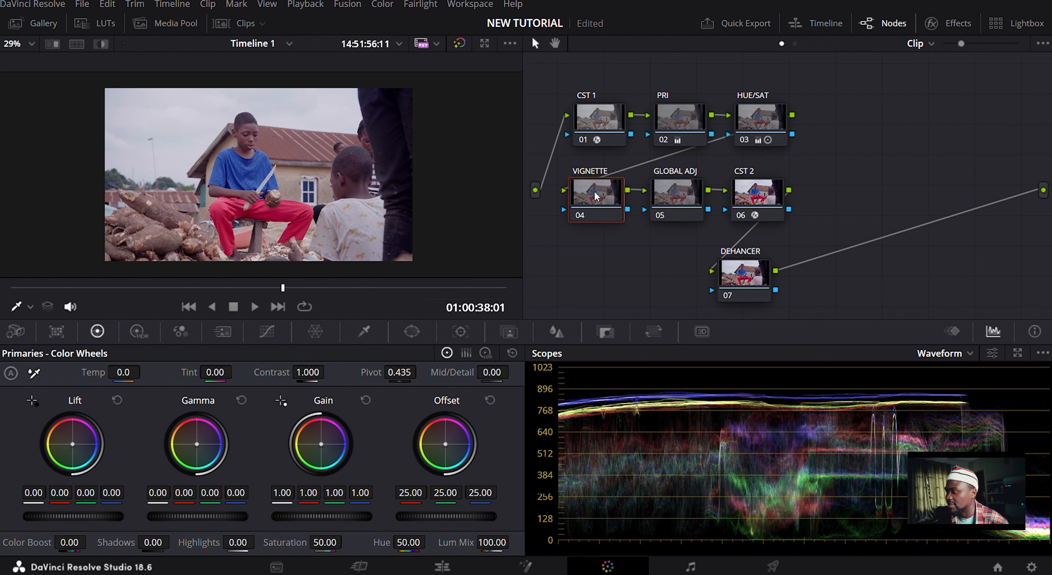
pyautogui.click(413, 333)
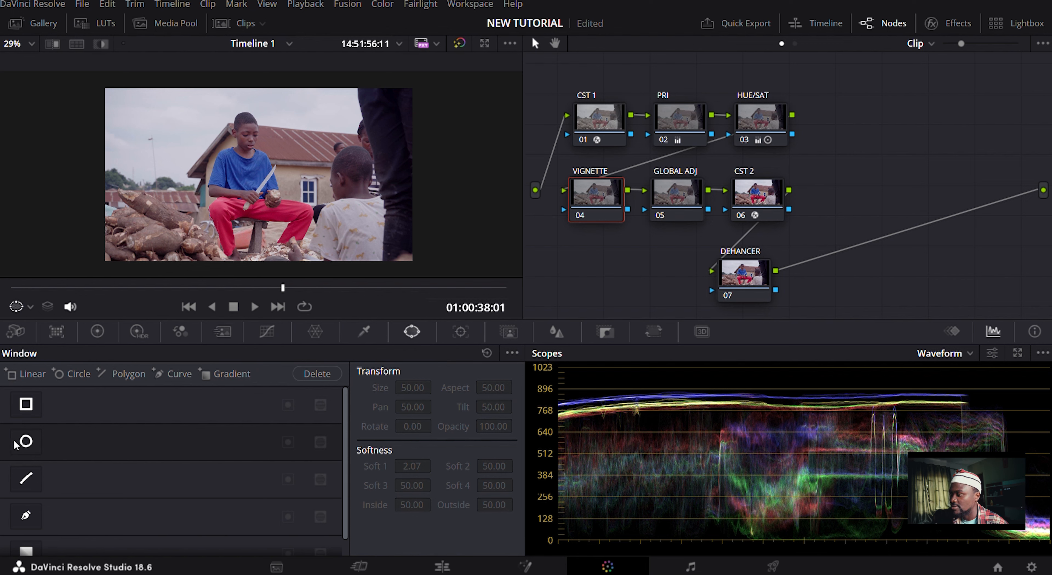
pyautogui.click(26, 441)
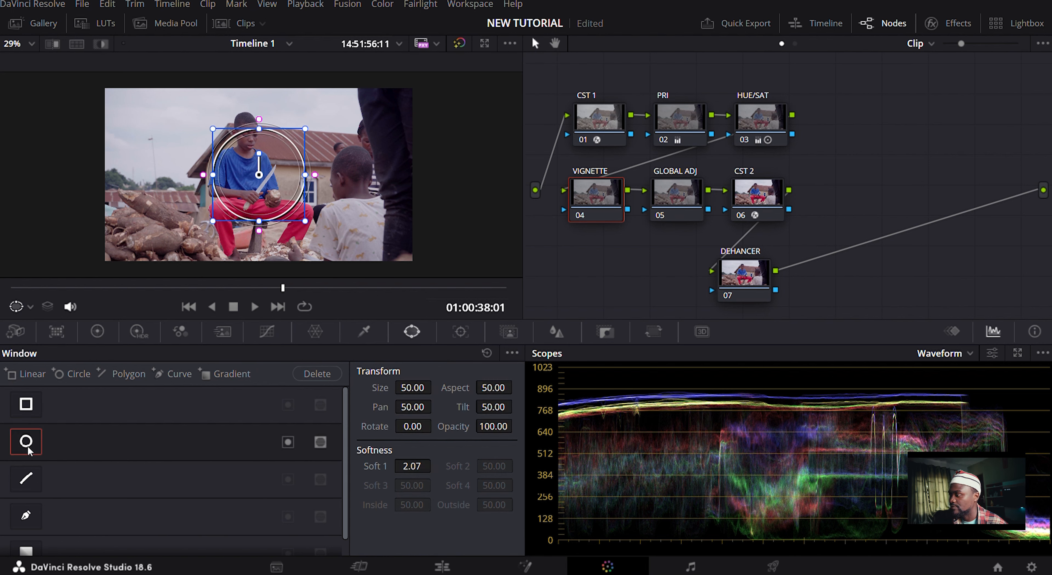
pyautogui.scroll(-1, 270, 223)
pyautogui.moveTo(259, 224); pyautogui.dragTo(266, 281)
pyautogui.moveTo(261, 138); pyautogui.dragTo(276, 138)
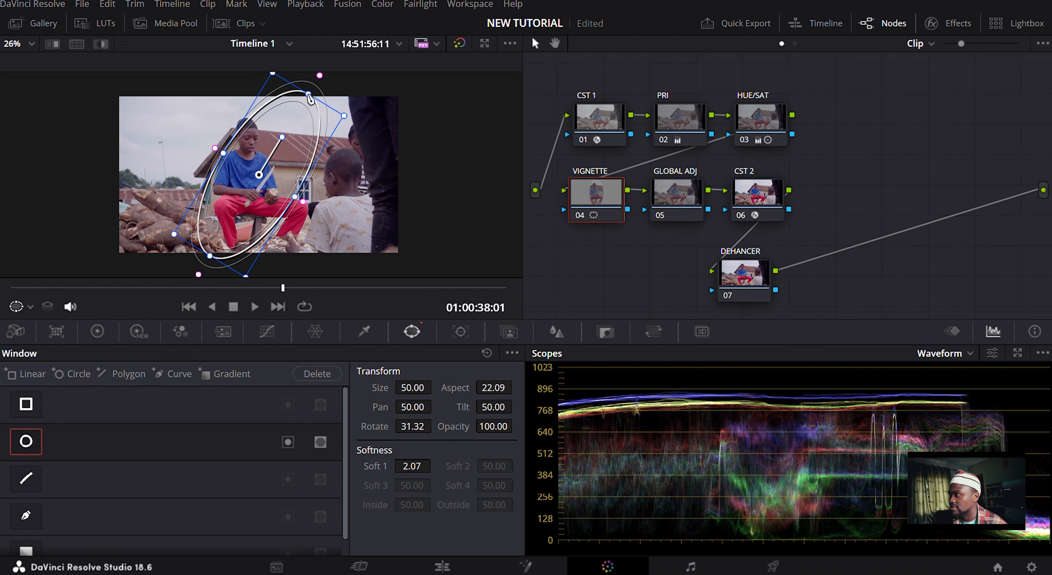
pyautogui.moveTo(310, 96); pyautogui.dragTo(345, 72)
pyautogui.moveTo(306, 159); pyautogui.dragTo(293, 149)
pyautogui.moveTo(420, 476); pyautogui.dragTo(449, 466)
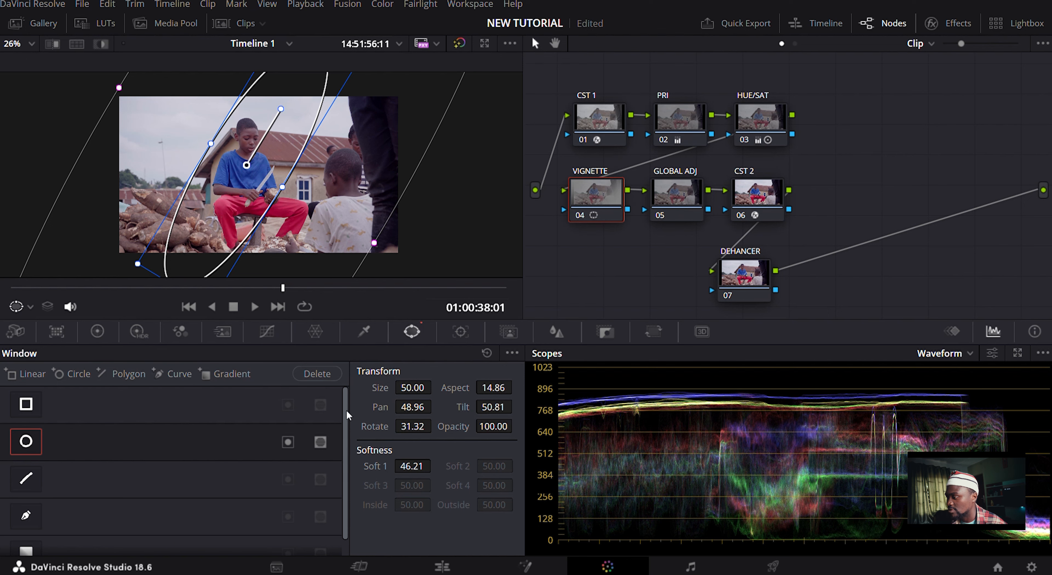
# Step: Brighten the area inside the VIGNETTE node's window by slightly raising the midpoint of its custom curve
pyautogui.click(266, 331)
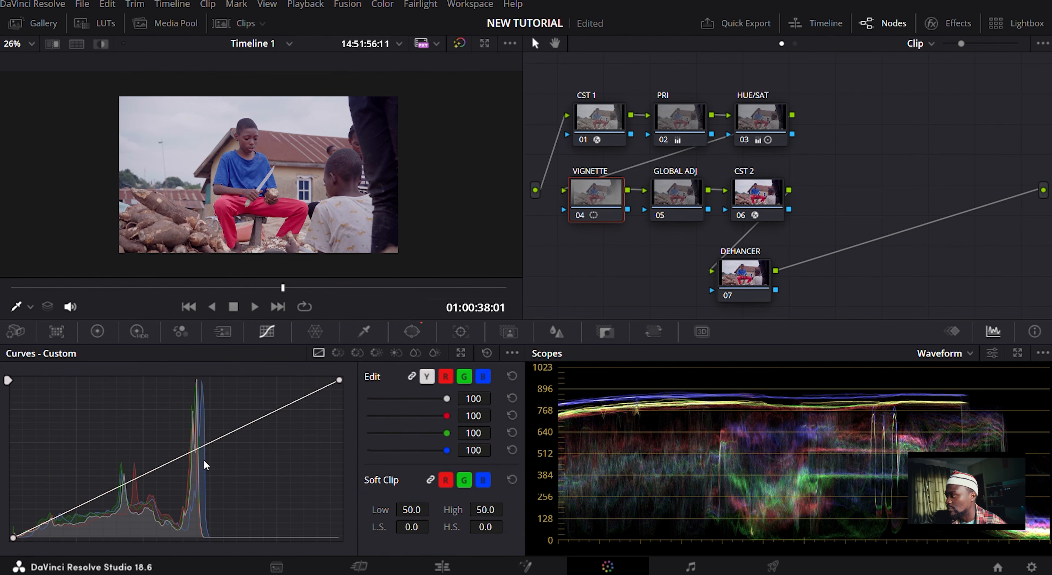
pyautogui.click(194, 448)
pyautogui.moveTo(194, 449); pyautogui.dragTo(185, 445)
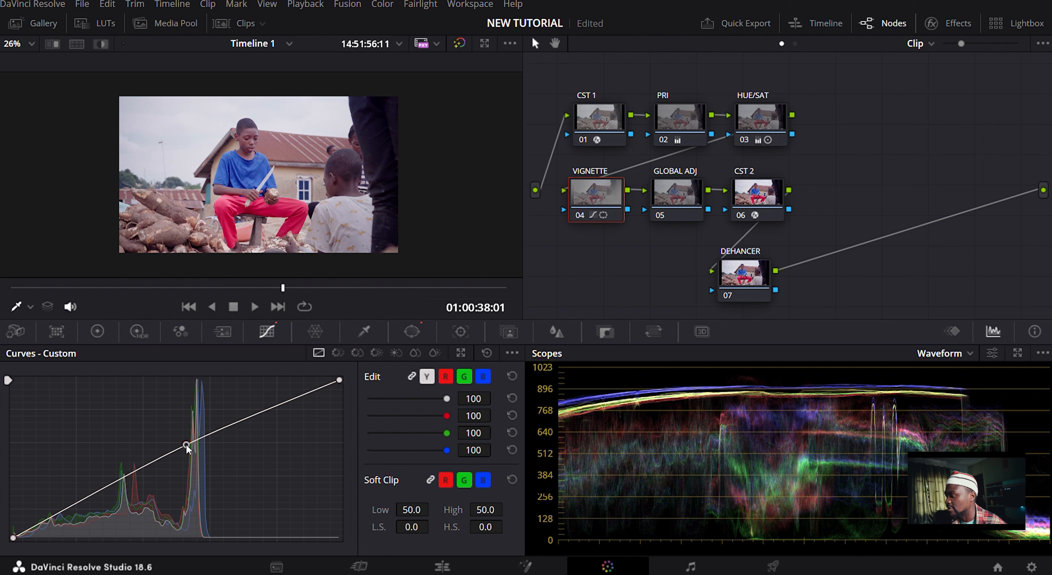
pyautogui.click(683, 201)
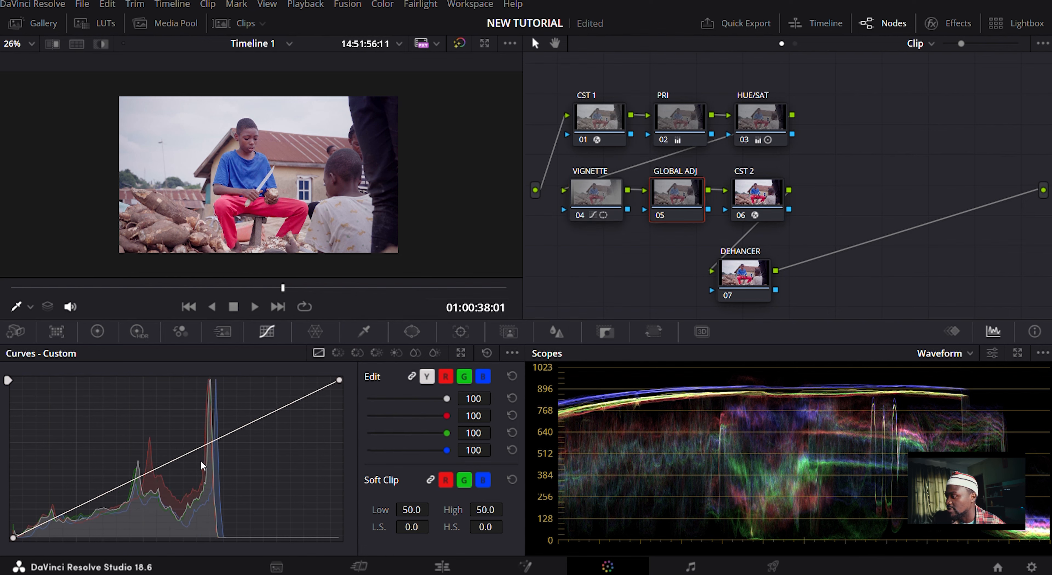
pyautogui.moveTo(195, 447); pyautogui.dragTo(199, 463)
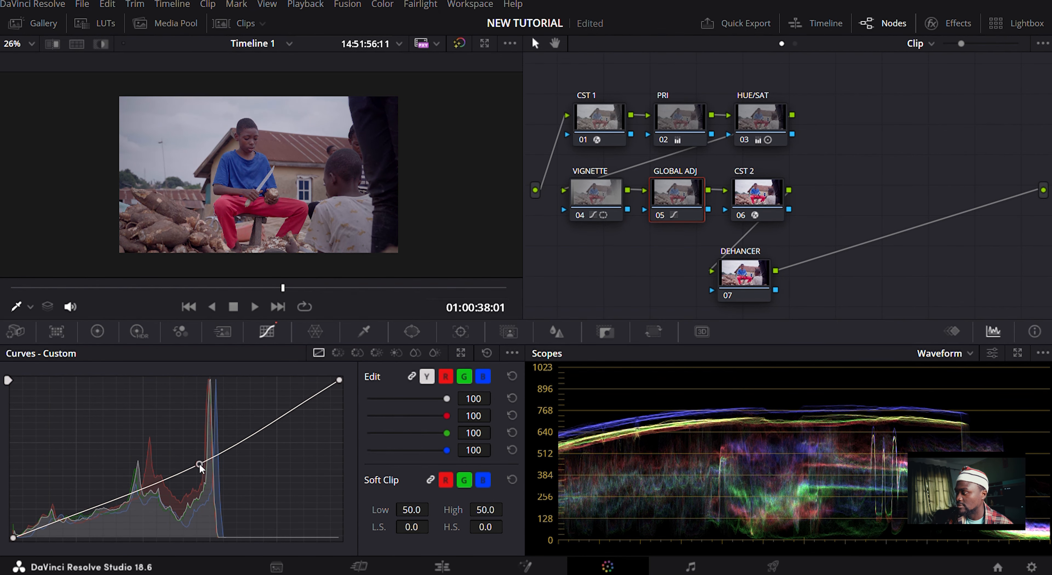
pyautogui.hotkey('ctrl', 'z')
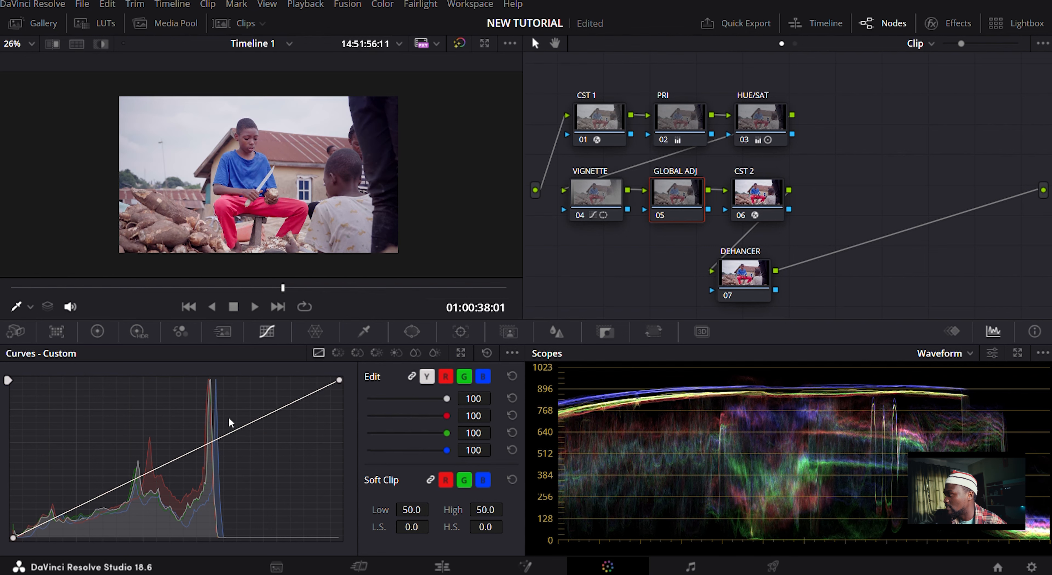
# Step: Move the GLOBAL ADJ, CST 2 and DEHANCER nodes away to make room and add an outside node after VIGNETTE
pyautogui.moveTo(865, 175); pyautogui.dragTo(655, 286)
pyautogui.moveTo(678, 200); pyautogui.dragTo(825, 204)
pyautogui.moveTo(598, 201); pyautogui.dragTo(583, 207)
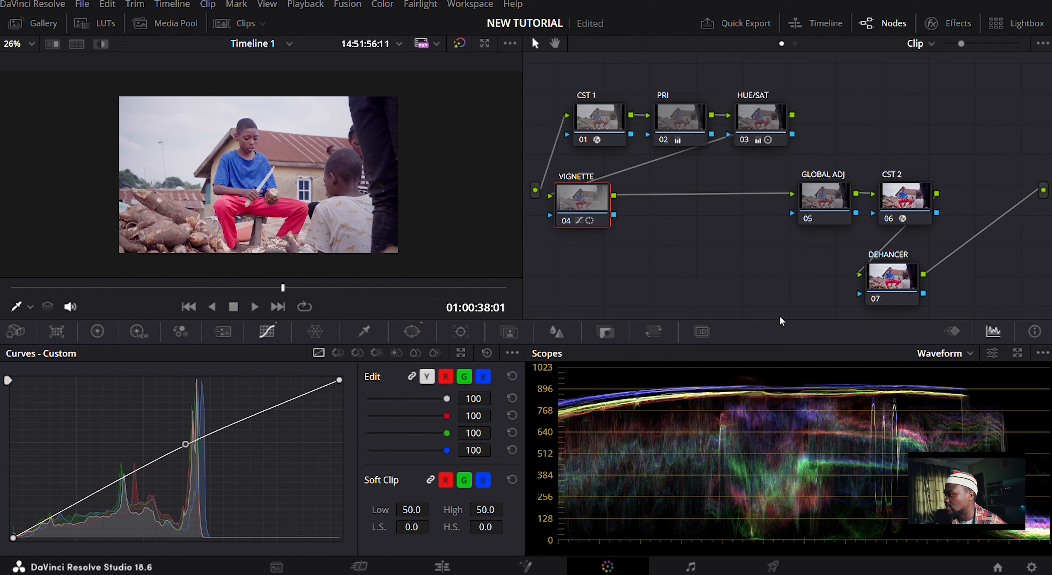
pyautogui.hotkey('alt', 's')
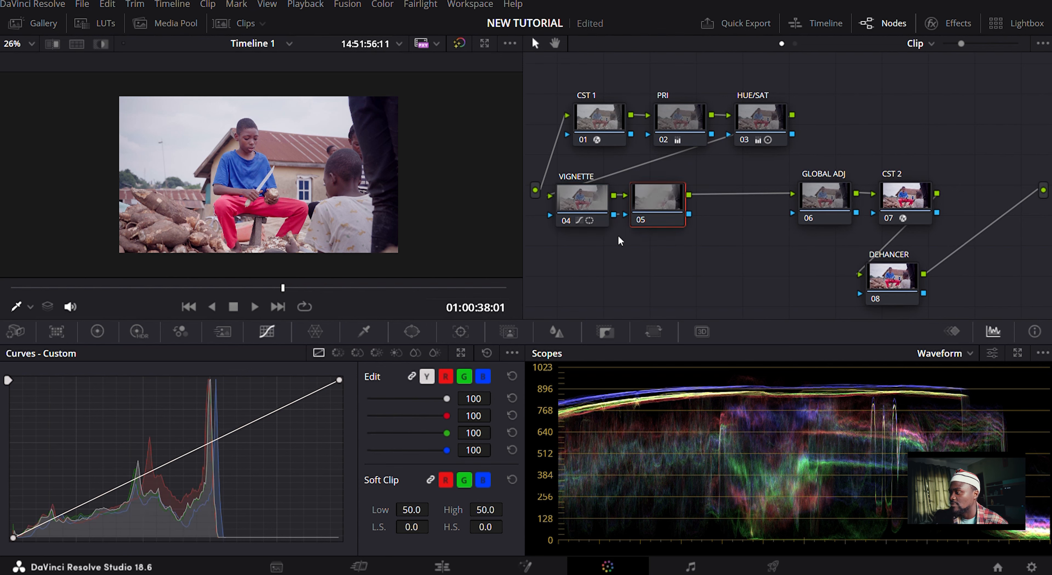
# Step: Darken the surroundings by lowering the midpoint of the outside node's custom curve, and ease back the VIGNETTE node's curve
pyautogui.moveTo(213, 445); pyautogui.dragTo(220, 474)
pyautogui.click(573, 198)
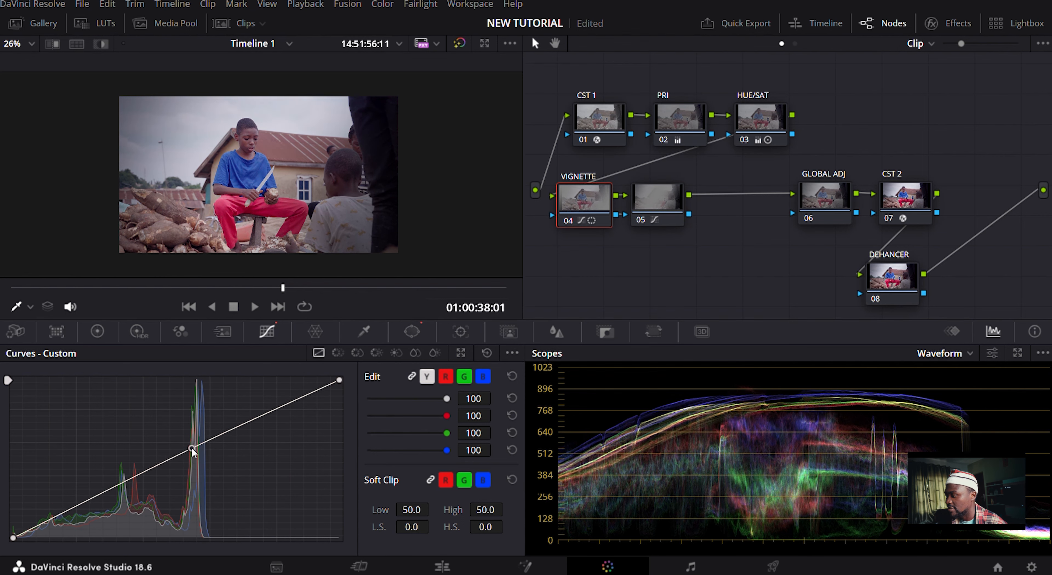
pyautogui.click(664, 198)
pyautogui.moveTo(214, 477); pyautogui.dragTo(207, 471)
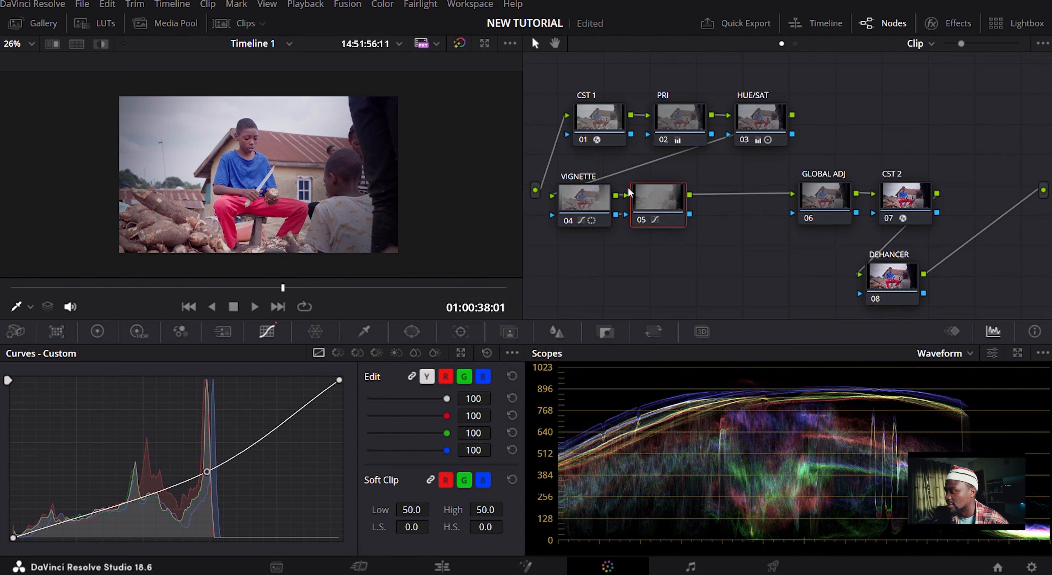
# Step: Widen the VIGNETTE node's circular window to size 51.55 and aspect 16.70
pyautogui.click(583, 205)
pyautogui.click(408, 336)
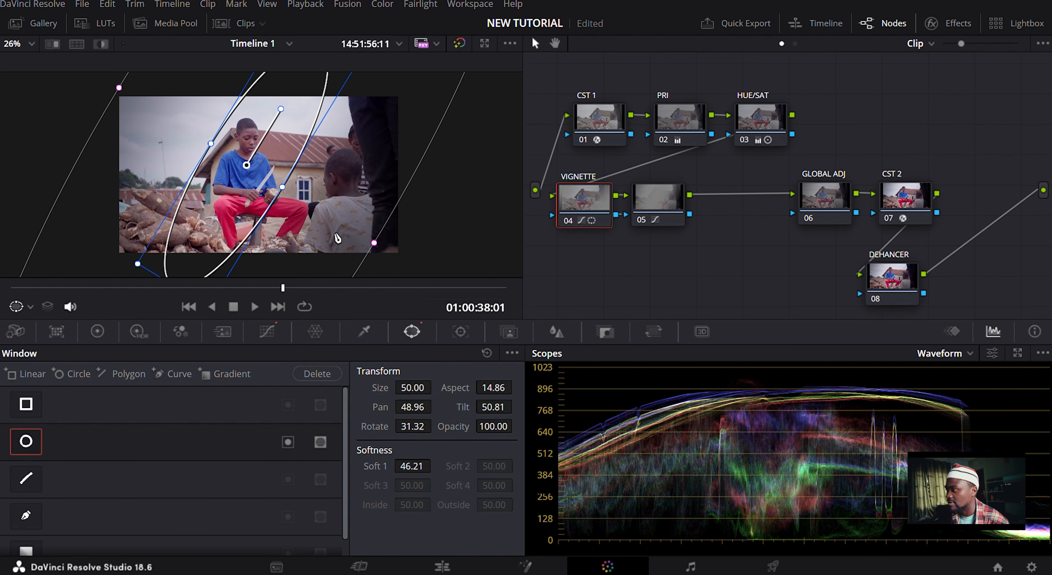
pyautogui.moveTo(284, 191); pyautogui.dragTo(293, 197)
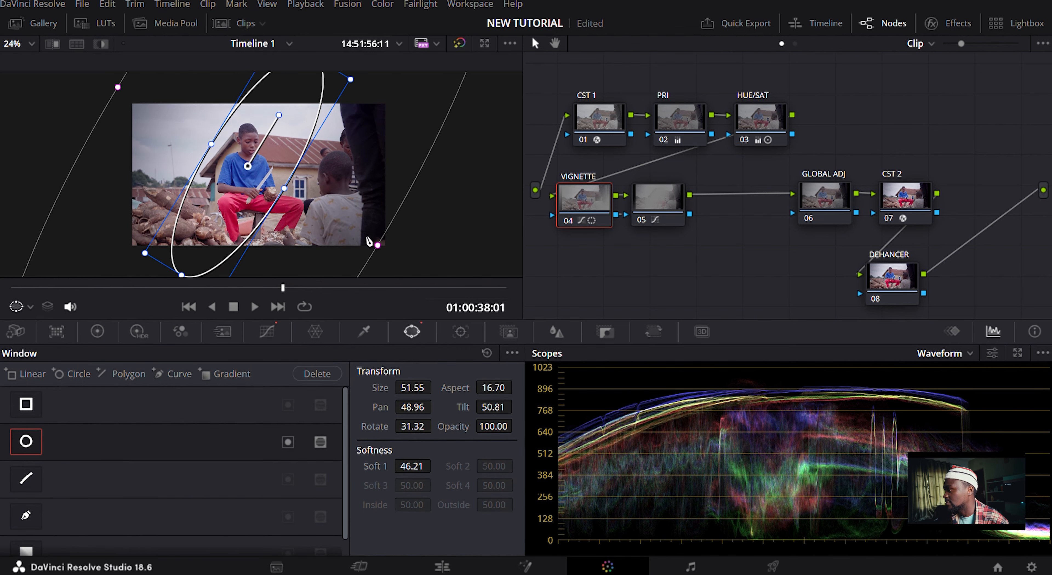
# Step: Tidy the node tree by moving GLOBAL ADJ and CST 2 in line beside node 05, with DEHANCER placed below them
pyautogui.click(645, 201)
pyautogui.moveTo(781, 163); pyautogui.dragTo(942, 307)
pyautogui.moveTo(910, 205); pyautogui.dragTo(821, 205)
pyautogui.click(724, 204)
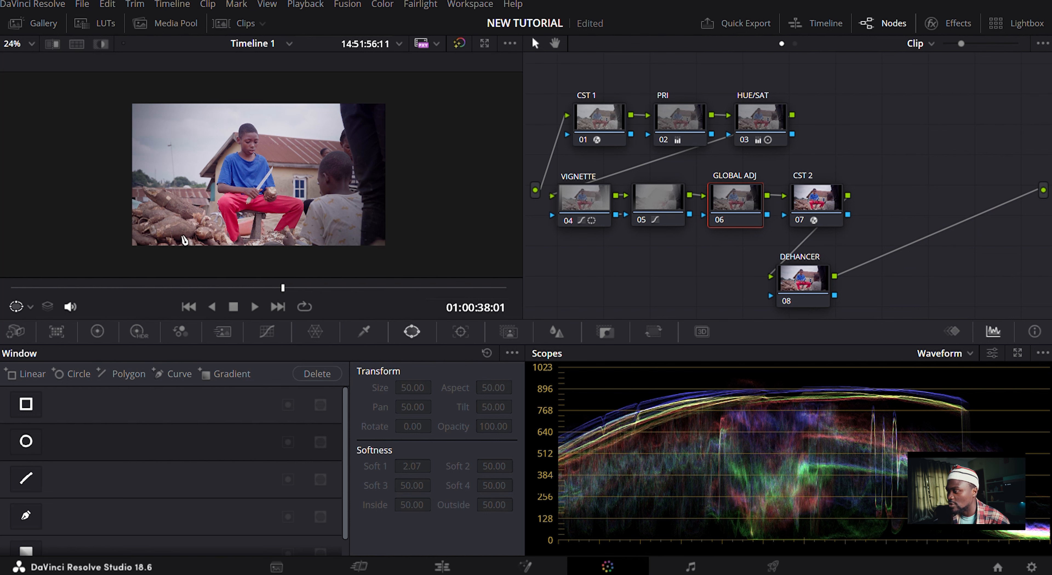
pyautogui.click(97, 331)
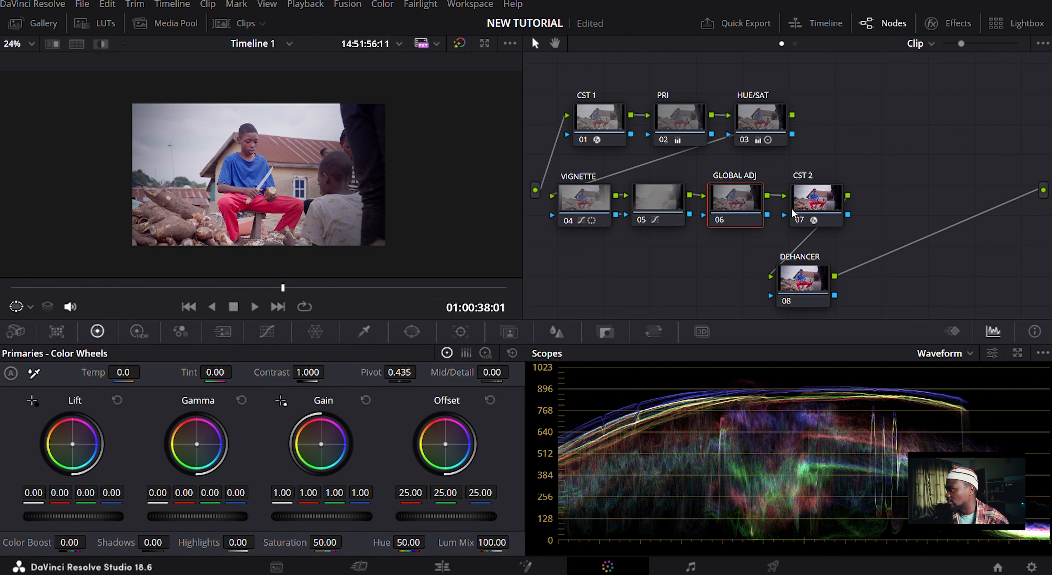
pyautogui.click(813, 205)
pyautogui.moveTo(813, 204); pyautogui.dragTo(810, 201)
pyautogui.moveTo(804, 276); pyautogui.dragTo(755, 276)
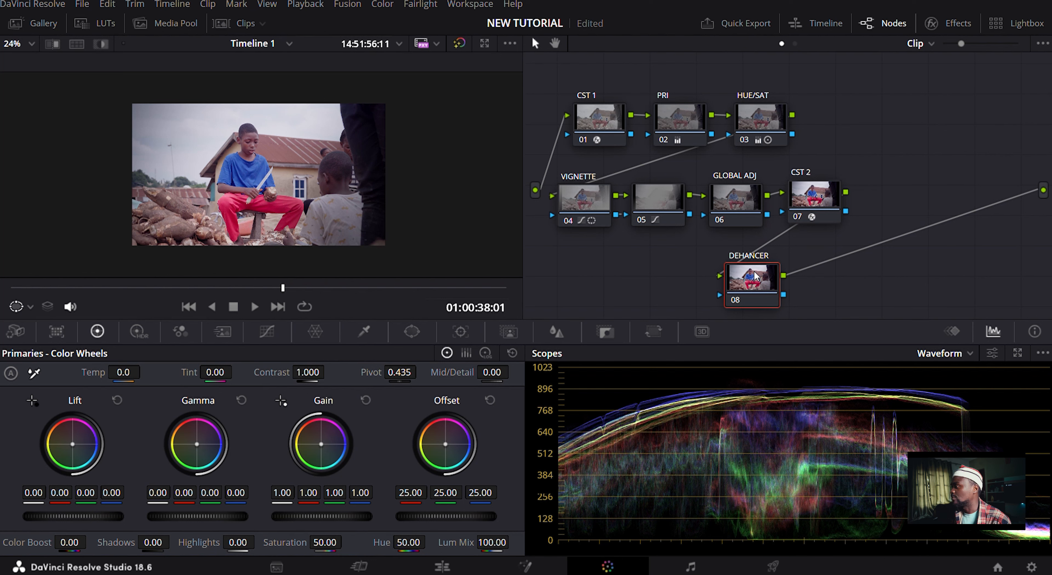
# Step: Apply the Dehancer Pro 7.2.0 film emulation effect to the DEHANCER node
pyautogui.click(957, 25)
pyautogui.scroll(-15, 894, 267)
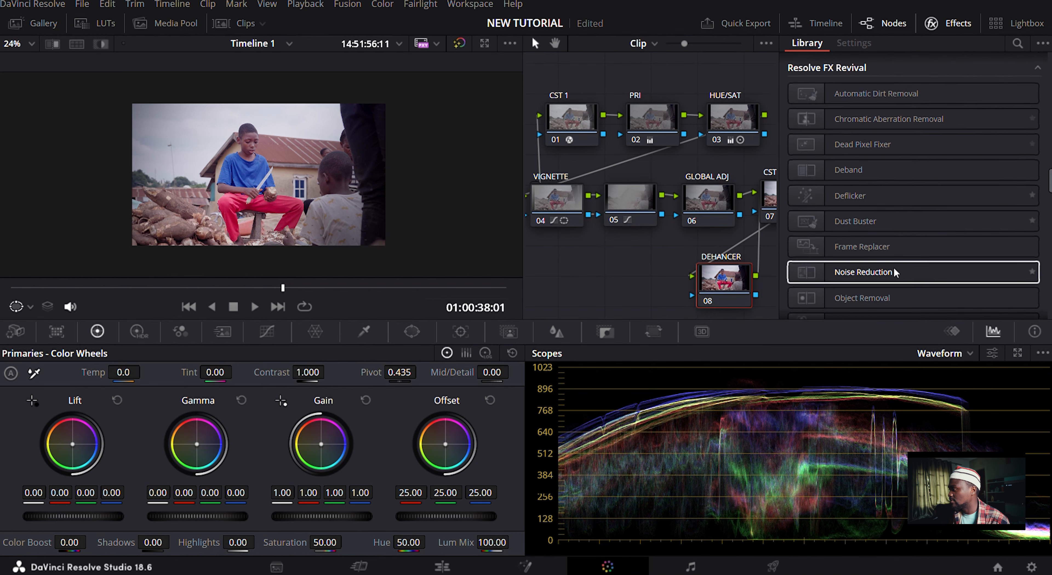
pyautogui.scroll(-10, 893, 270)
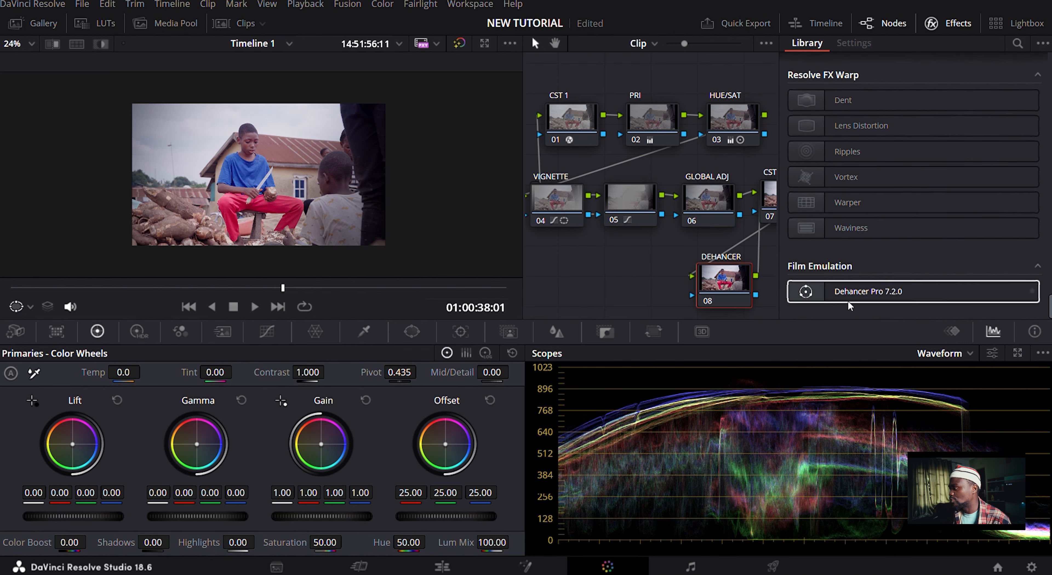
pyautogui.moveTo(874, 291); pyautogui.dragTo(725, 279)
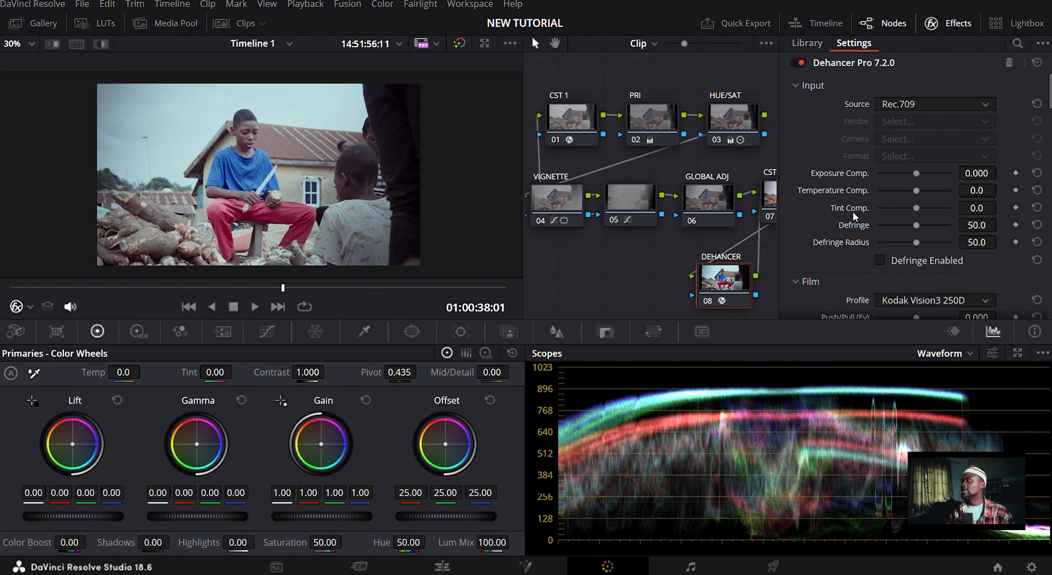
# Step: Review Dehancer's input and film settings, toggling the Kodak Vision3 250D film emulation off and on to compare the image
pyautogui.scroll(-3, 831, 134)
pyautogui.scroll(3, 831, 134)
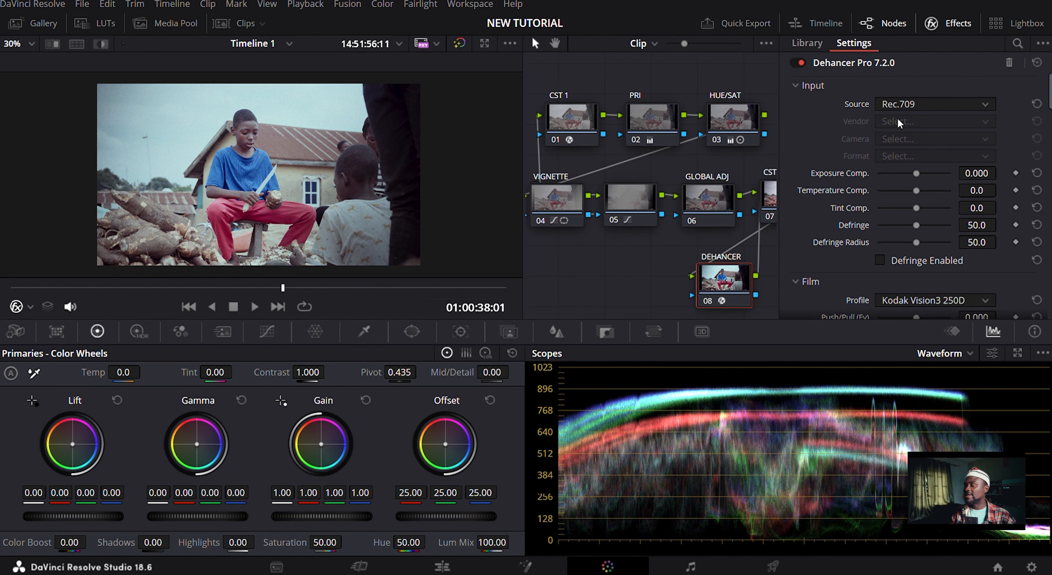
pyautogui.scroll(-2, 839, 227)
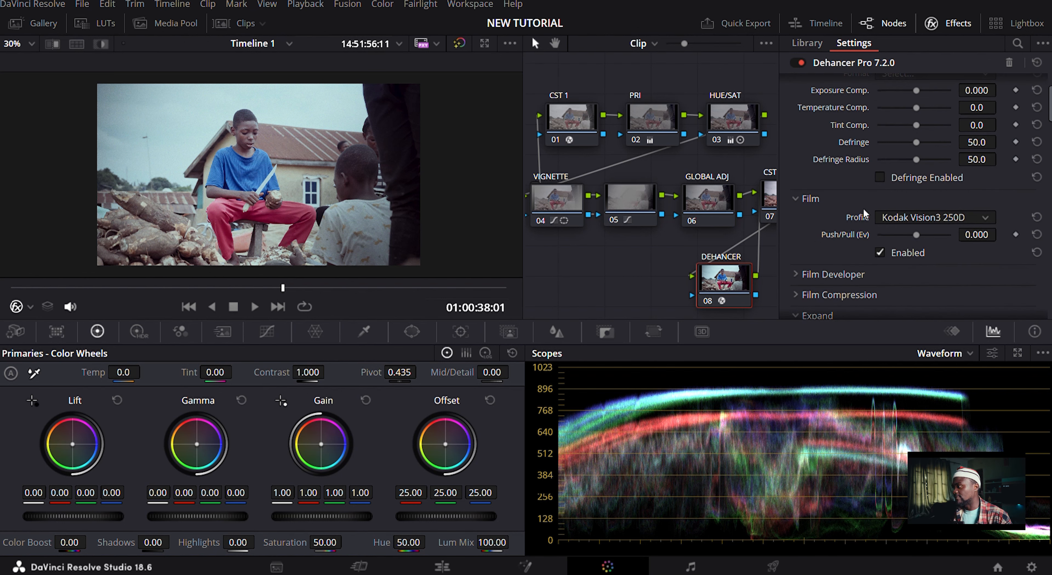
pyautogui.click(832, 201)
pyautogui.click(832, 200)
pyautogui.scroll(-1, 873, 197)
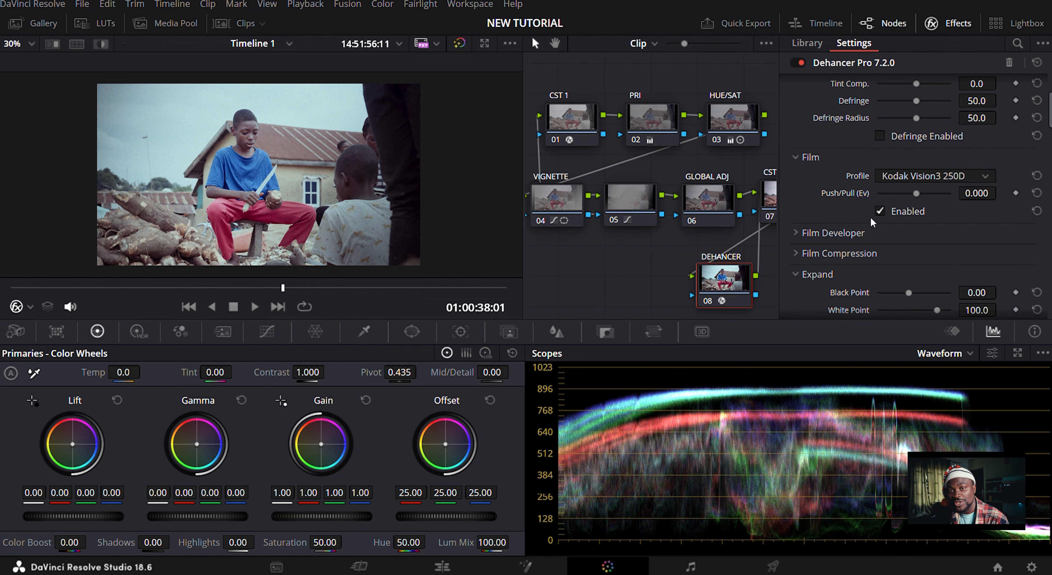
pyautogui.click(882, 212)
pyautogui.click(882, 213)
pyautogui.click(883, 214)
pyautogui.click(882, 214)
pyautogui.click(882, 213)
pyautogui.click(882, 213)
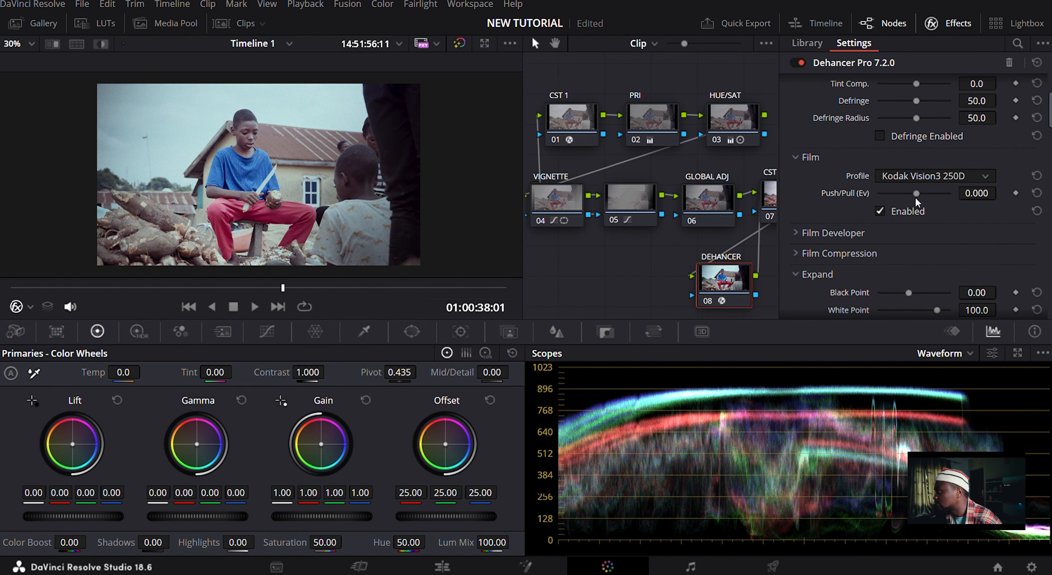
# Step: Set the Dehancer film Push/Pull to -0.532 and expand the Film Developer settings
pyautogui.moveTo(916, 199); pyautogui.dragTo(940, 202)
pyautogui.moveTo(940, 212); pyautogui.dragTo(905, 202)
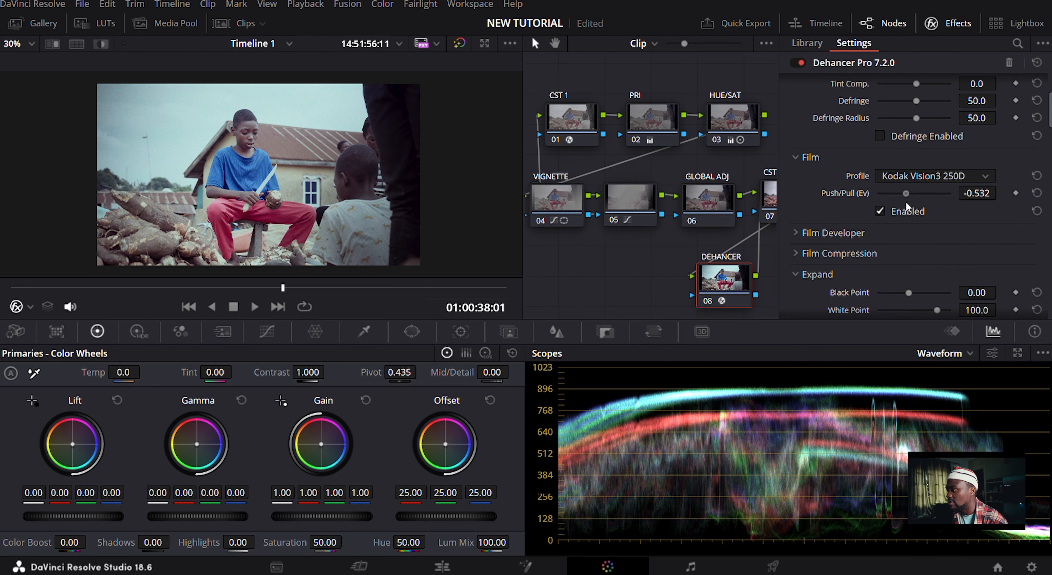
pyautogui.click(799, 233)
pyautogui.scroll(-1, 827, 229)
pyautogui.scroll(-1, 827, 228)
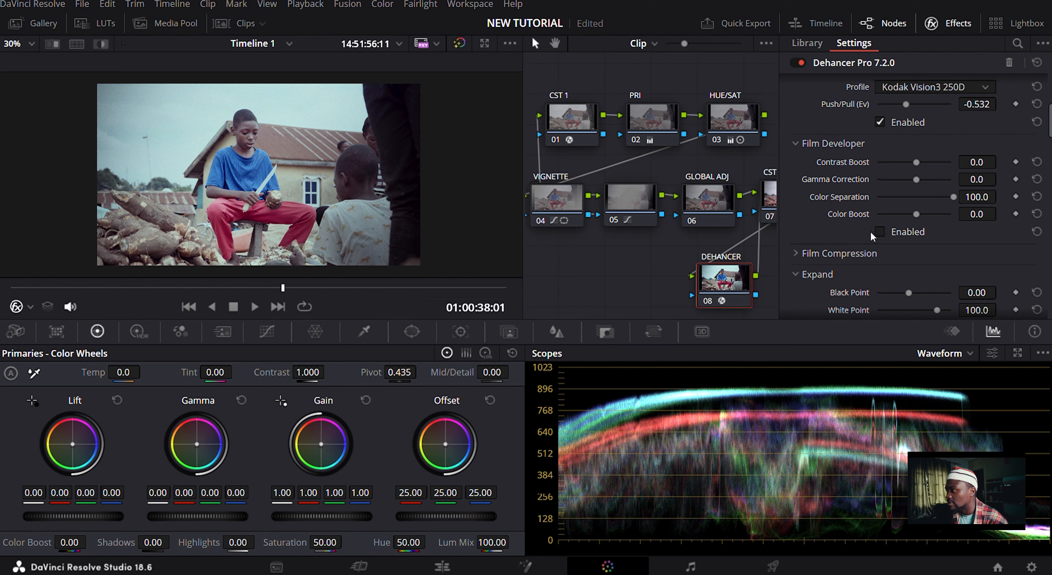
# Step: Disable Dehancer's film grain and halation on the DEHANCER node
pyautogui.scroll(-6, 851, 231)
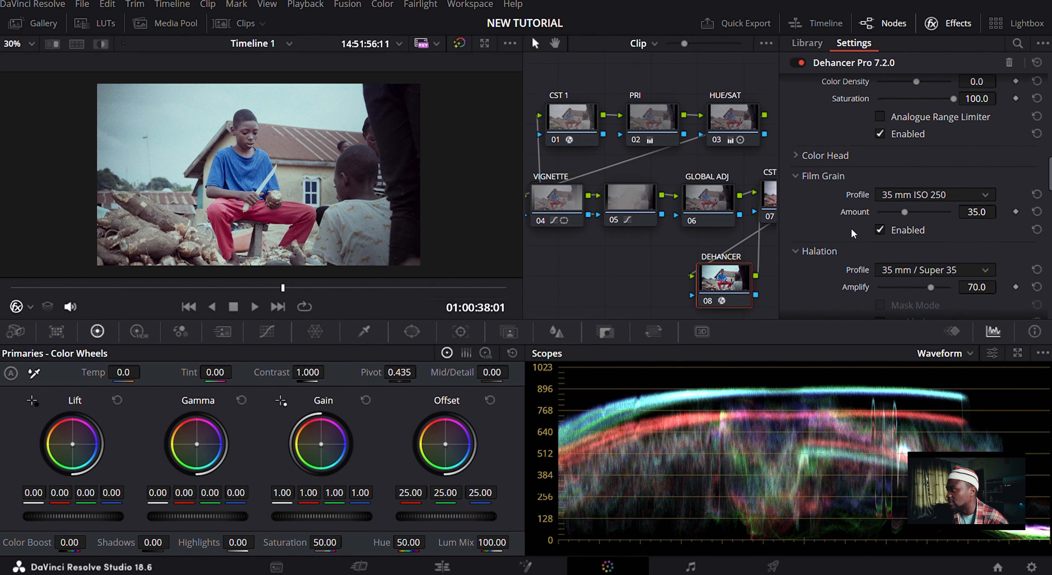
pyautogui.click(878, 271)
pyautogui.scroll(-2, 821, 244)
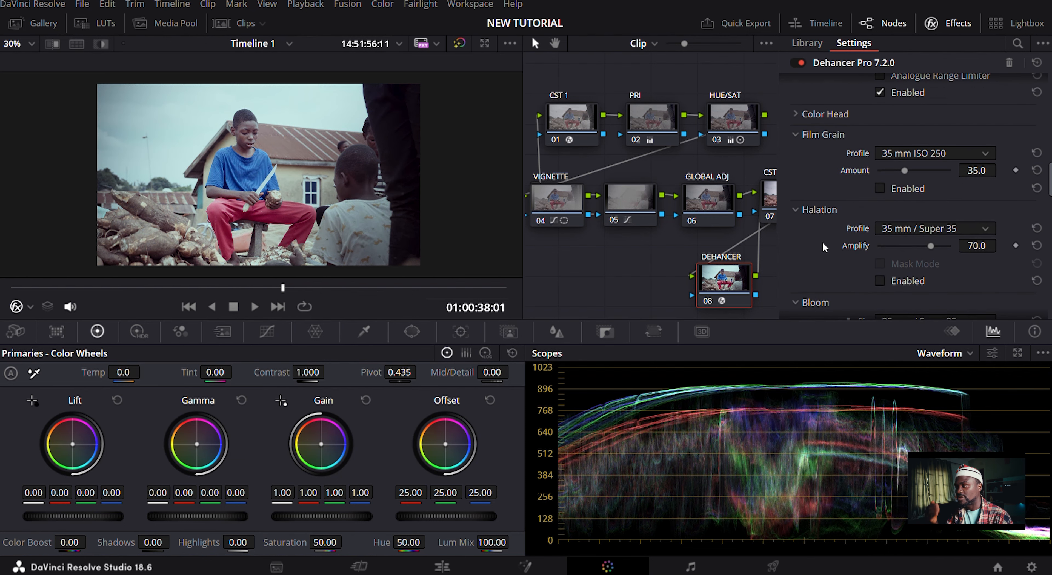
pyautogui.scroll(4, 833, 245)
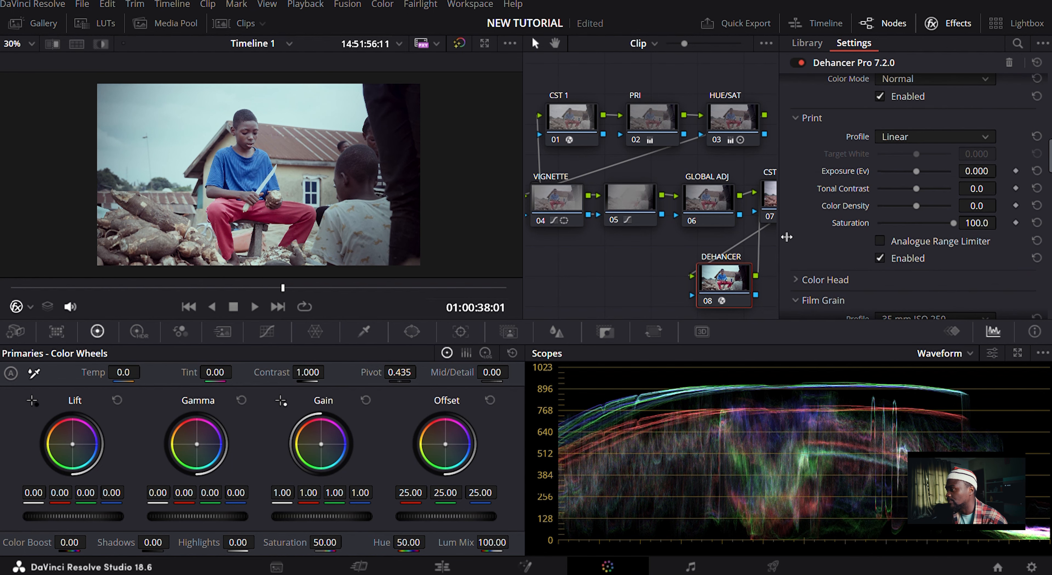
# Step: Enable Dehancer's Film Developer settings and set Contrast Boost to 22.9
pyautogui.scroll(3, 291, 105)
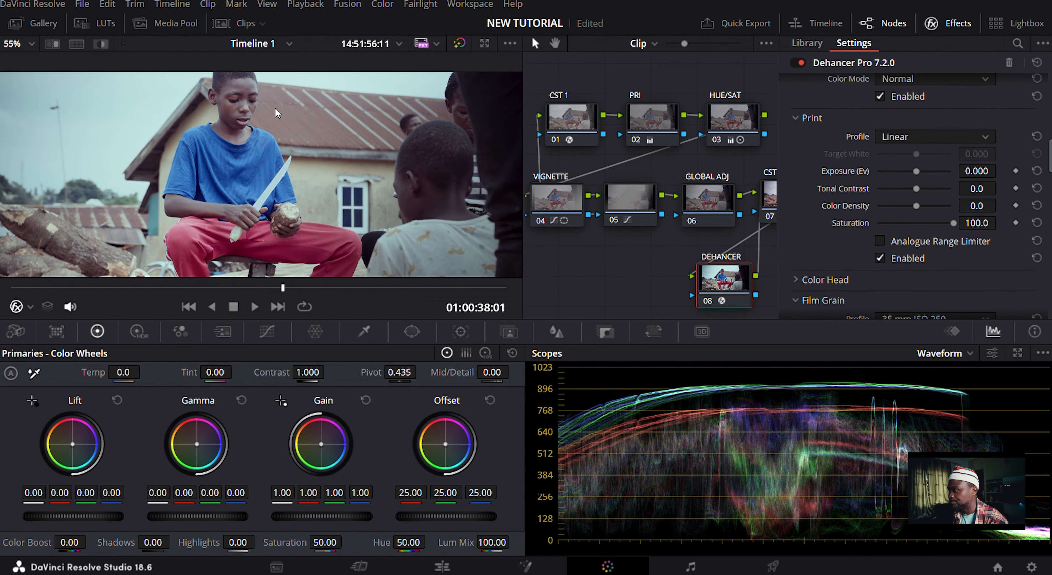
pyautogui.scroll(5, 803, 209)
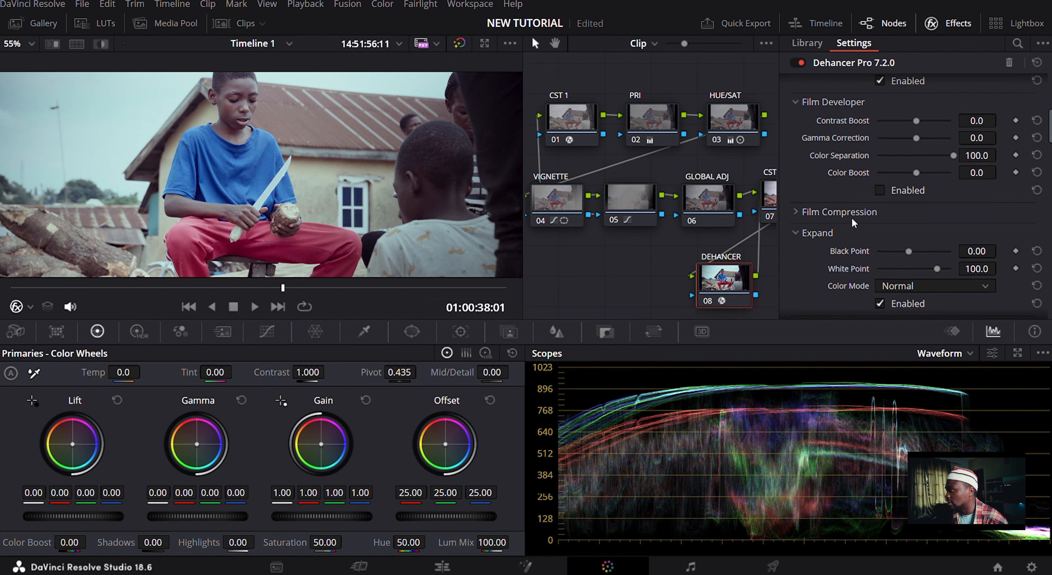
pyautogui.scroll(3, 822, 236)
pyautogui.scroll(-2, 822, 236)
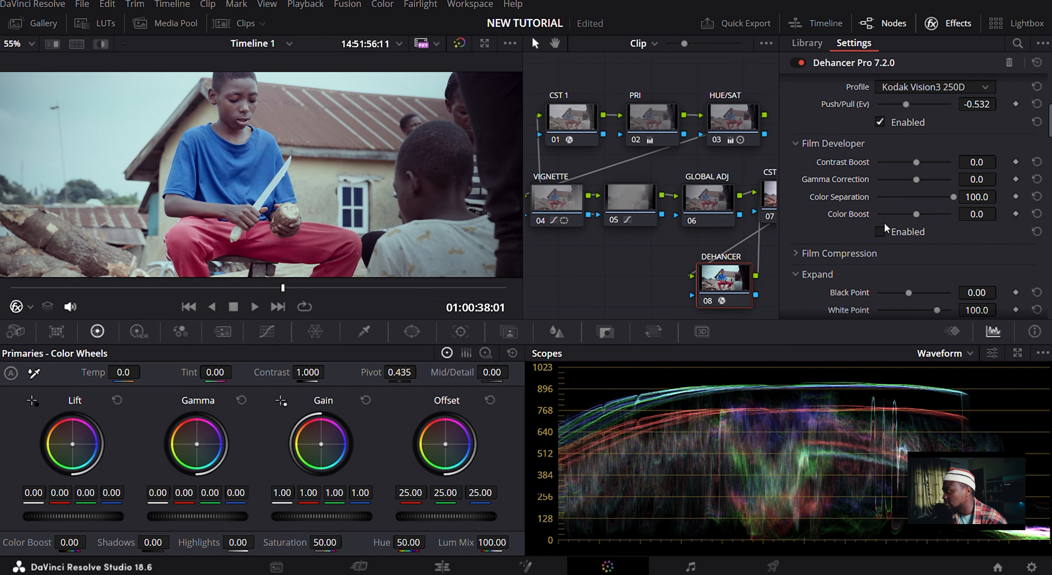
pyautogui.moveTo(910, 162); pyautogui.dragTo(927, 163)
pyautogui.scroll(-1, 313, 227)
pyautogui.scroll(-2, 313, 227)
pyautogui.moveTo(933, 163)
pyautogui.mouseDown()
pyautogui.moveTo(947, 163)
pyautogui.moveTo(945, 184)
pyautogui.moveTo(877, 185)
pyautogui.moveTo(927, 191)
pyautogui.moveTo(925, 164)
pyautogui.mouseUp()
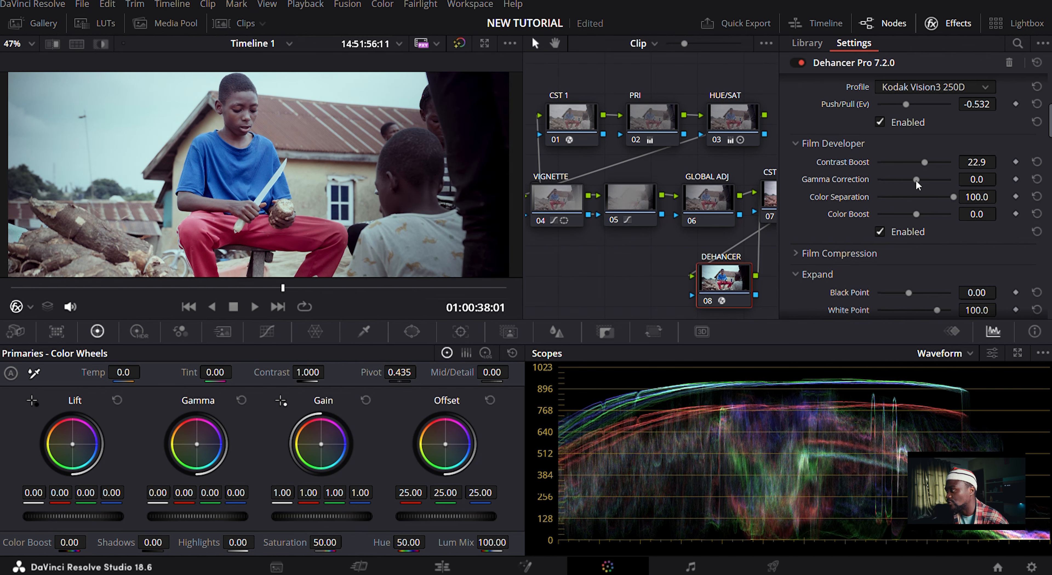
# Step: Set the Film Developer's Gamma Correction to -21.5, Color Separation to 79.8 and Color Boost to 43.1
pyautogui.moveTo(914, 185); pyautogui.dragTo(940, 210)
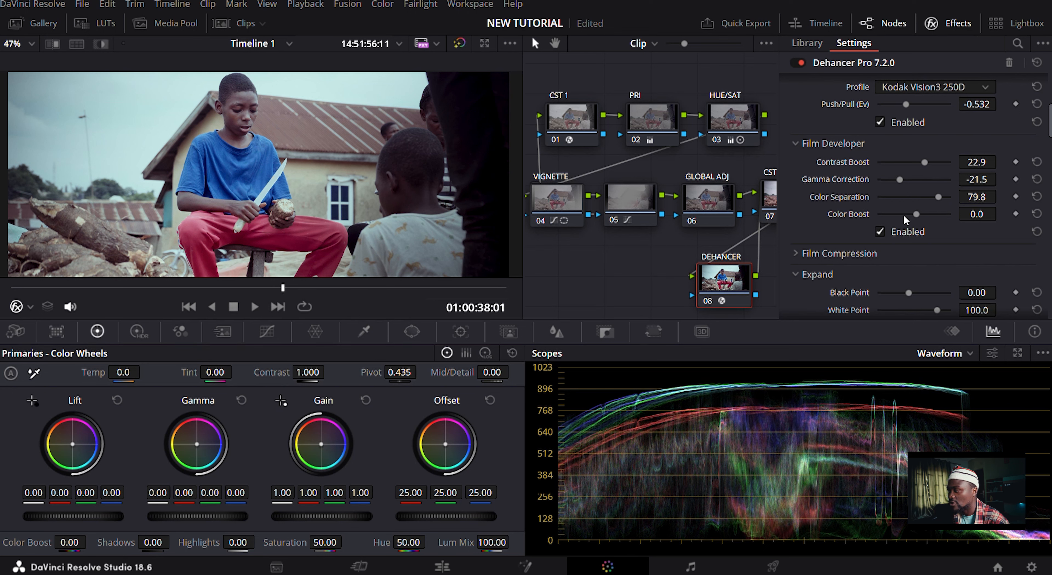
pyautogui.moveTo(920, 219); pyautogui.dragTo(972, 231)
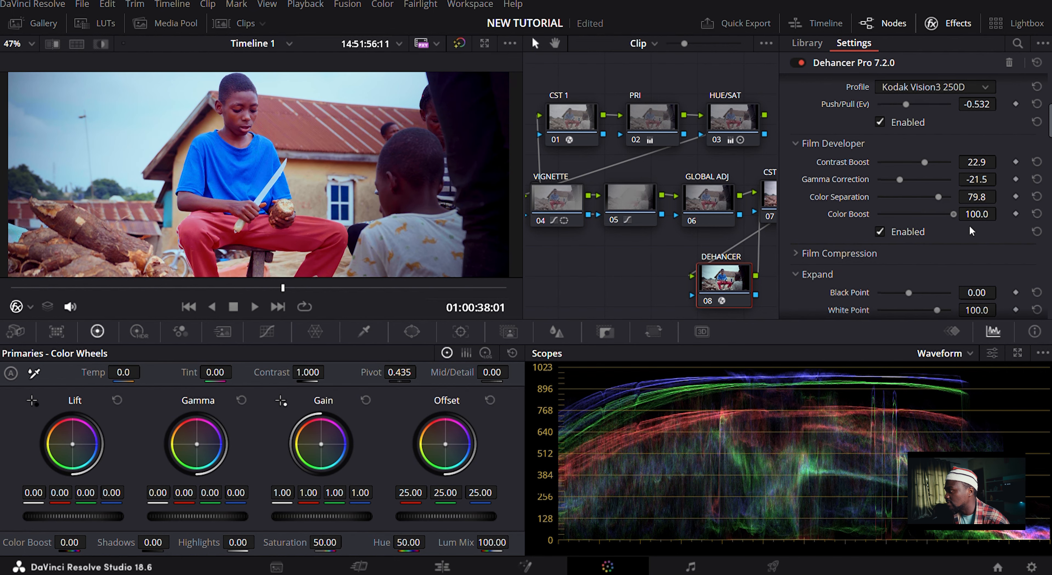
pyautogui.scroll(-3, 408, 212)
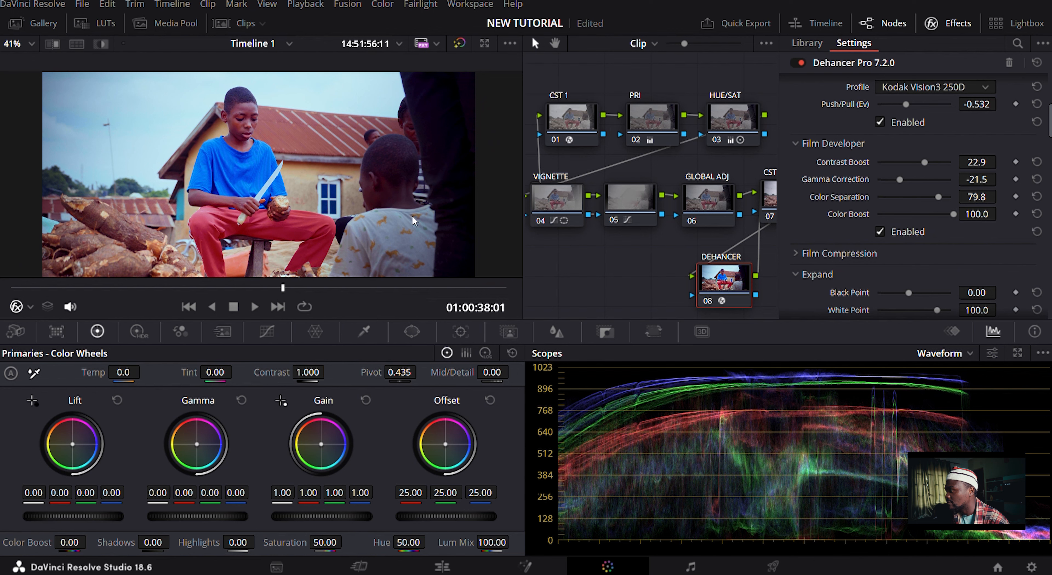
pyautogui.moveTo(953, 214); pyautogui.dragTo(949, 240)
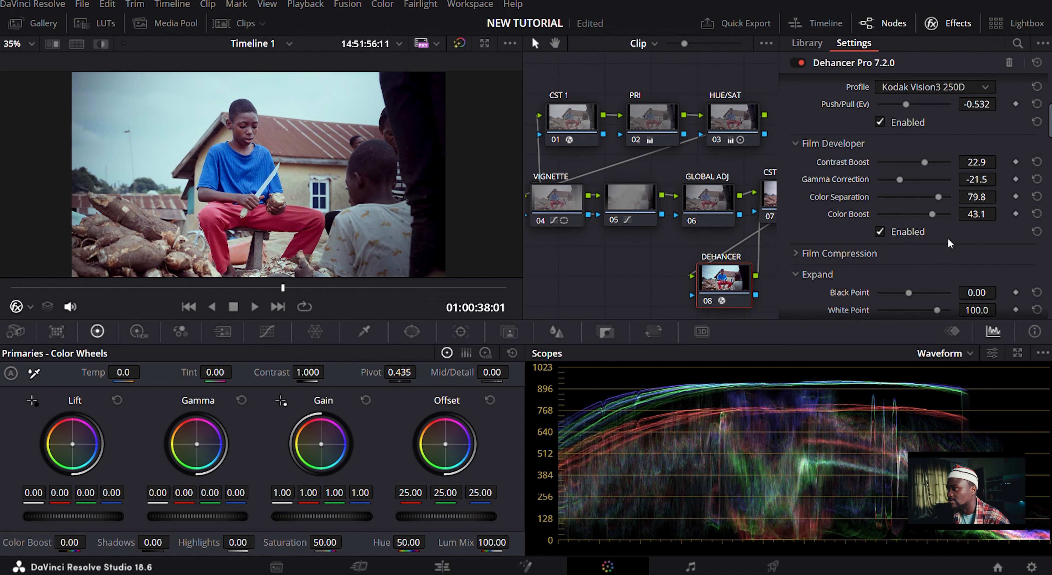
# Step: Enable Film Compression and set Impact to 87.2, Tonal Range to 34.0 and Color Density to 46.8
pyautogui.click(845, 144)
pyautogui.click(833, 171)
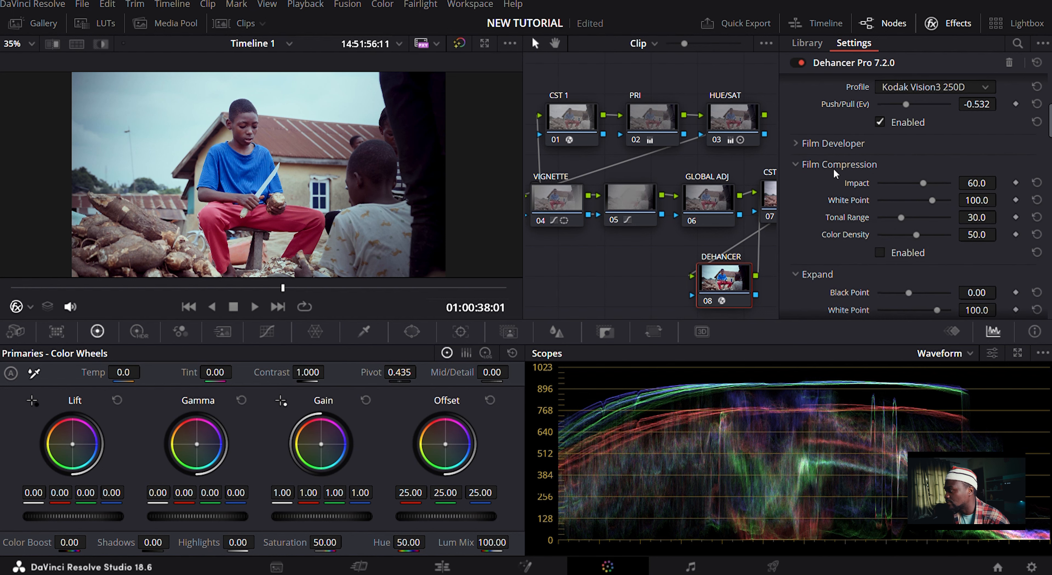
pyautogui.click(880, 252)
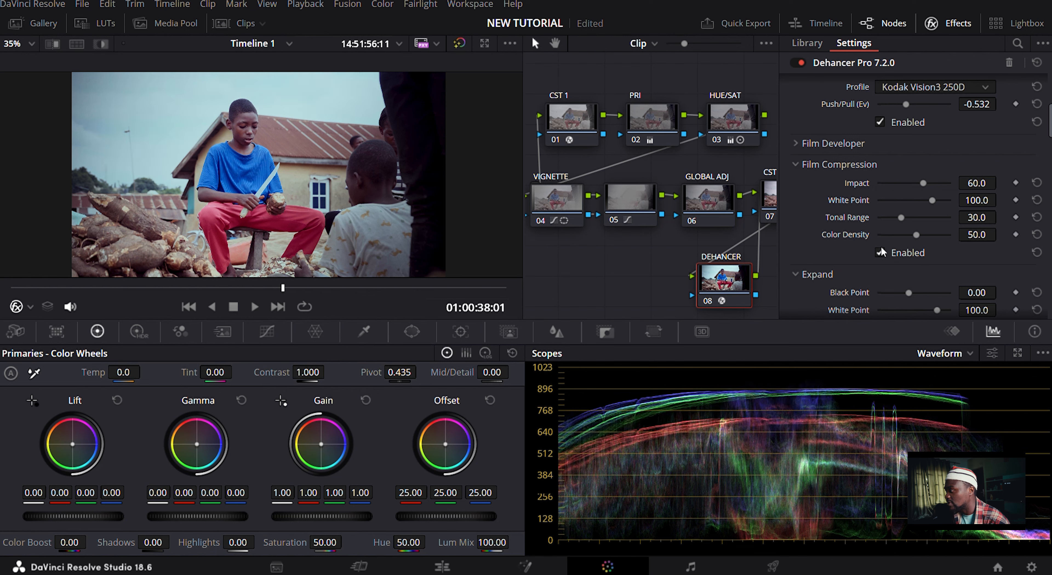
pyautogui.scroll(-3, 230, 160)
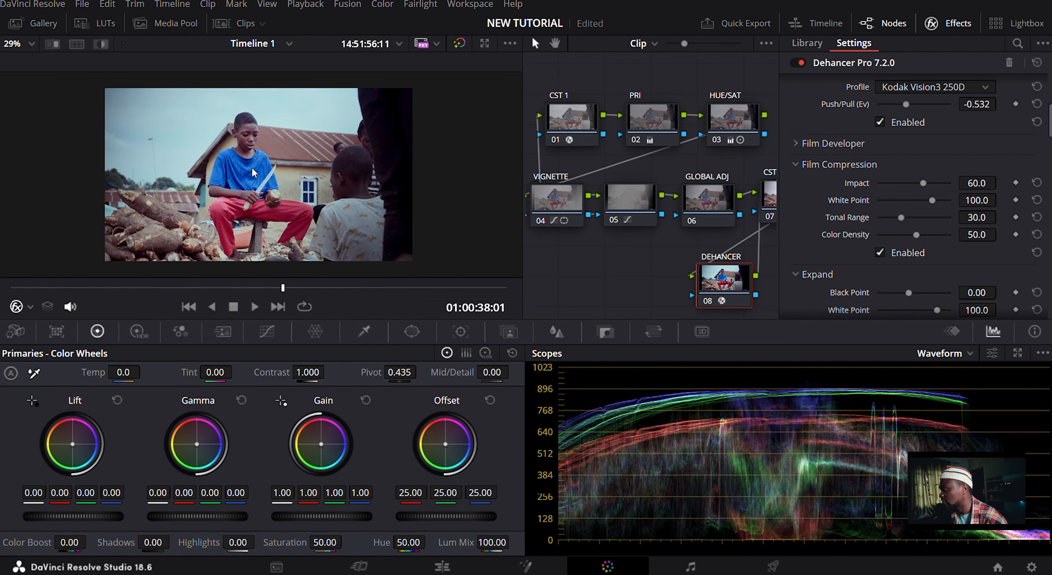
pyautogui.moveTo(923, 184); pyautogui.dragTo(945, 184)
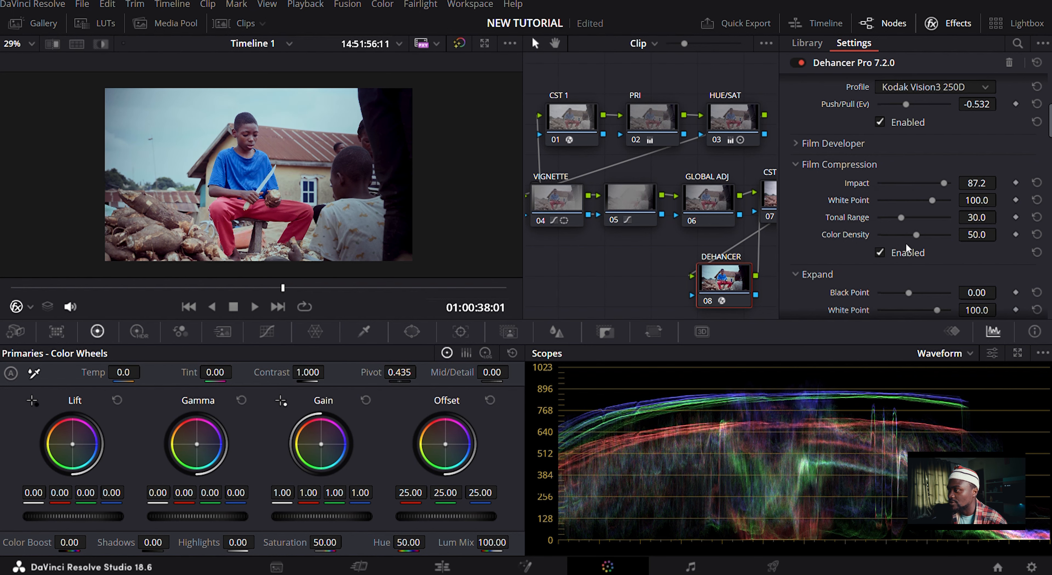
pyautogui.moveTo(915, 235)
pyautogui.mouseDown()
pyautogui.moveTo(934, 235)
pyautogui.moveTo(931, 246)
pyautogui.moveTo(875, 250)
pyautogui.moveTo(920, 247)
pyautogui.moveTo(913, 221)
pyautogui.moveTo(904, 232)
pyautogui.mouseUp()
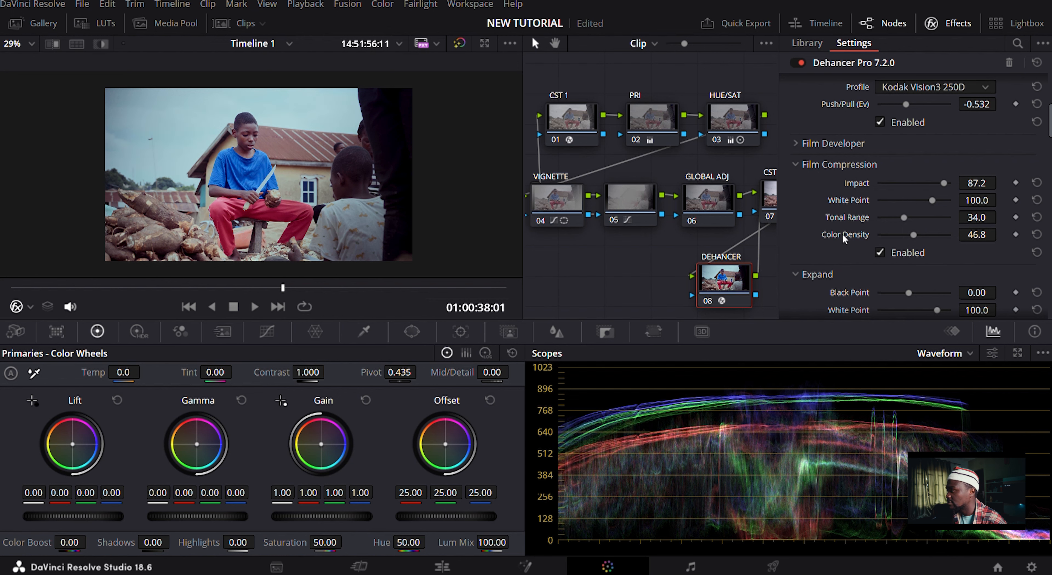
# Step: Collapse the Film Compression and Expand settings, try several Print profiles, and choose Kodak End...ssy Paper
pyautogui.click(820, 169)
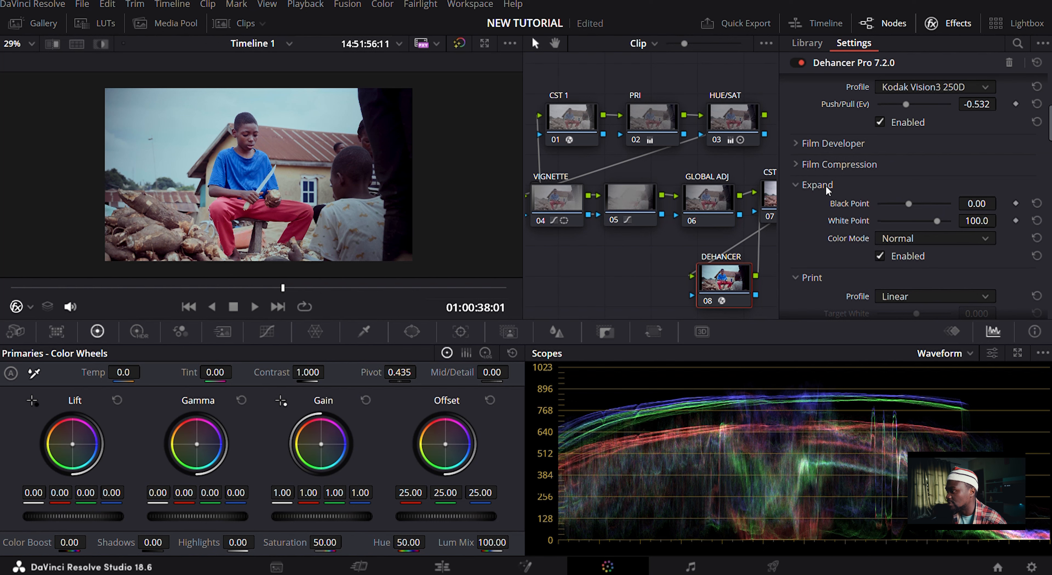
pyautogui.click(843, 185)
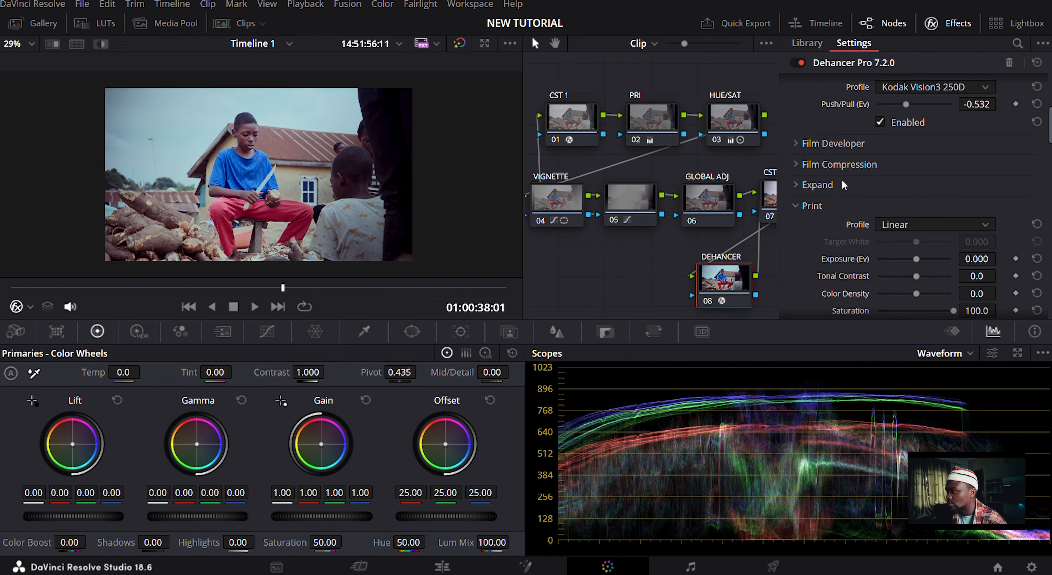
pyautogui.scroll(-1, 895, 182)
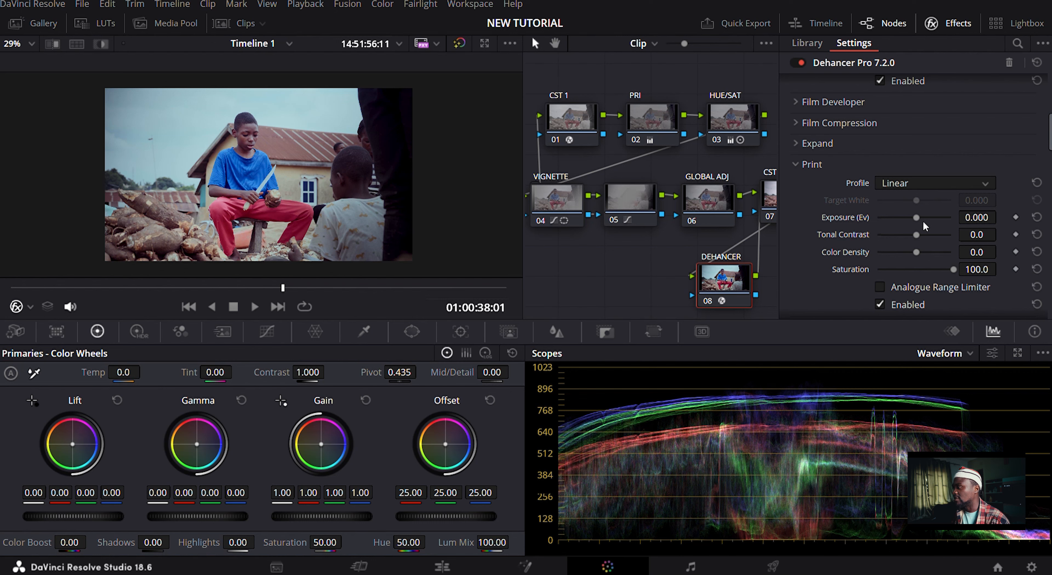
pyautogui.scroll(-1, 919, 184)
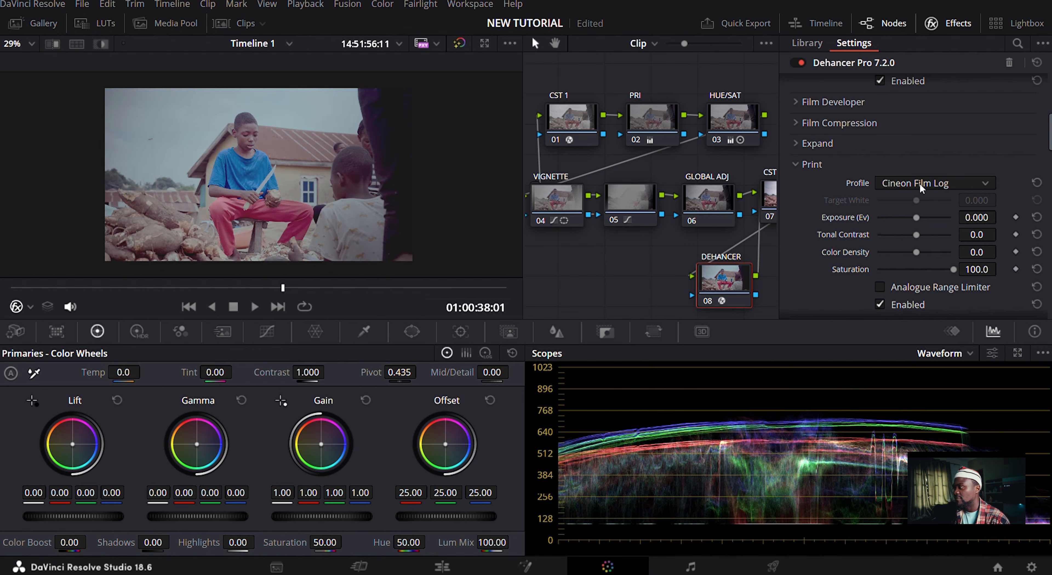
pyautogui.scroll(-1, 921, 187)
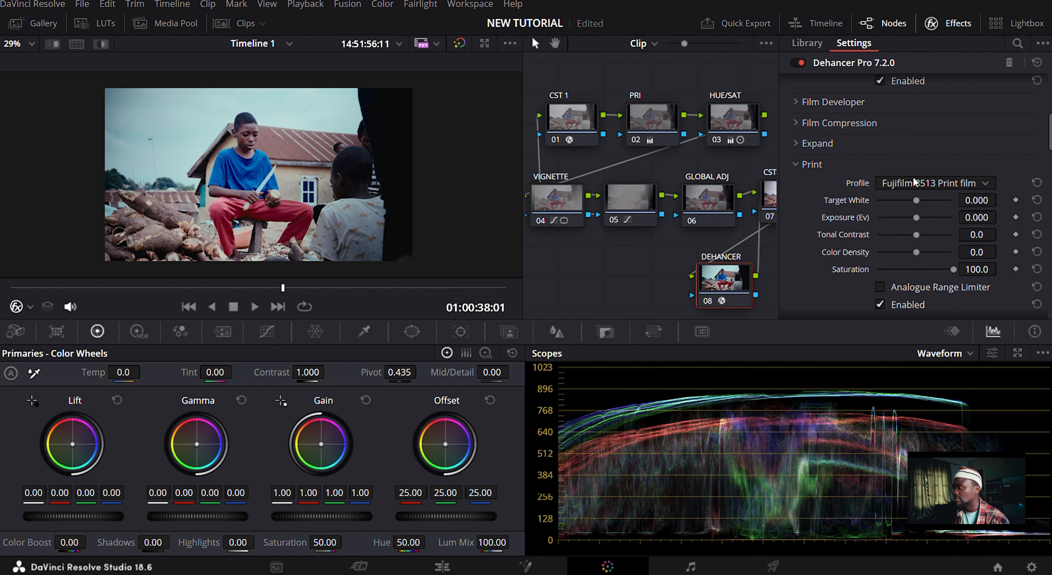
pyautogui.scroll(-1, 908, 185)
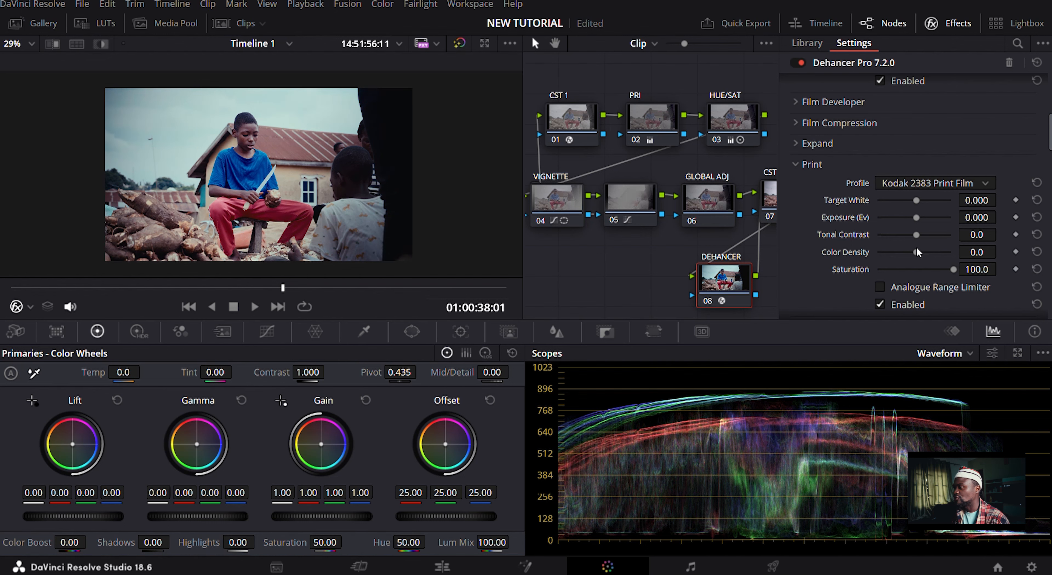
pyautogui.click(927, 264)
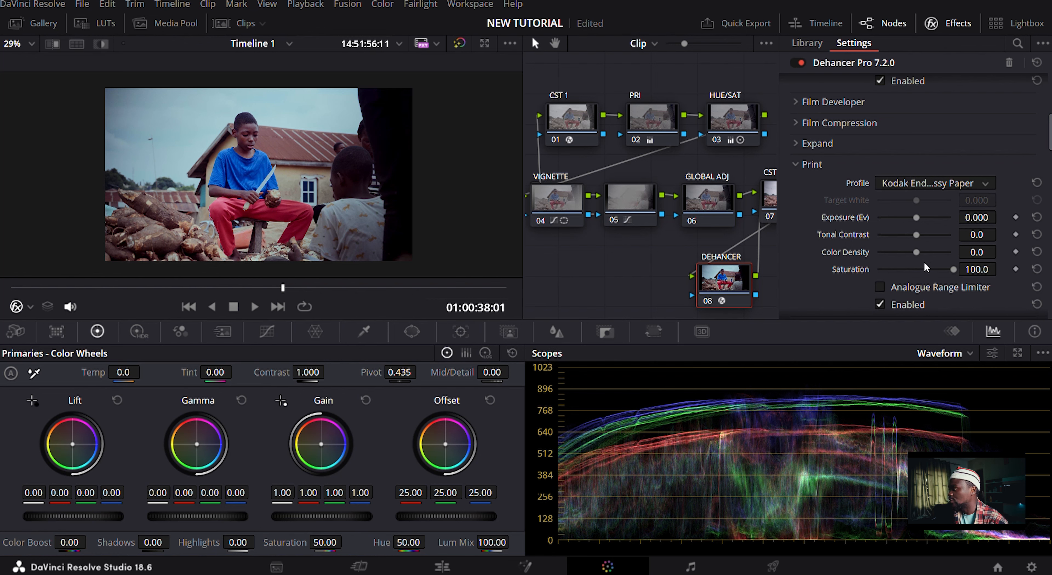
# Step: Set the Print Exposure to 0.468, Tonal Contrast to -0.4 and Saturation to 90.8, and raise the Color Density slightly
pyautogui.moveTo(920, 219)
pyautogui.mouseDown()
pyautogui.moveTo(929, 225)
pyautogui.moveTo(922, 219)
pyautogui.mouseUp()
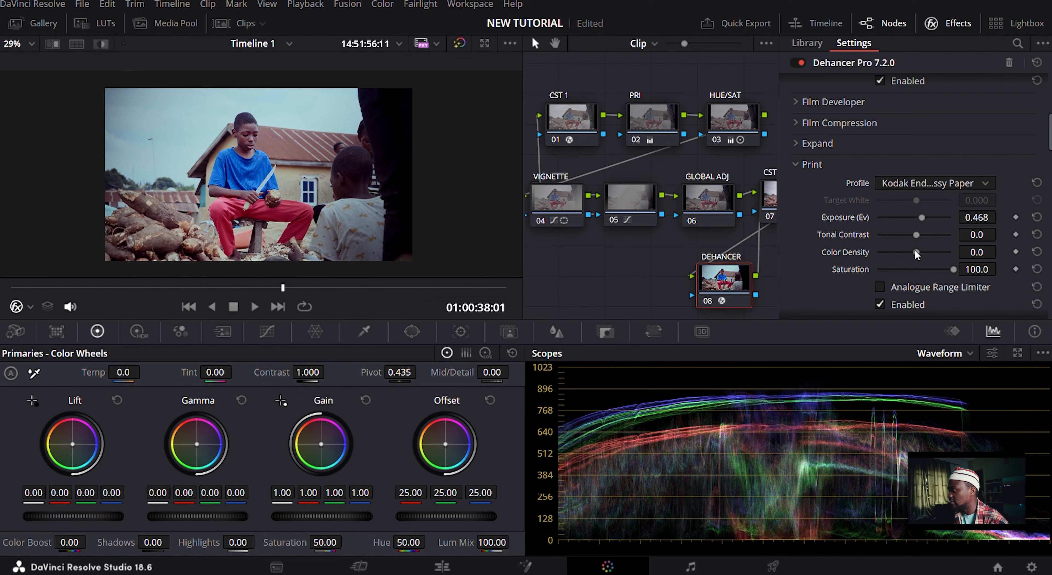
pyautogui.moveTo(925, 238); pyautogui.dragTo(946, 273)
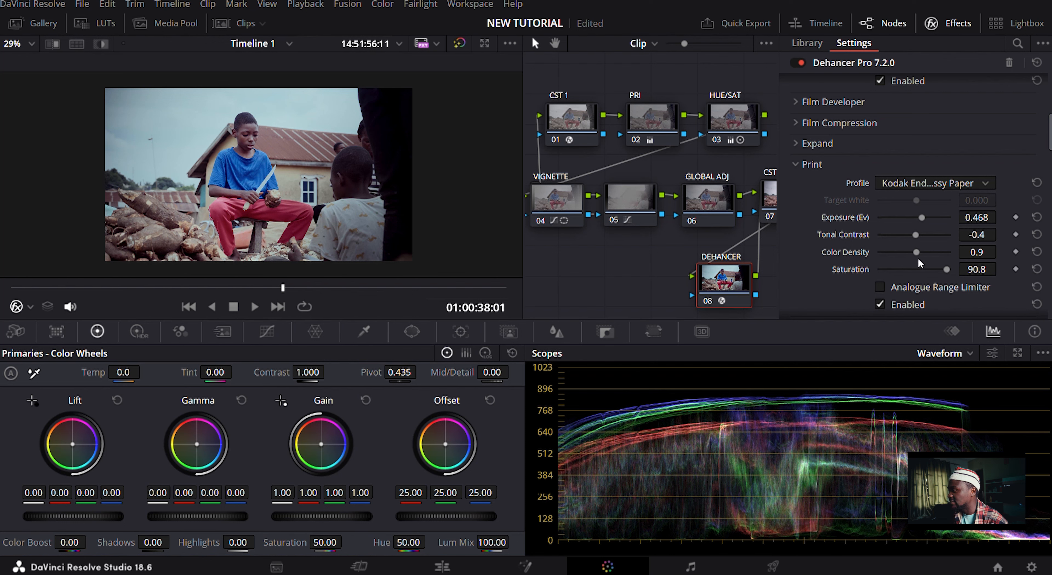
pyautogui.moveTo(915, 252); pyautogui.dragTo(924, 254)
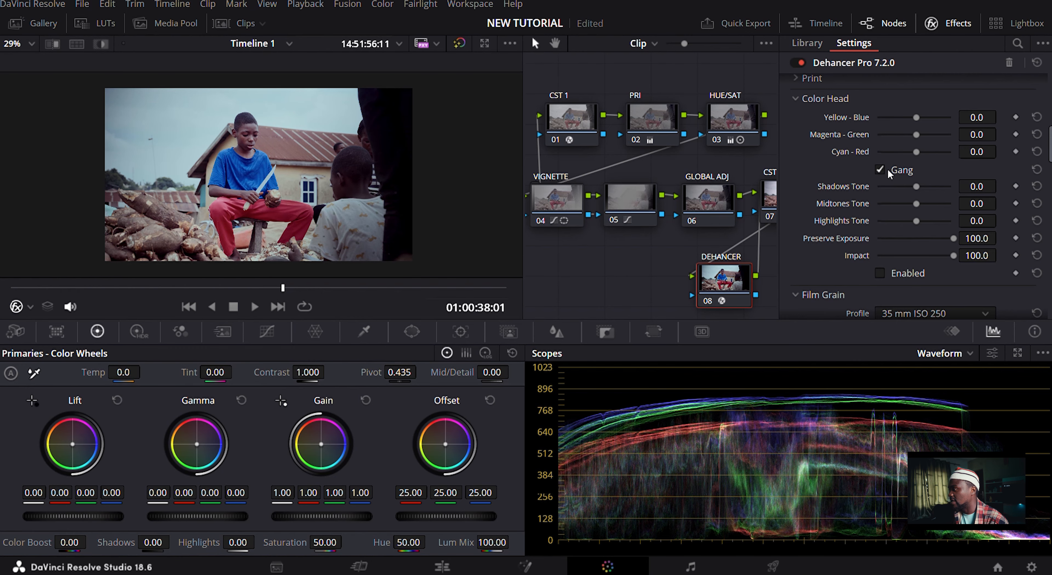
# Step: Enable Dehancer's Color Head and set the ganged Yellow-Blue, Magenta-Green and Cyan-Red values to 24.3
pyautogui.moveTo(916, 153); pyautogui.dragTo(924, 156)
pyautogui.click(880, 273)
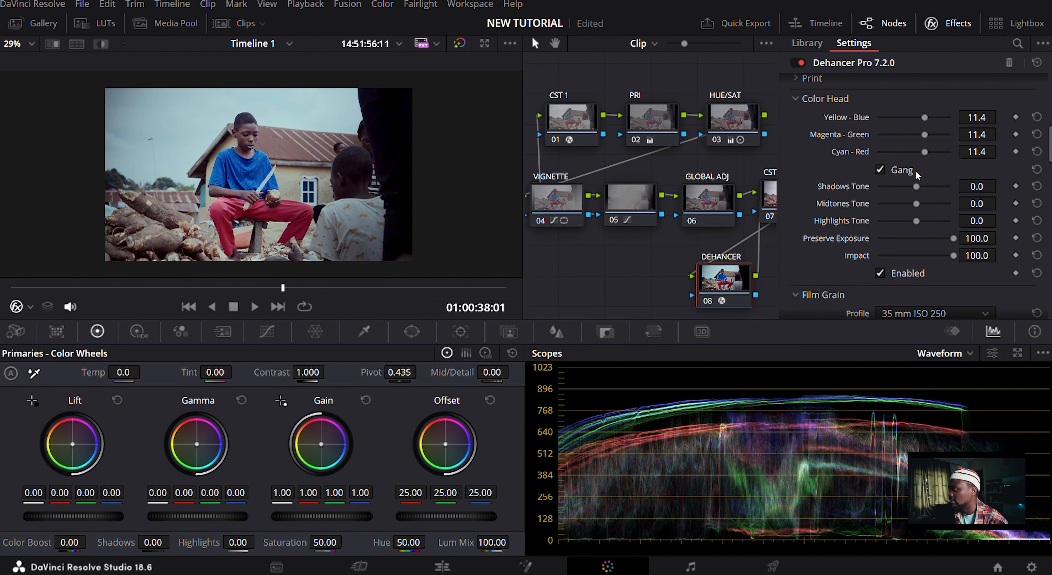
pyautogui.moveTo(922, 152); pyautogui.dragTo(941, 170)
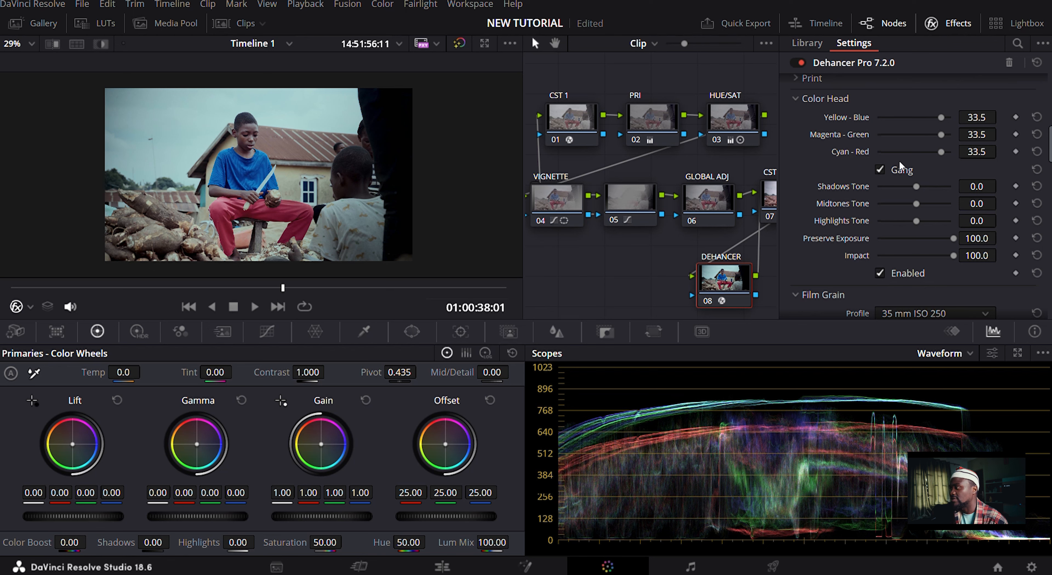
pyautogui.moveTo(941, 152); pyautogui.dragTo(934, 156)
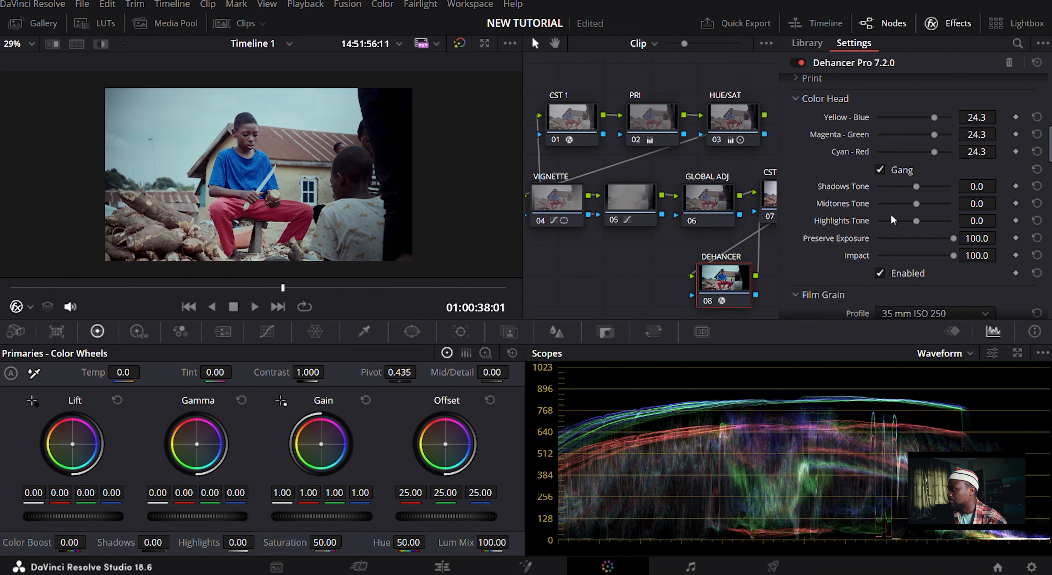
# Step: Enable Dehancer's 35 mm ISO 250 film grain and inspect its texture closely on the blue shirt and blade
pyautogui.scroll(-1, 828, 240)
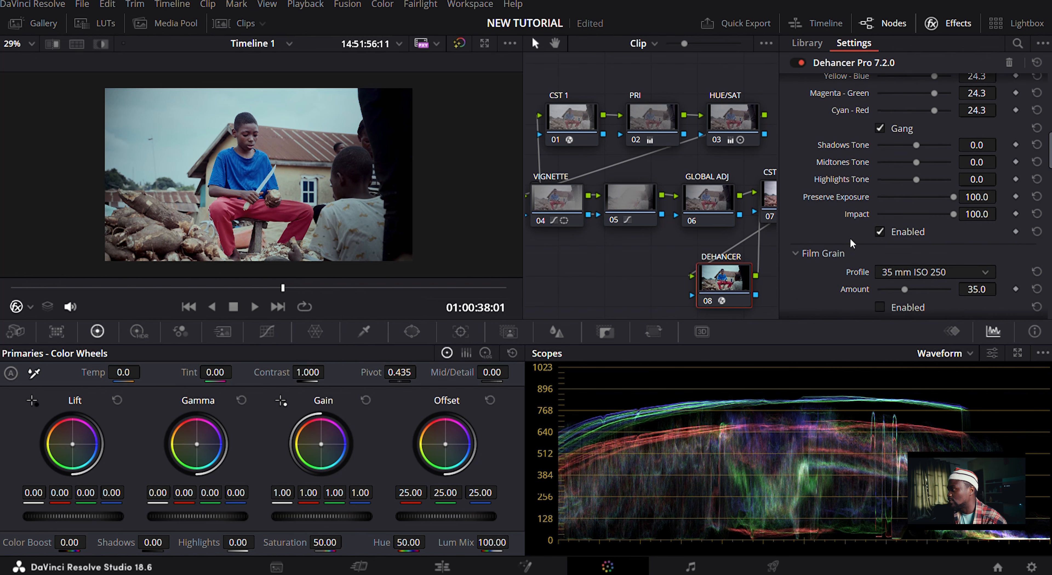
pyautogui.scroll(-2, 837, 229)
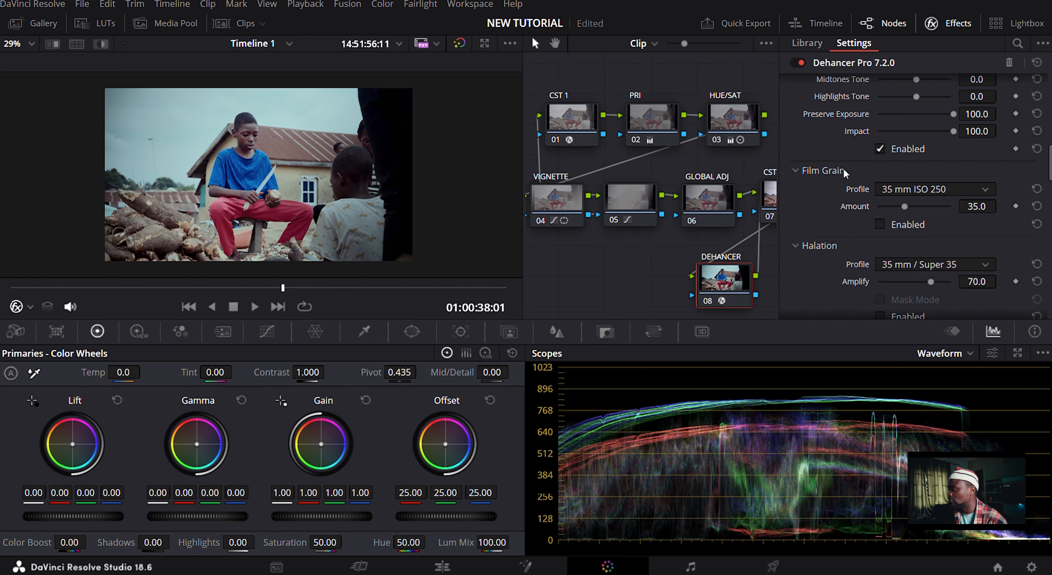
pyautogui.click(878, 225)
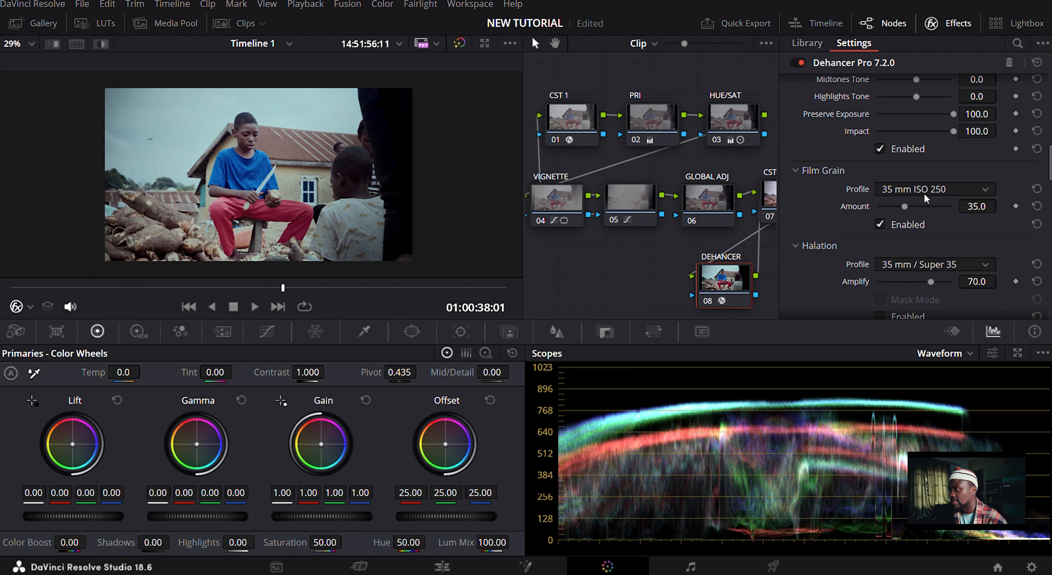
pyautogui.scroll(1, 236, 118)
pyautogui.scroll(5, 236, 118)
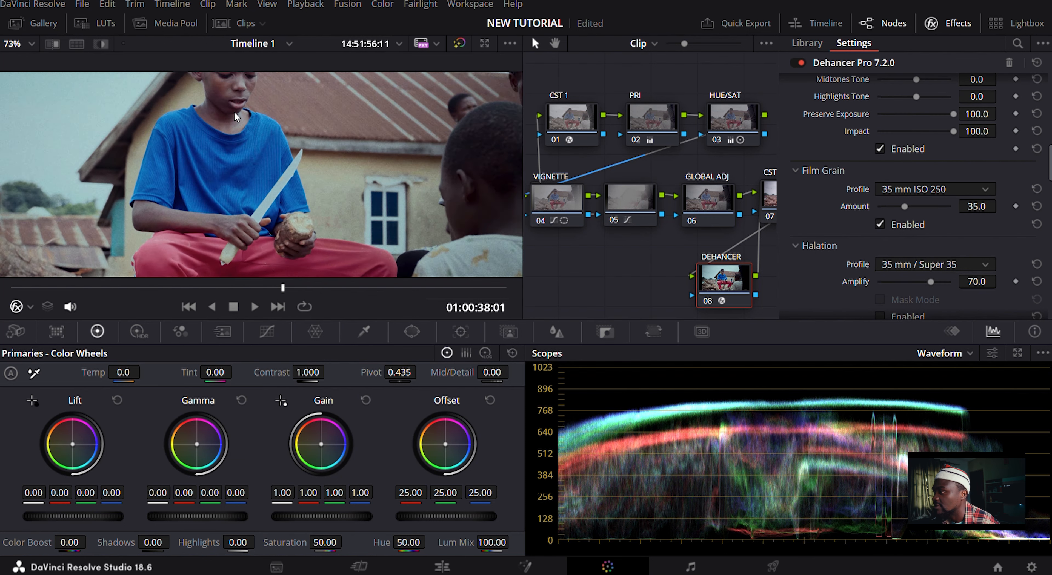
pyautogui.scroll(-1, 342, 174)
pyautogui.scroll(-3, 342, 174)
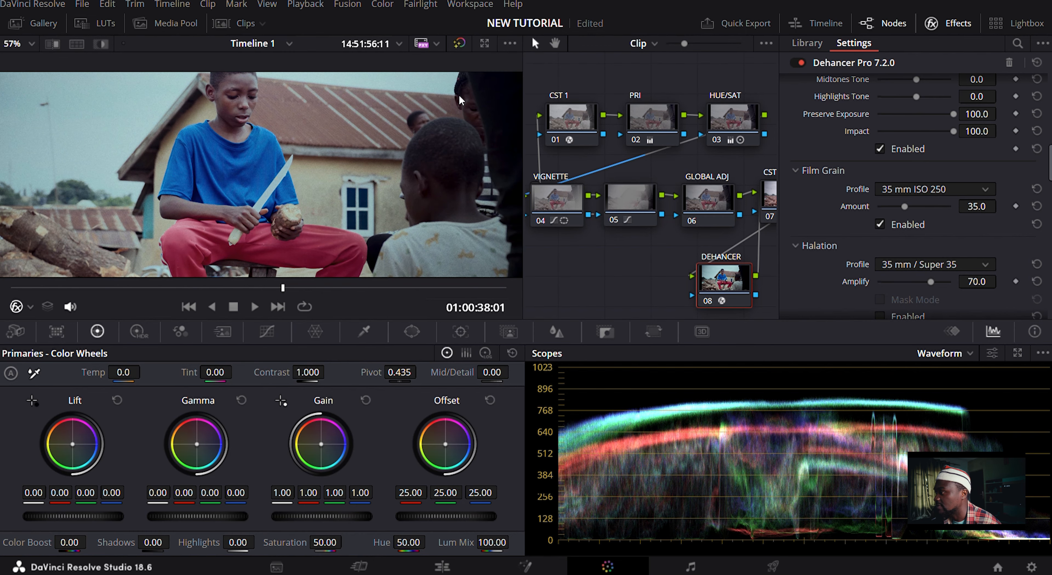
pyautogui.scroll(1, 265, 122)
pyautogui.scroll(6, 266, 100)
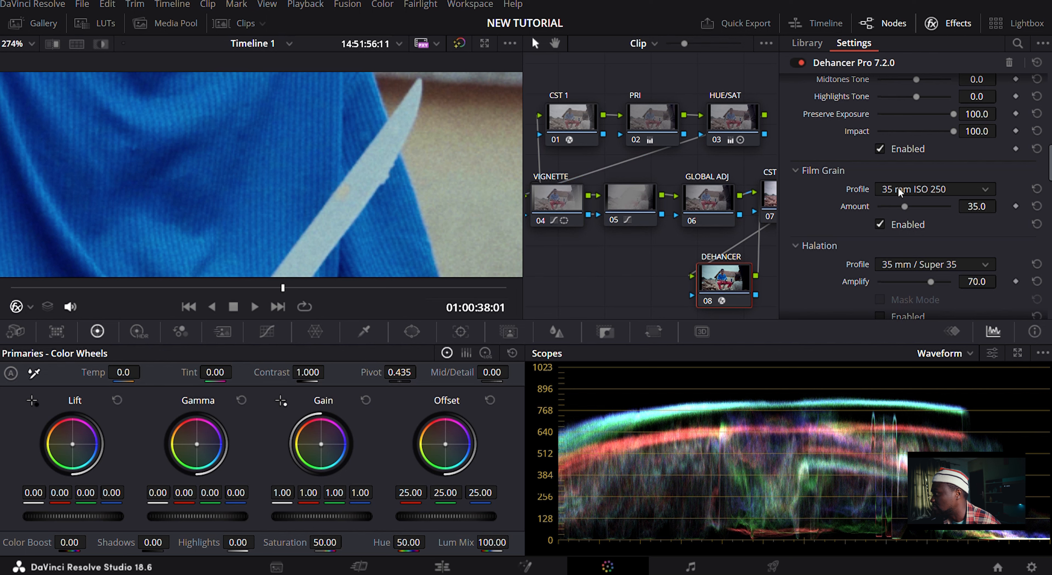
# Step: Toggle the film grain off and on to compare the close-up of the shirt and blade, leaving the grain enabled
pyautogui.scroll(-1, 893, 296)
pyautogui.scroll(1, 892, 292)
pyautogui.click(880, 224)
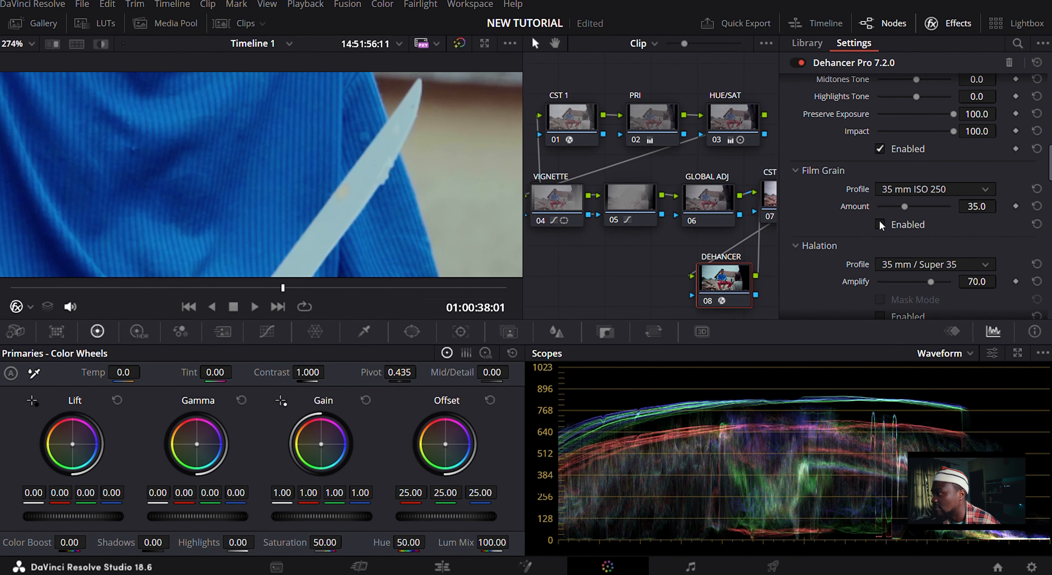
pyautogui.click(879, 225)
pyautogui.click(880, 225)
pyautogui.click(880, 224)
pyautogui.click(879, 225)
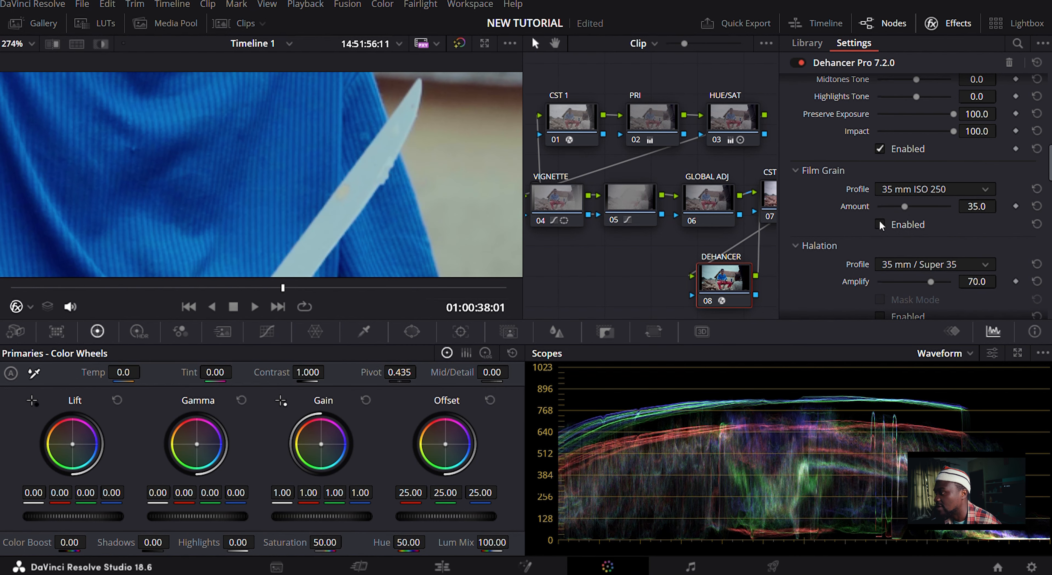
pyautogui.click(880, 225)
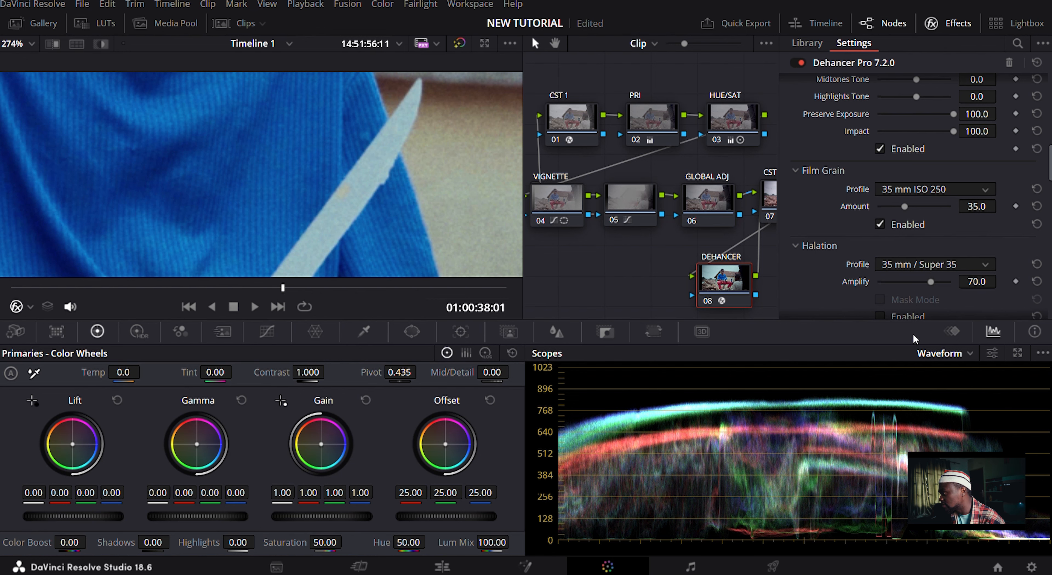
# Step: Change Dehancer's film grain profile to 65 mm ISO 250 and review it from the shirt close-up out to the wider frame
pyautogui.hotkey('ctrl', 'z')
pyautogui.scroll(-4, 323, 191)
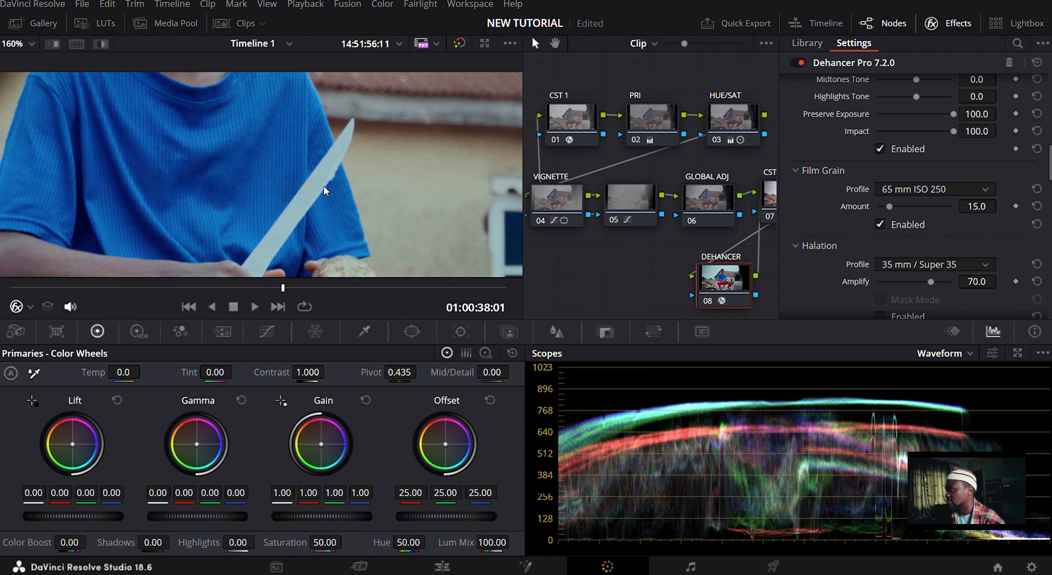
pyautogui.scroll(-1, 837, 249)
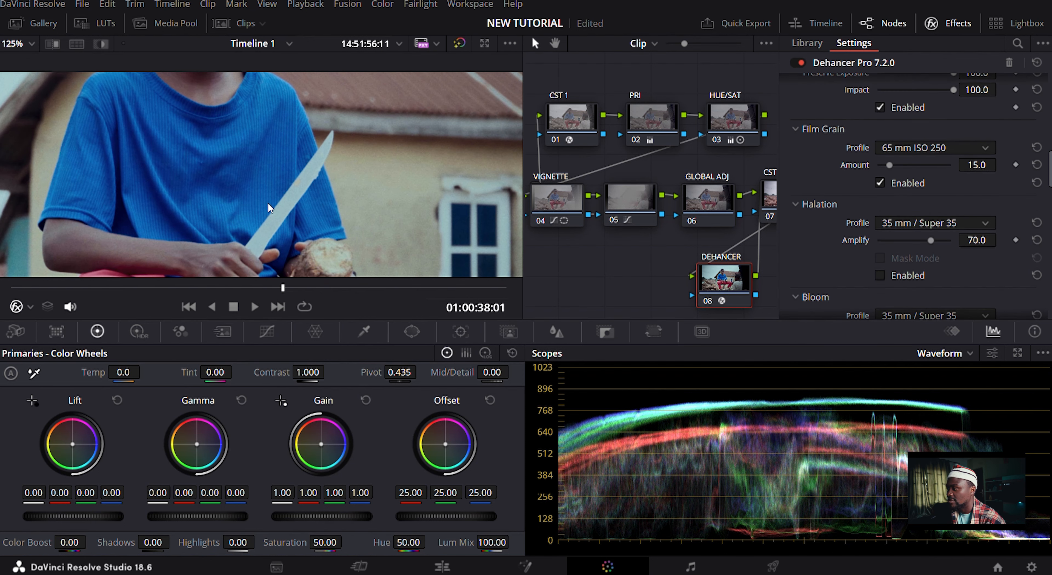
pyautogui.scroll(-4, 261, 202)
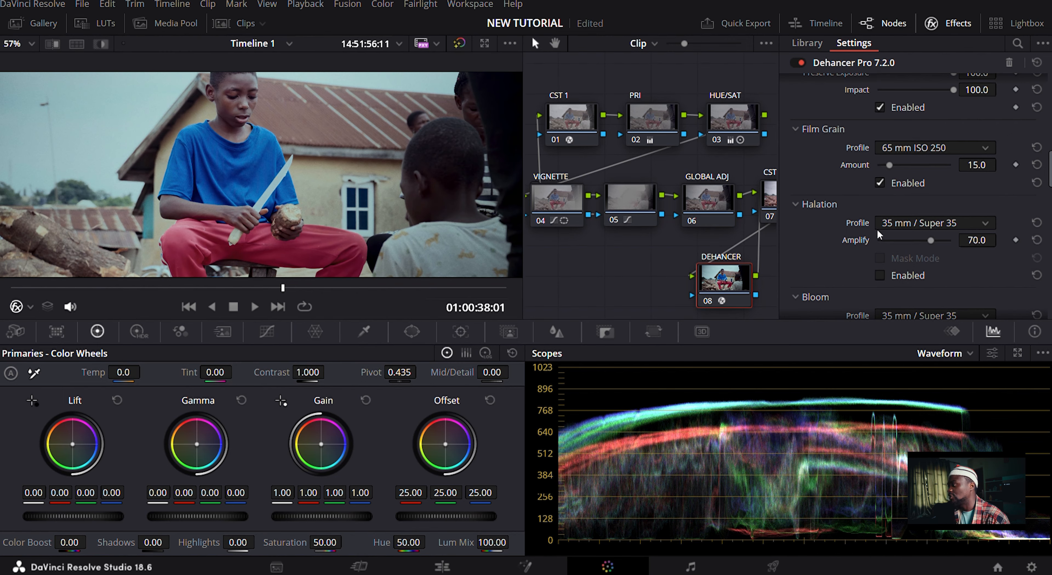
# Step: Enable Dehancer's Halation, switch its profile to 8 mm / Super 8 and inspect the effect closely on the shirt and blade
pyautogui.click(880, 276)
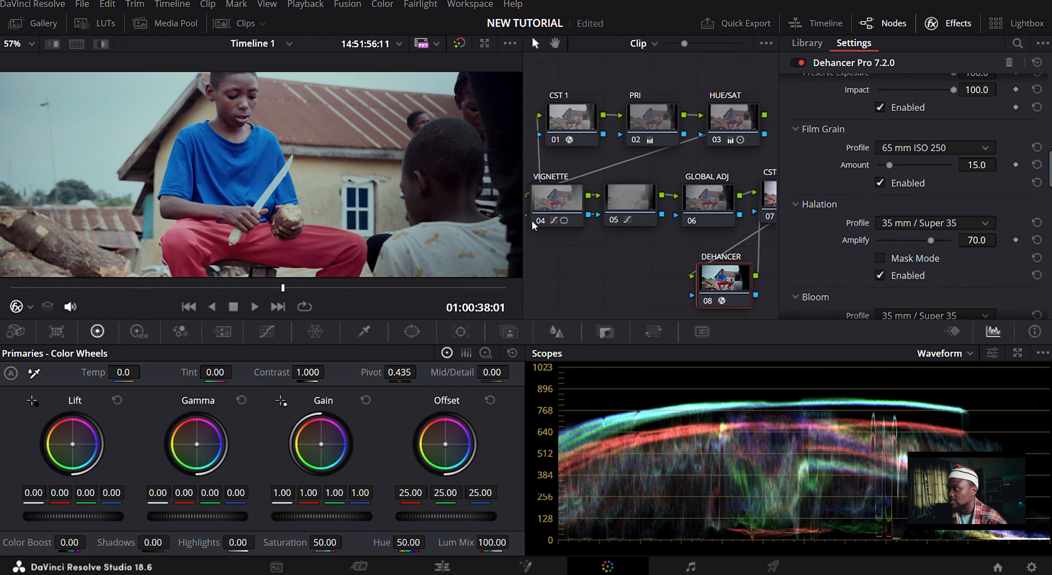
pyautogui.scroll(-1, 189, 212)
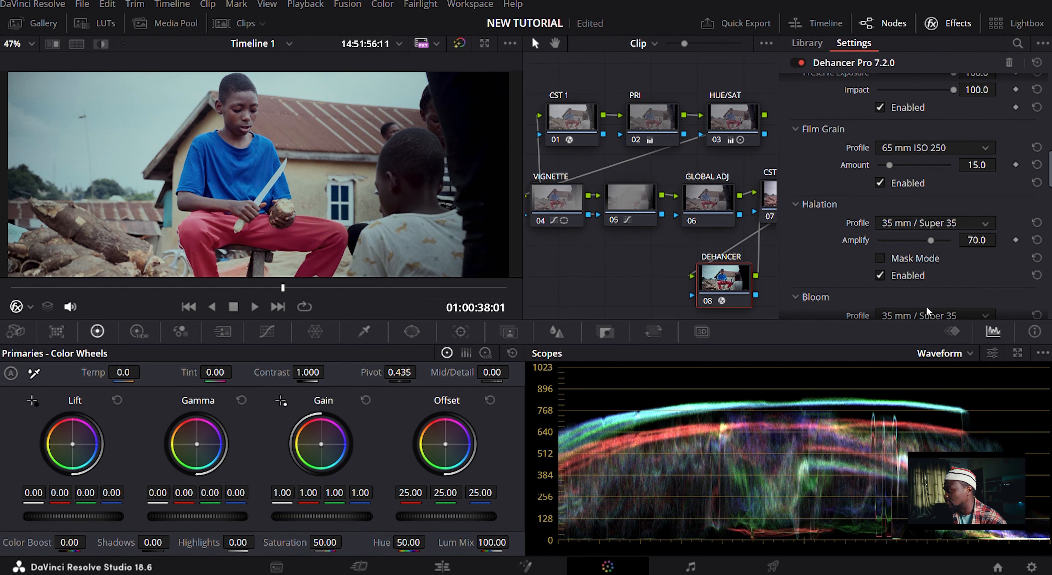
pyautogui.click(915, 254)
pyautogui.scroll(3, 234, 131)
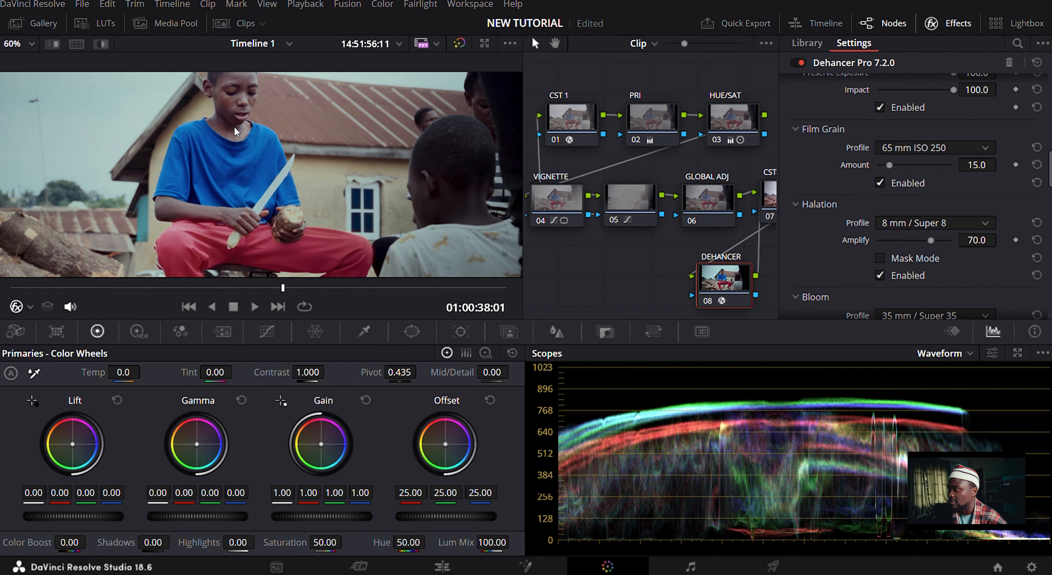
pyautogui.scroll(6, 345, 171)
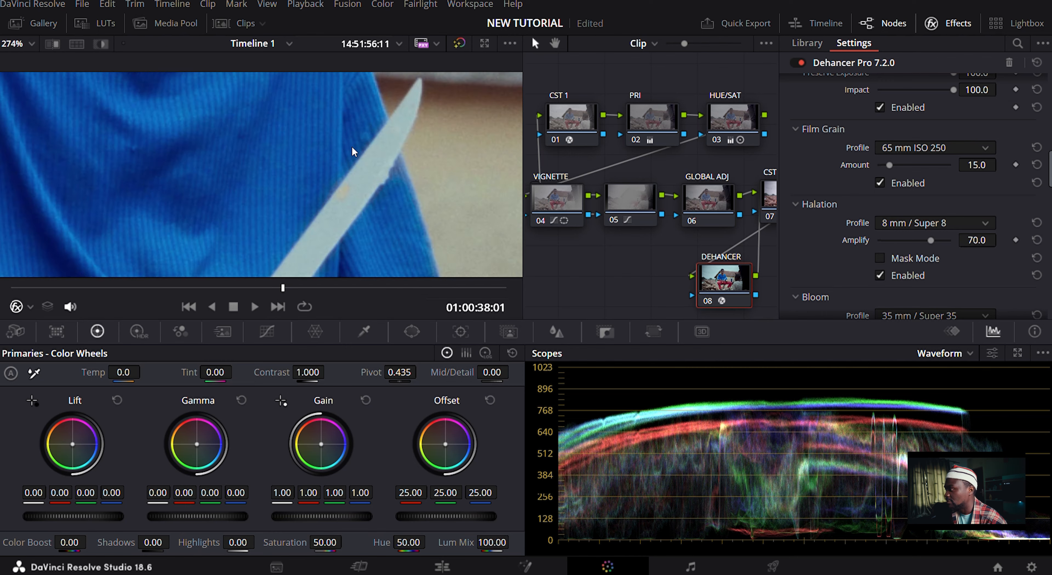
pyautogui.scroll(-1, 436, 157)
# Step: Set Halation to 65 mm / 70 mm with Amplify 76.2, and enable Bloom at 65 mm / 70 mm with Amplify 77.1
pyautogui.moveTo(930, 241); pyautogui.dragTo(876, 243)
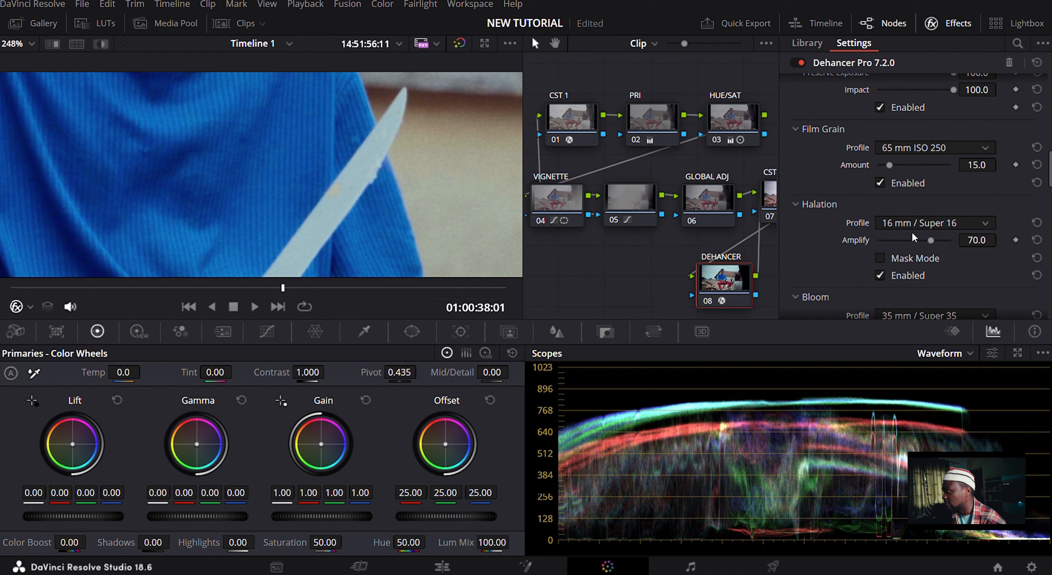
pyautogui.click(934, 324)
pyautogui.scroll(-9, 387, 176)
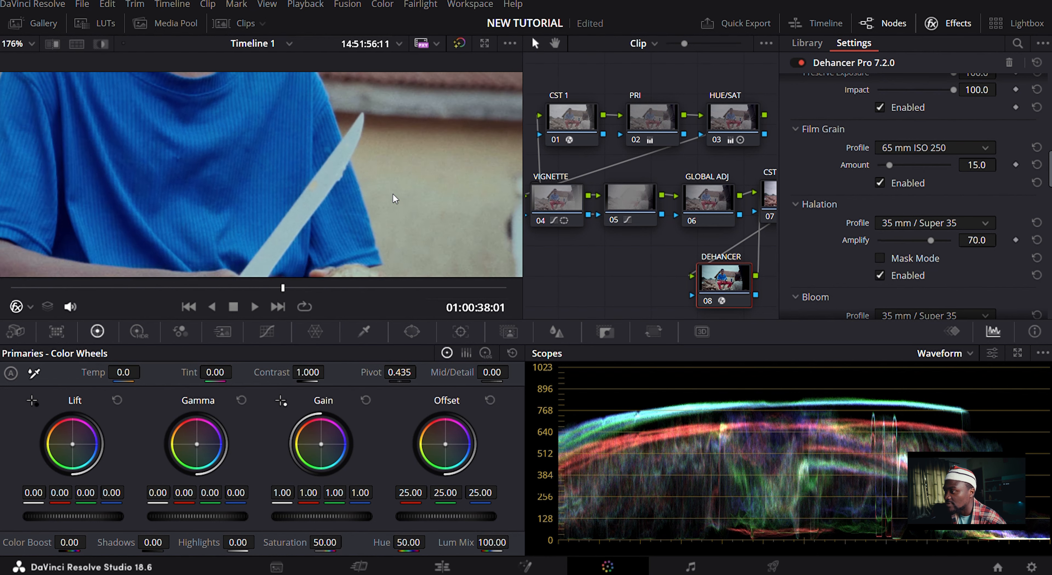
pyautogui.scroll(12, 210, 188)
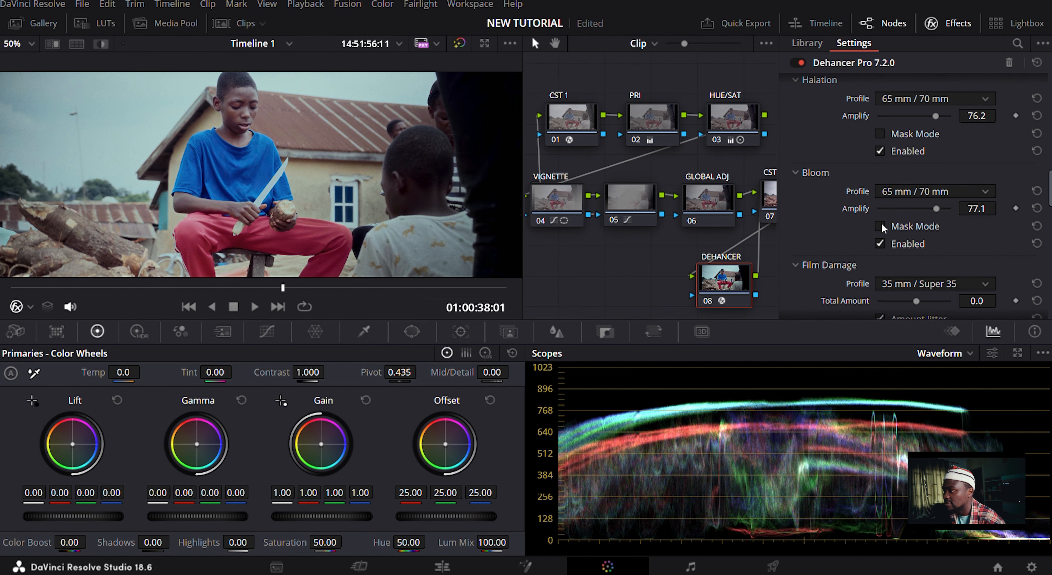
# Step: Turn on Bloom's Mask Mode and raise its Amplify to 100 to examine the bloom mask
pyautogui.click(881, 226)
pyautogui.scroll(3, 313, 176)
pyautogui.scroll(1, 381, 228)
pyautogui.moveTo(904, 207); pyautogui.dragTo(962, 221)
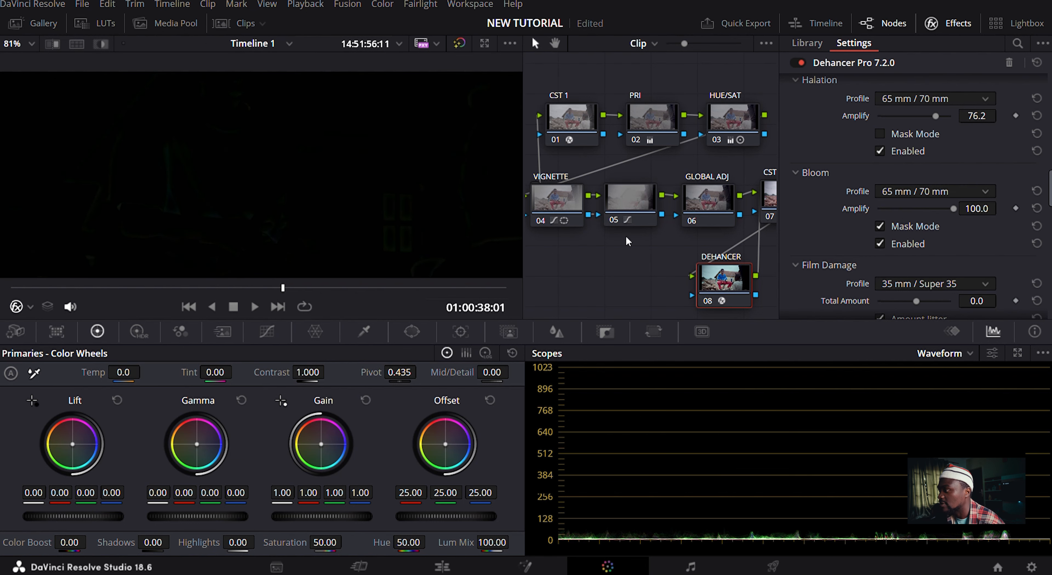
pyautogui.scroll(2, 416, 236)
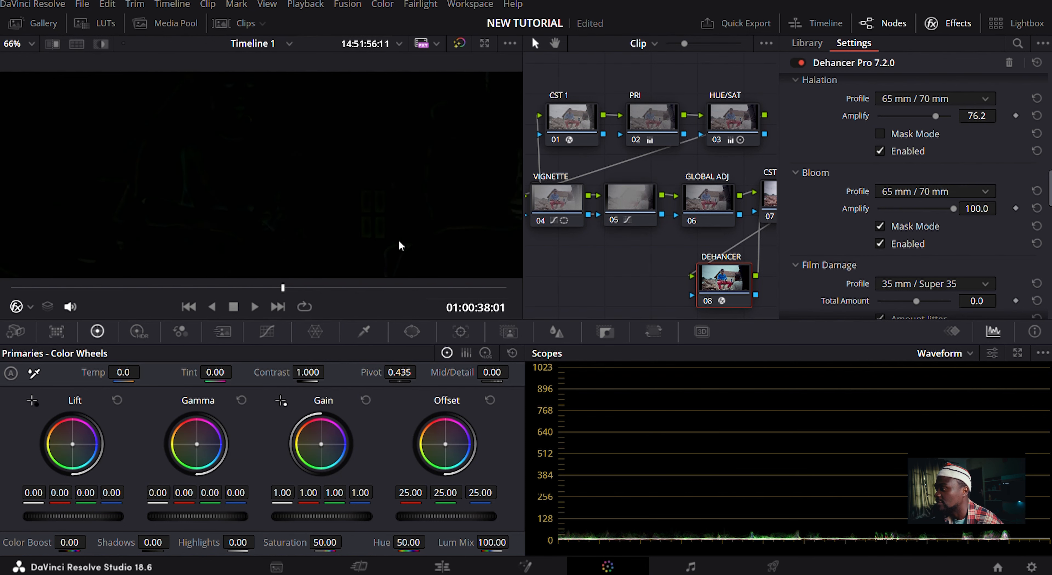
pyautogui.scroll(-2, 401, 245)
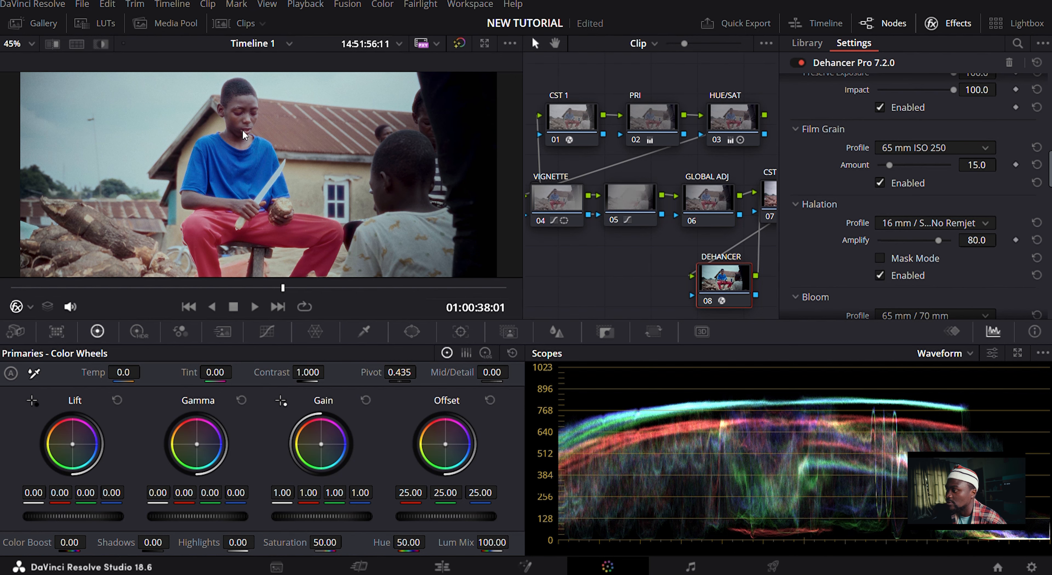
# Step: Try the 35 mm ISO 250 and 35 mm ISO 500 film grain profiles, and return the grain to 65 mm ISO 250
pyautogui.scroll(3, 211, 143)
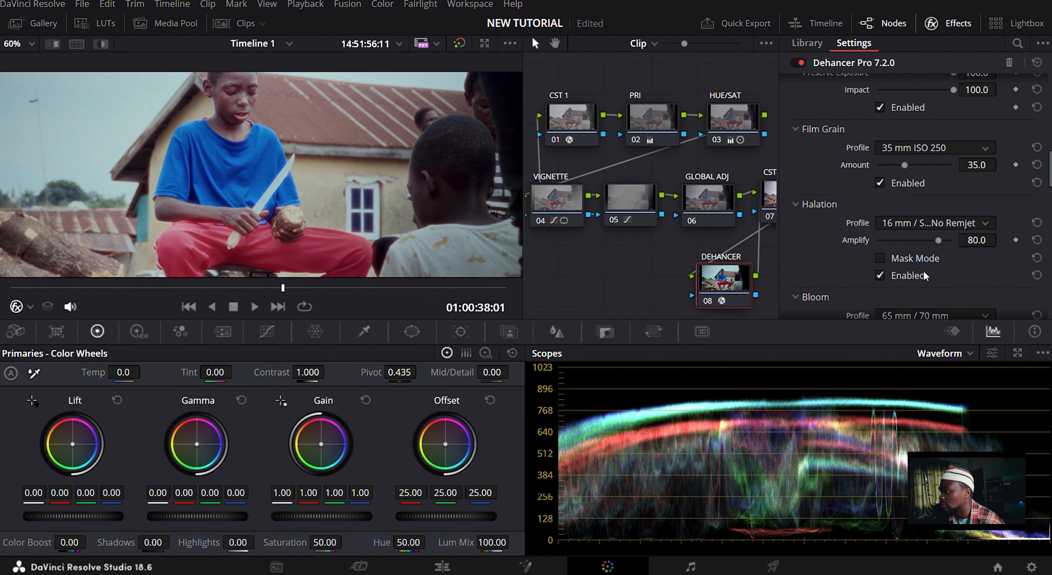
pyautogui.hotkey('ctrl', 'z')
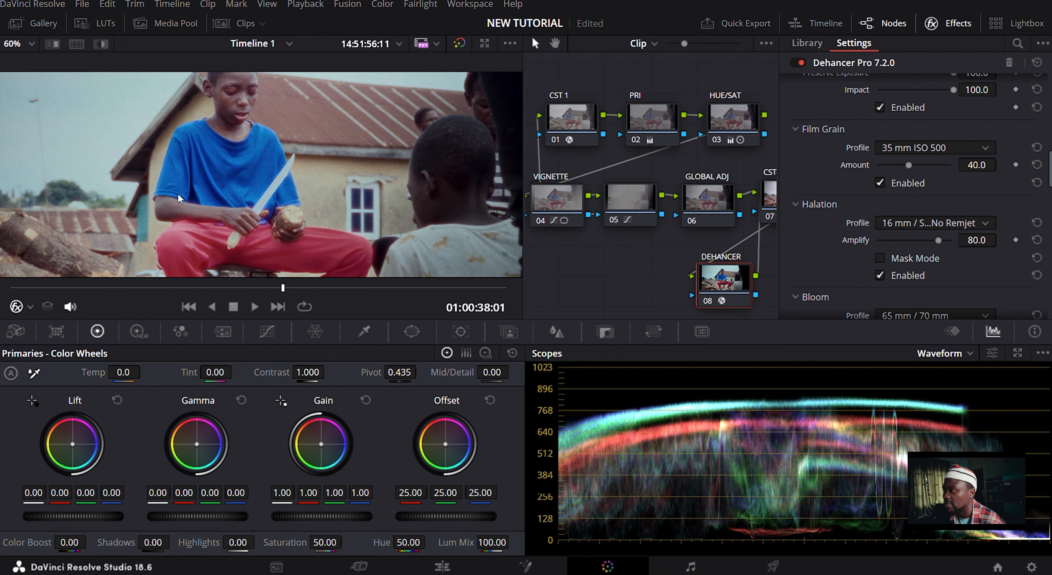
pyautogui.scroll(-3, 182, 200)
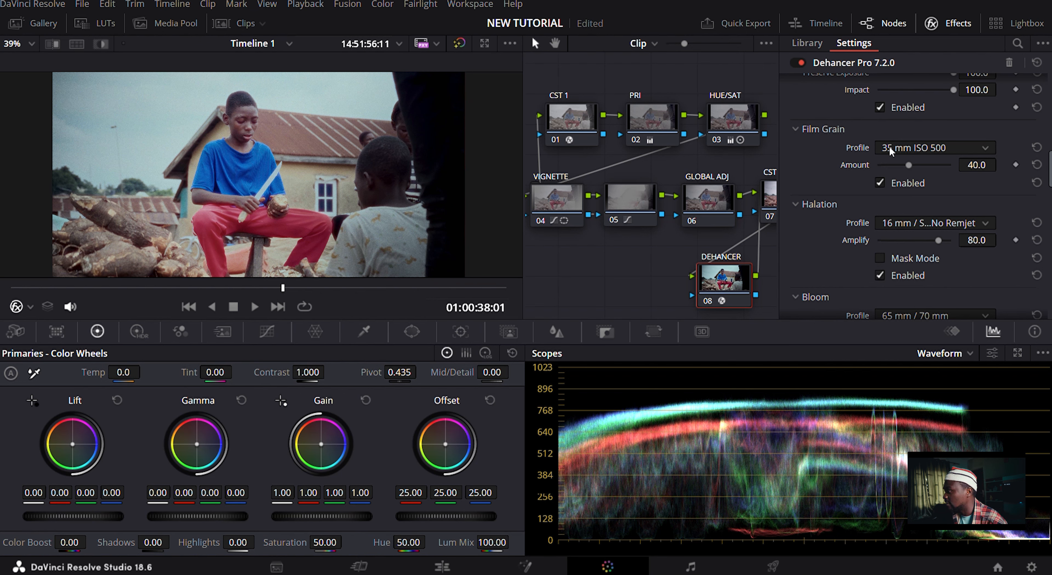
pyautogui.click(911, 288)
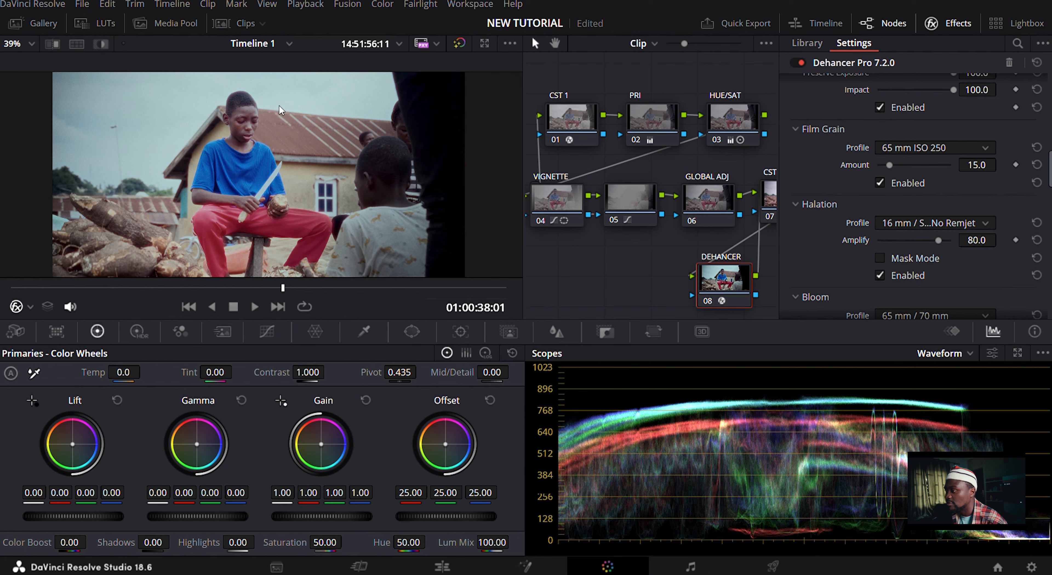
# Step: Inspect the halation around the shirt and blade, switch its profile to 16 mm / Super 16 and set Amplify to 32.1
pyautogui.scroll(1, 242, 122)
pyautogui.scroll(2, 241, 125)
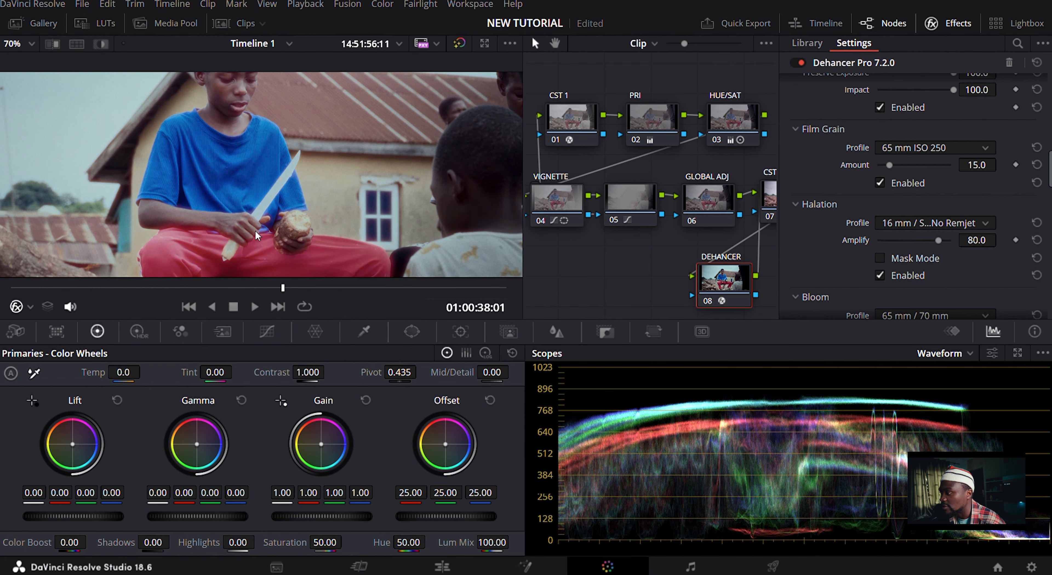
pyautogui.scroll(4, 258, 235)
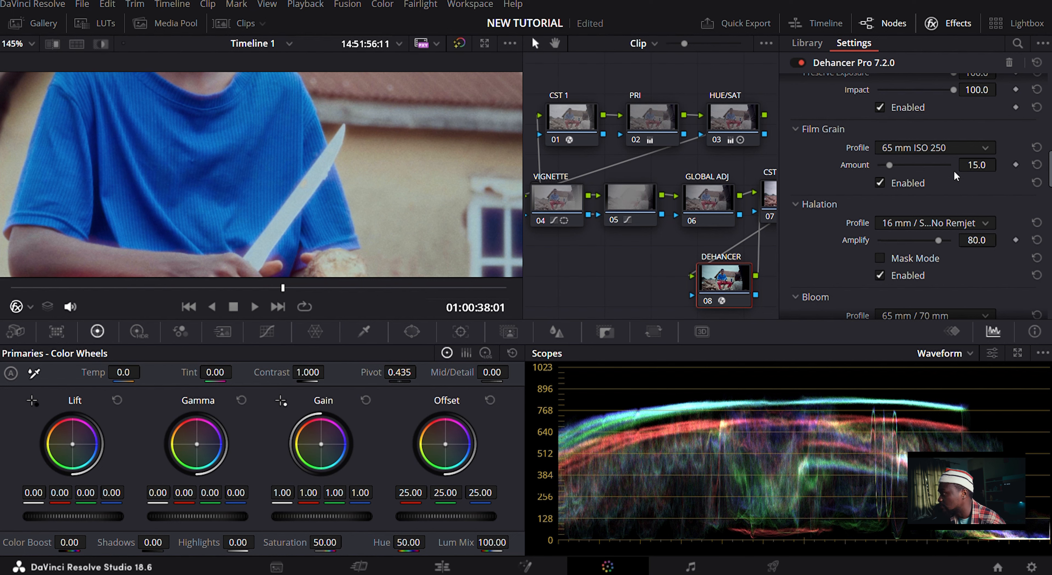
pyautogui.click(917, 276)
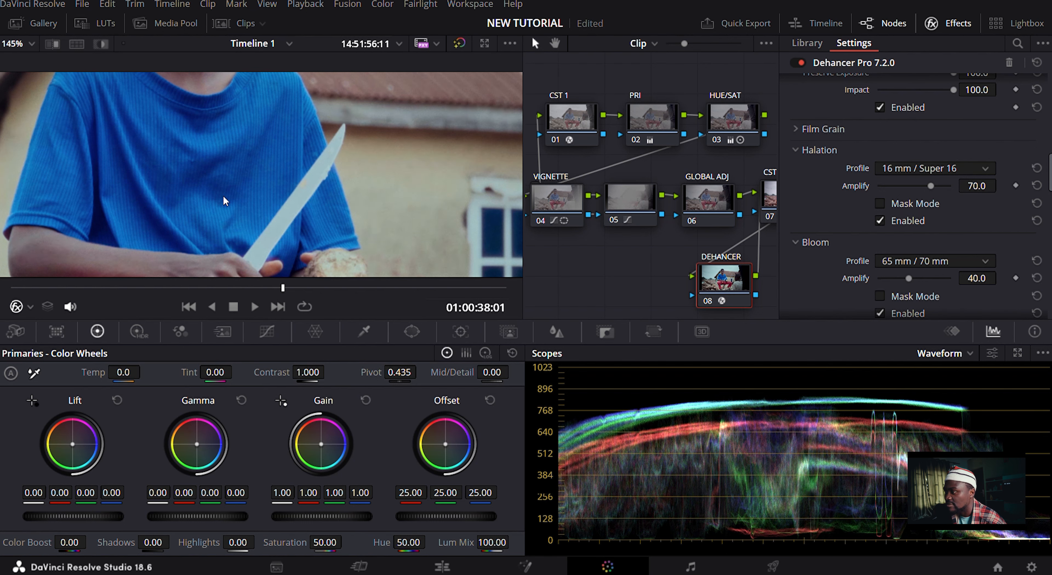
pyautogui.scroll(-4, 223, 200)
pyautogui.moveTo(916, 187); pyautogui.dragTo(904, 206)
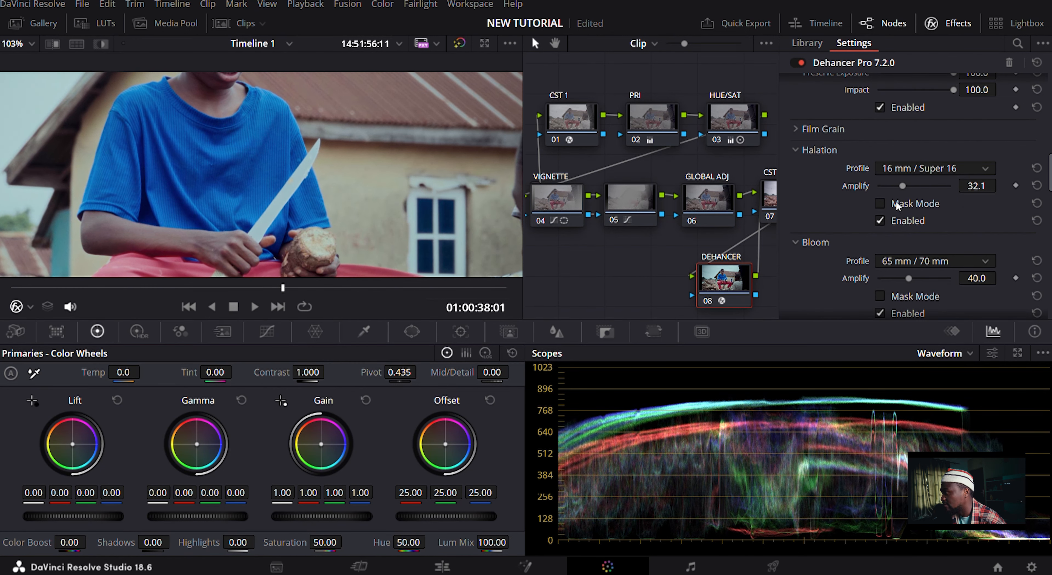
# Step: Collapse the Halation settings, set Bloom's Amplify to 65.2 and review the whole frame
pyautogui.click(824, 151)
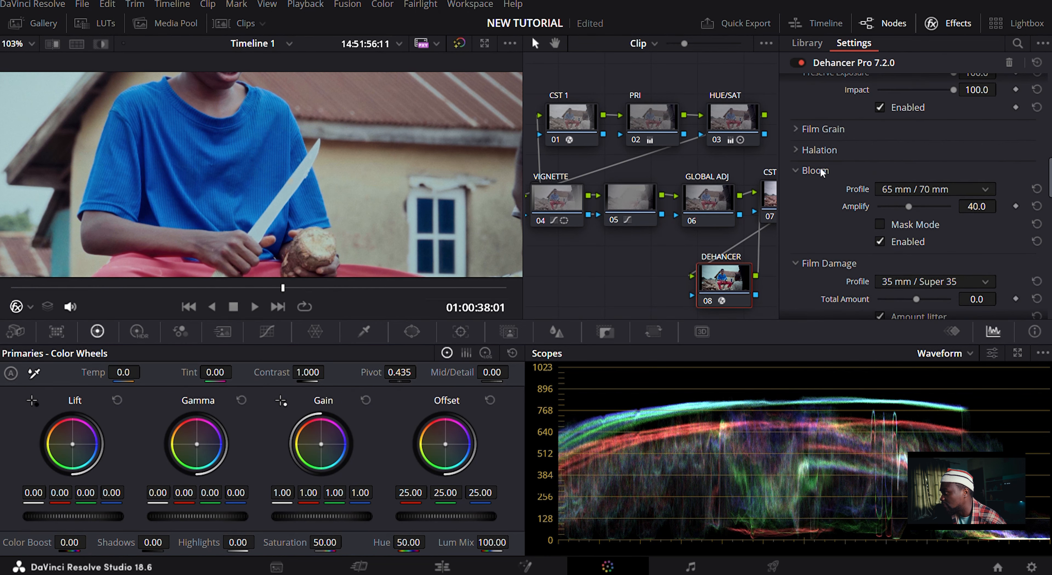
pyautogui.moveTo(916, 209)
pyautogui.mouseDown()
pyautogui.moveTo(946, 210)
pyautogui.moveTo(912, 214)
pyautogui.moveTo(929, 214)
pyautogui.mouseUp()
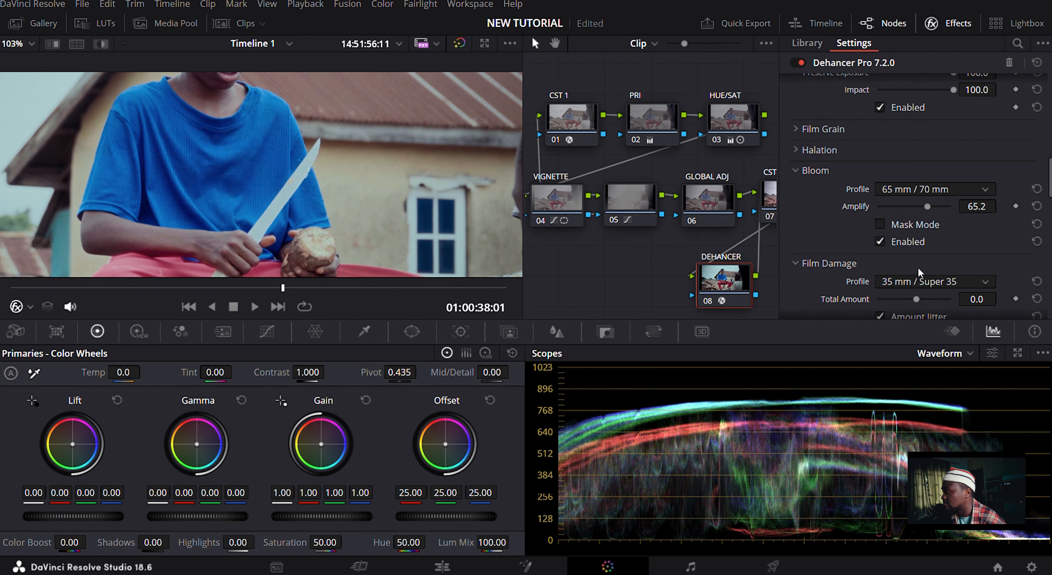
pyautogui.scroll(-2, 913, 229)
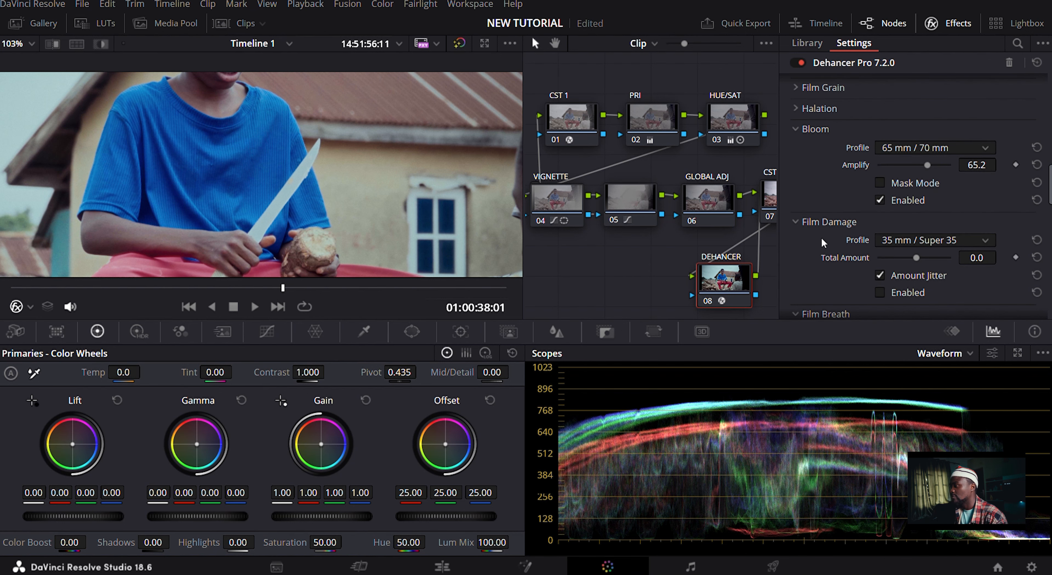
pyautogui.scroll(-2, 823, 242)
pyautogui.scroll(-4, 366, 166)
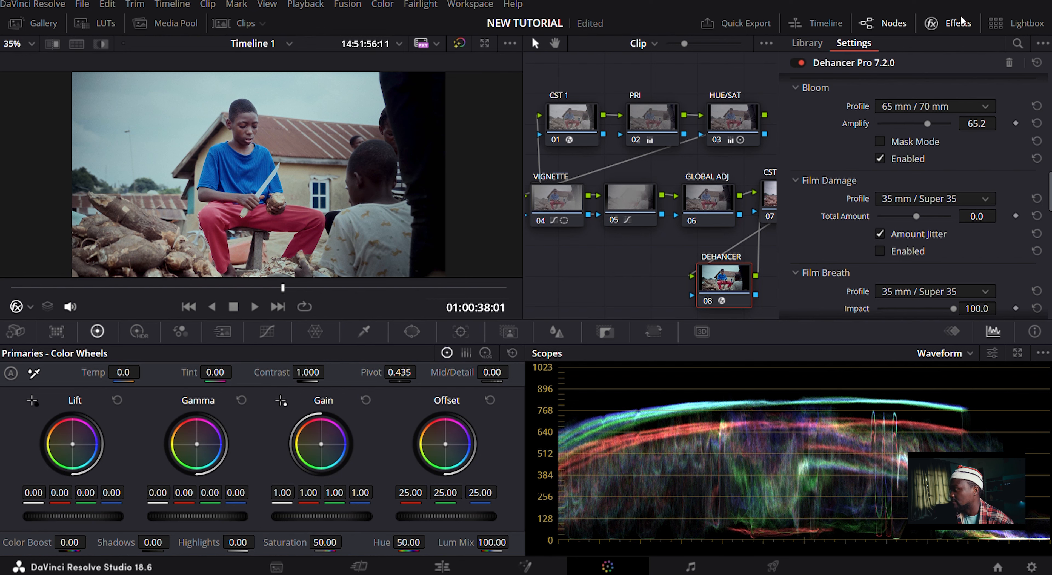
# Step: Show the full node tree and toggle the DEHANCER node off and on to compare the image with and without it
pyautogui.click(957, 23)
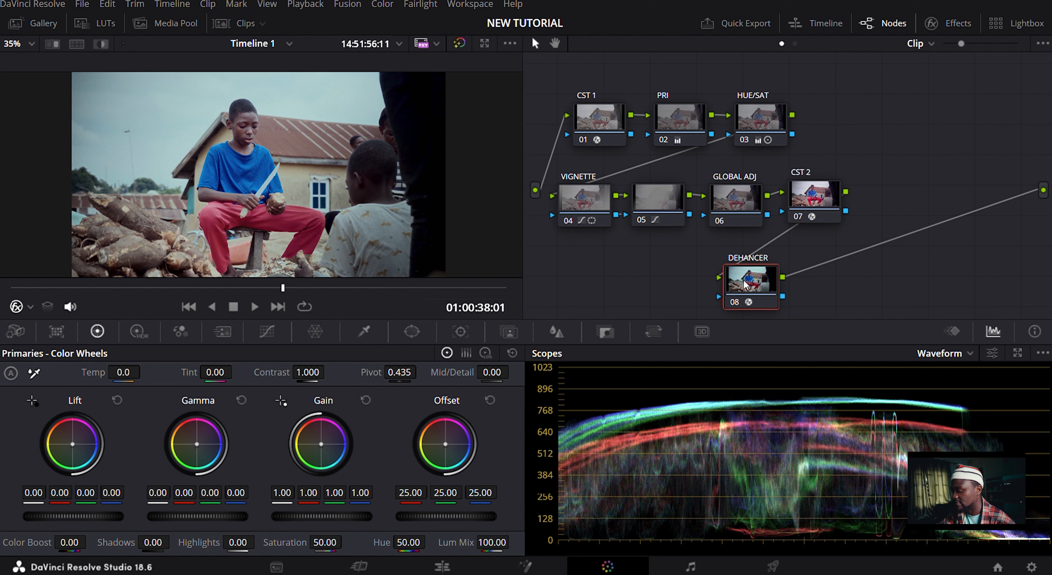
pyautogui.hotkey('ctrl', 'd')
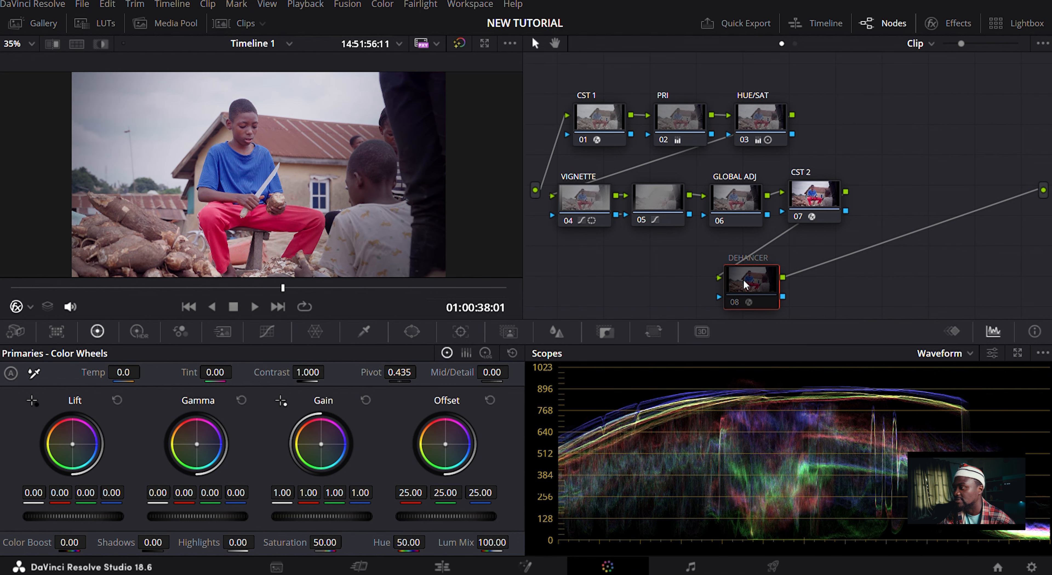
pyautogui.hotkey('ctrl', 'd')
pyautogui.hotkey('ctrl', 'd')
pyautogui.hotkey('ctrl', 'd')
pyautogui.hotkey('ctrl', 'd')
pyautogui.hotkey('ctrl', 'd')
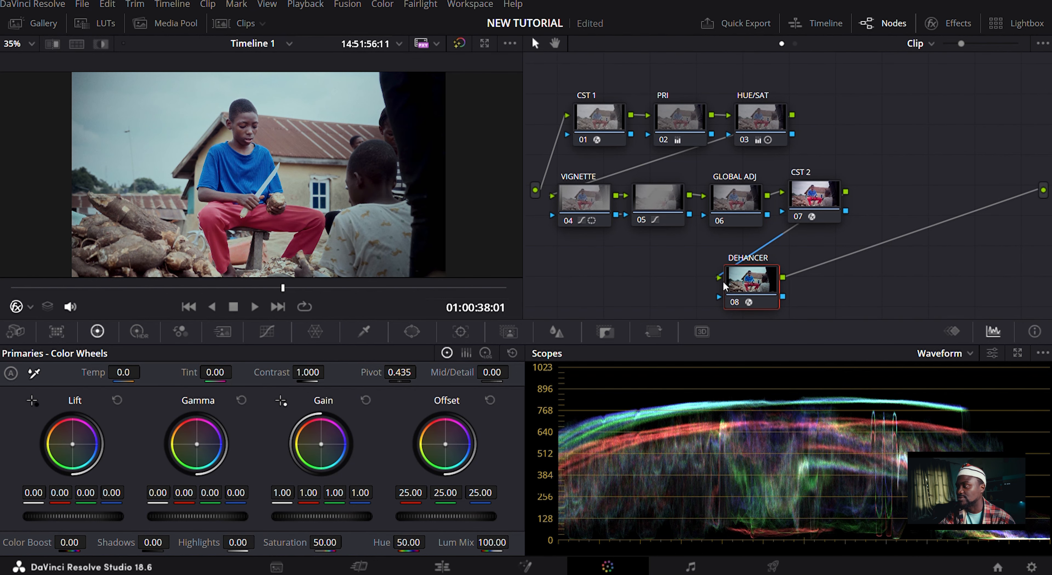
pyautogui.hotkey('ctrl', 'd')
pyautogui.hotkey('ctrl', 'd')
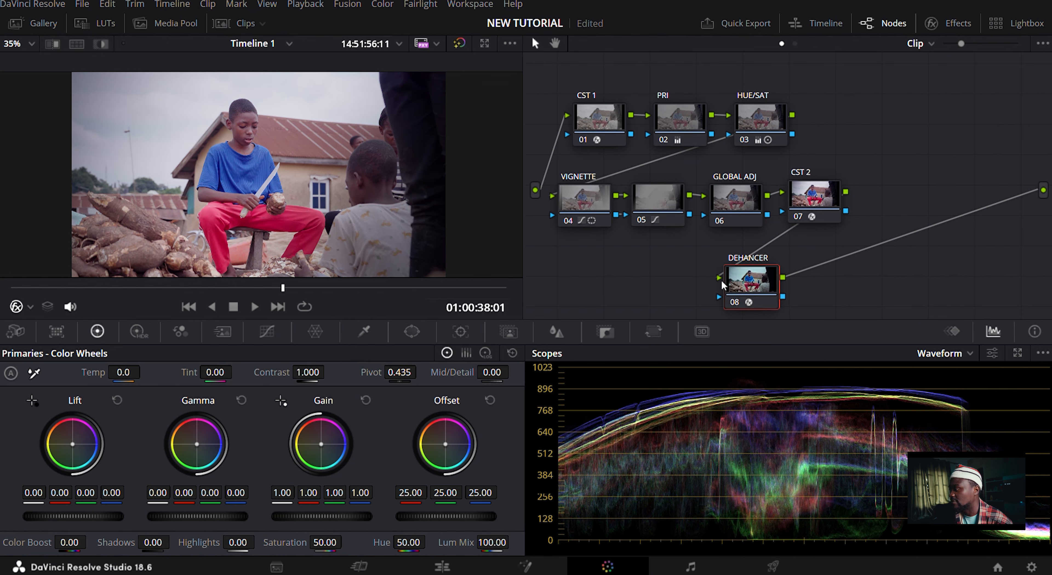
# Step: Look through Dehancer's remaining settings, from Film Damage, Film Breath and Gate Weave through Overscan and Vignette to Options
pyautogui.click(976, 23)
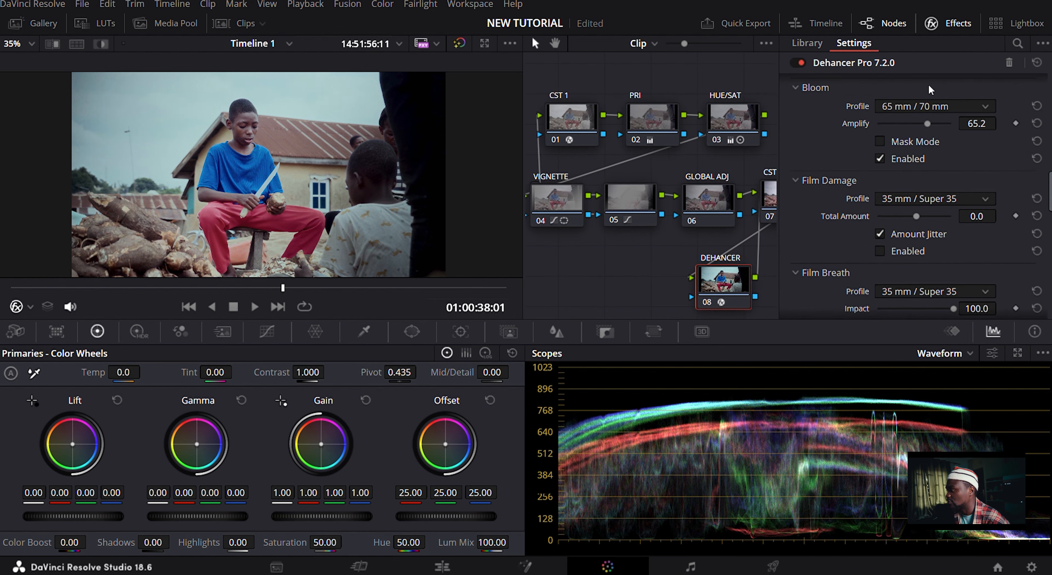
pyautogui.scroll(-7, 863, 272)
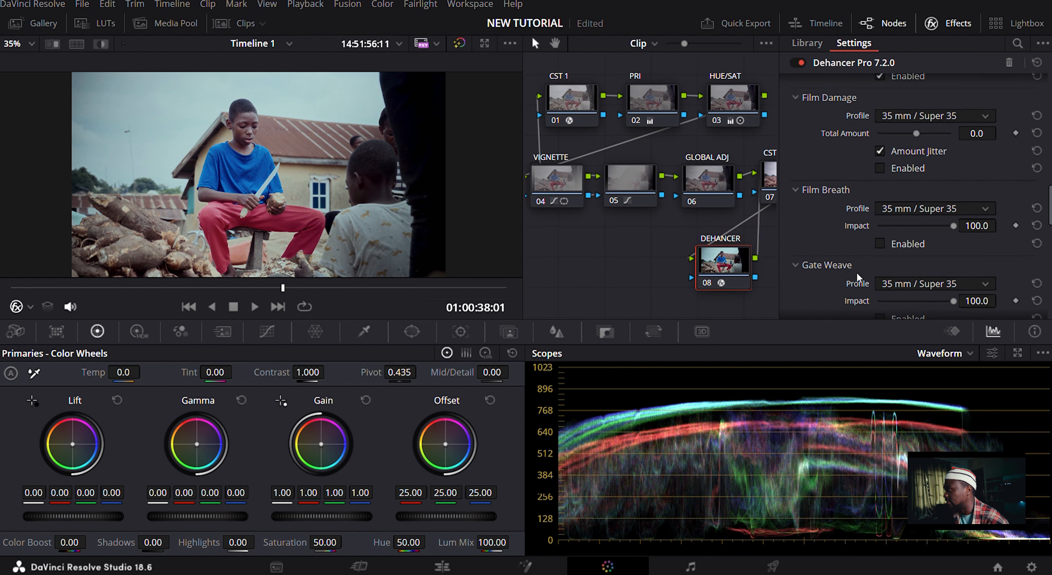
pyautogui.scroll(-5, 808, 255)
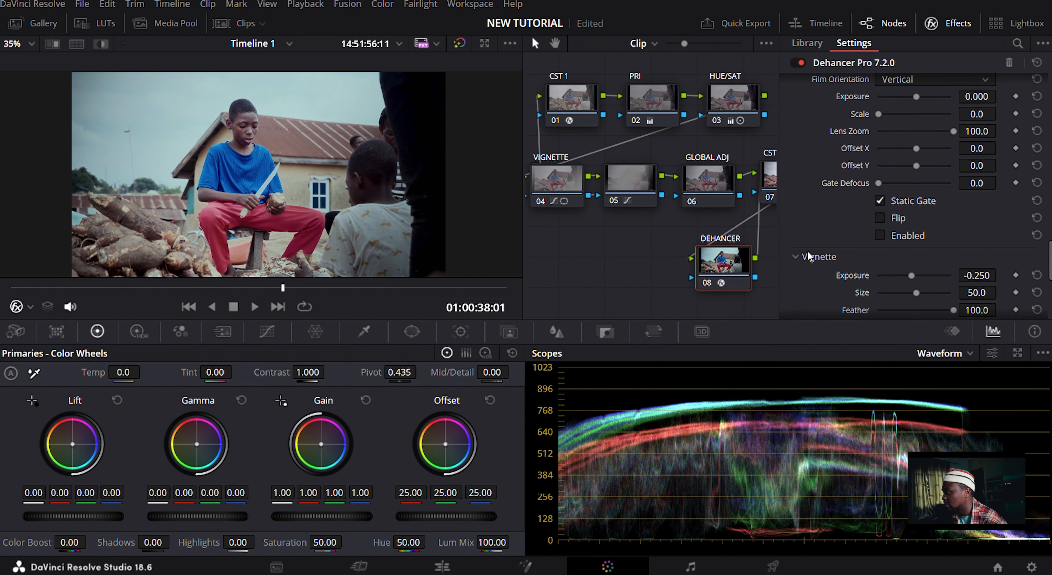
pyautogui.scroll(6, 808, 255)
pyautogui.scroll(3, 808, 246)
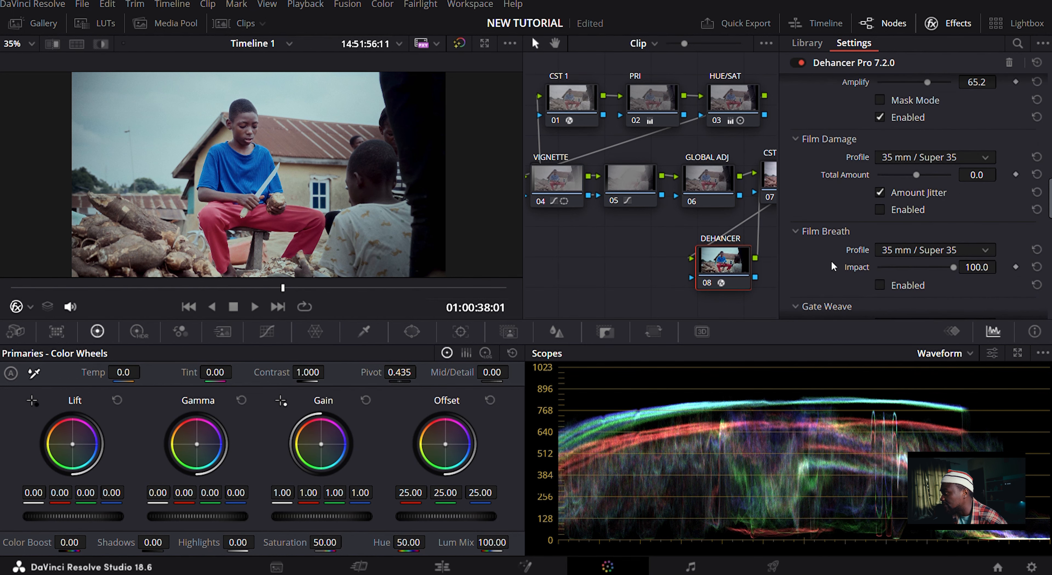
pyautogui.scroll(1, 827, 228)
pyautogui.scroll(-10, 806, 285)
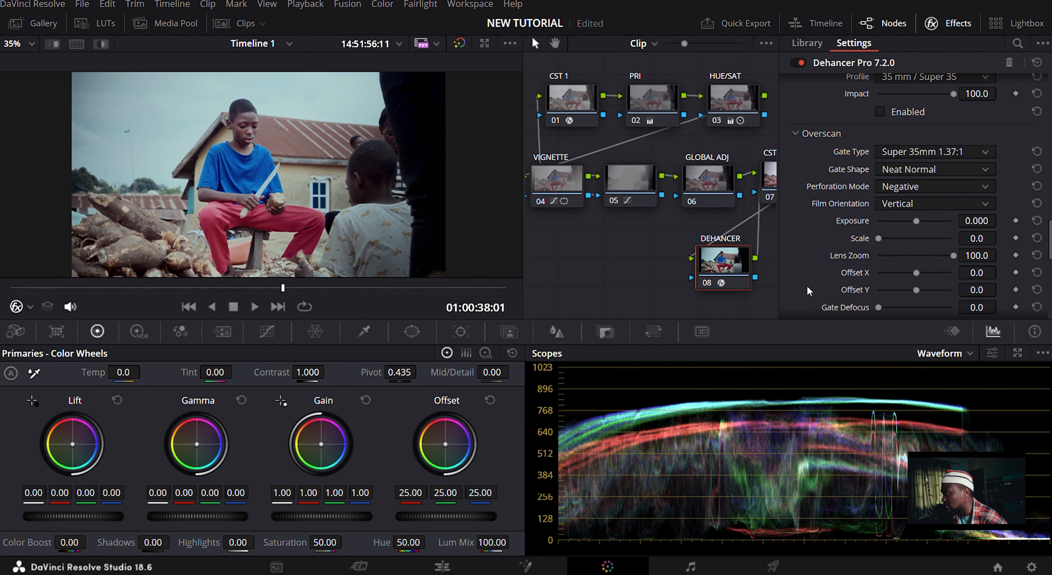
pyautogui.scroll(-5, 807, 285)
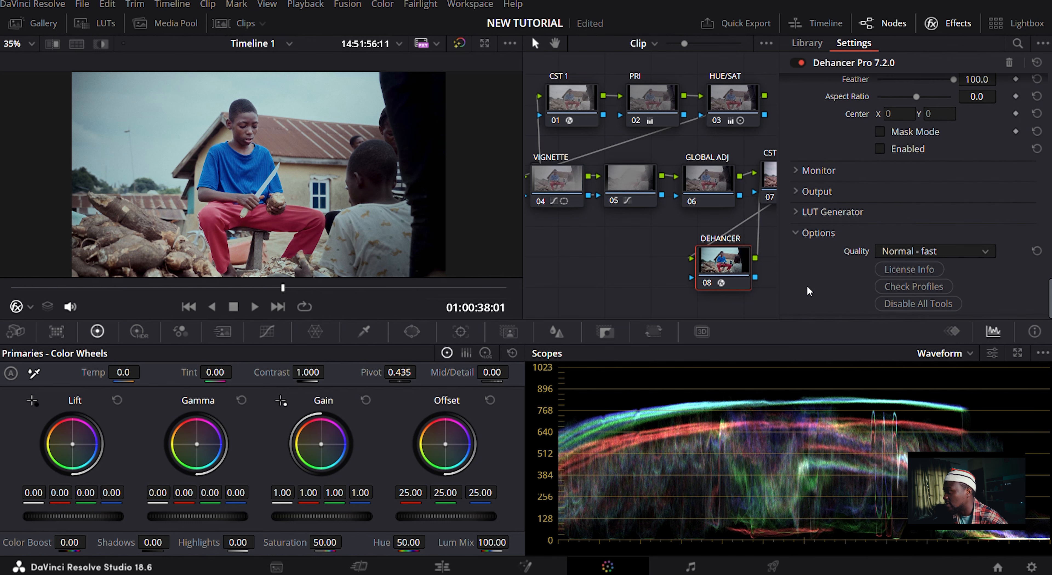
# Step: Review the Dehancer settings again, from Options and Vignette back through Overscan, Film Damage, Bloom and Film to Input
pyautogui.scroll(8, 812, 276)
pyautogui.scroll(-8, 812, 277)
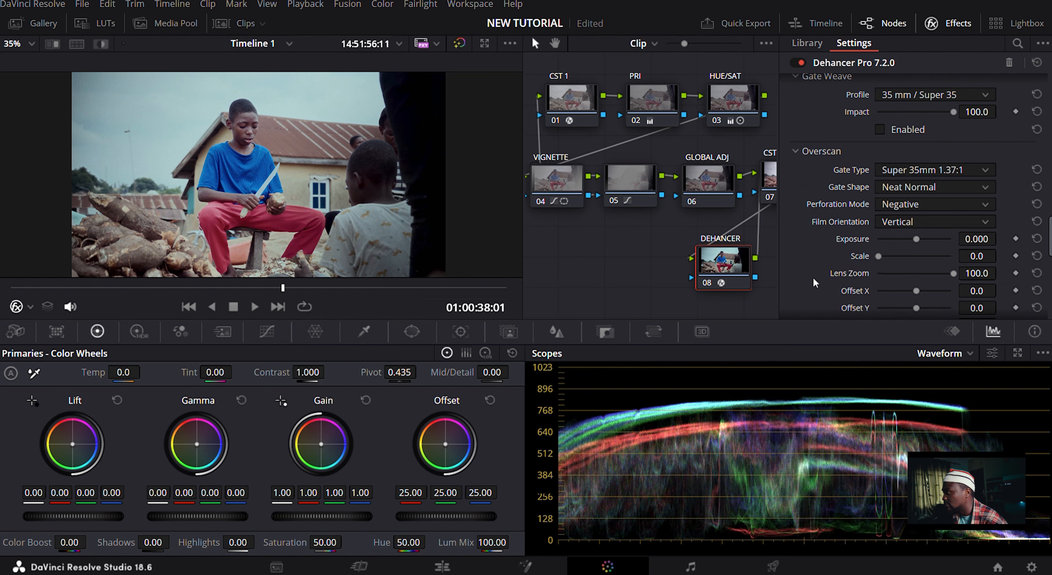
pyautogui.scroll(5, 813, 278)
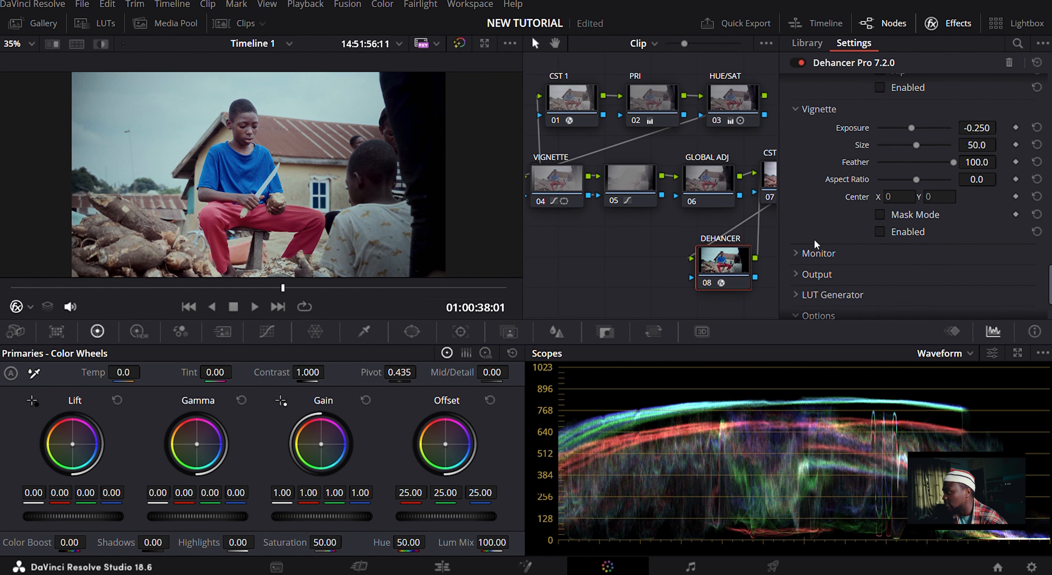
pyautogui.scroll(-5, 811, 280)
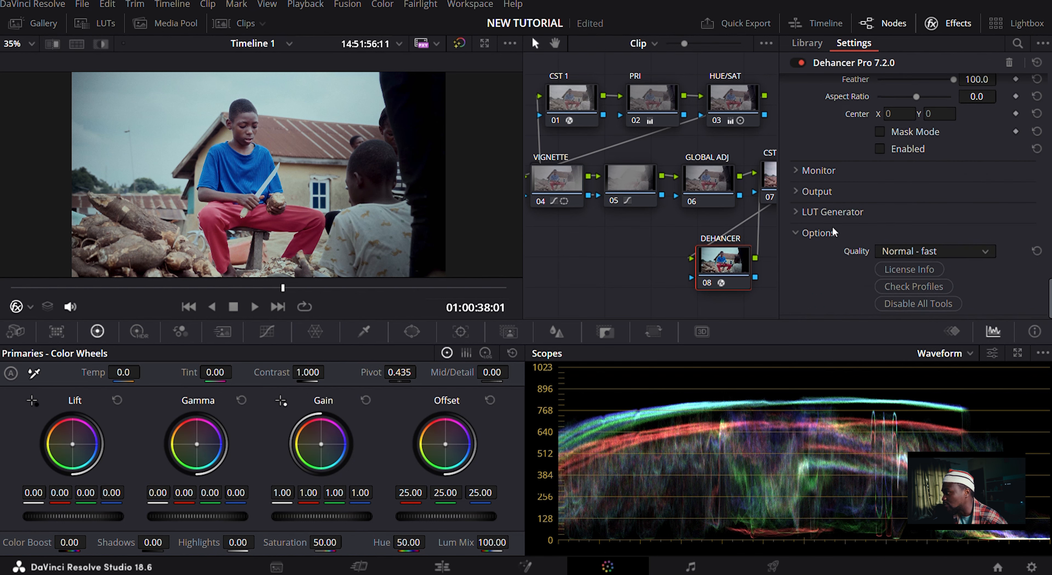
pyautogui.scroll(5, 819, 225)
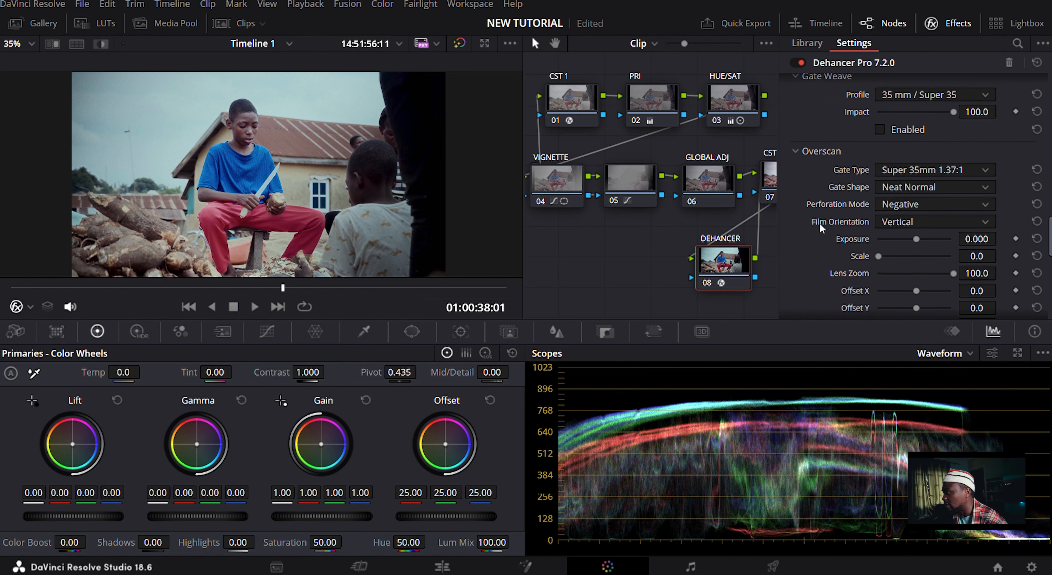
pyautogui.scroll(3, 818, 223)
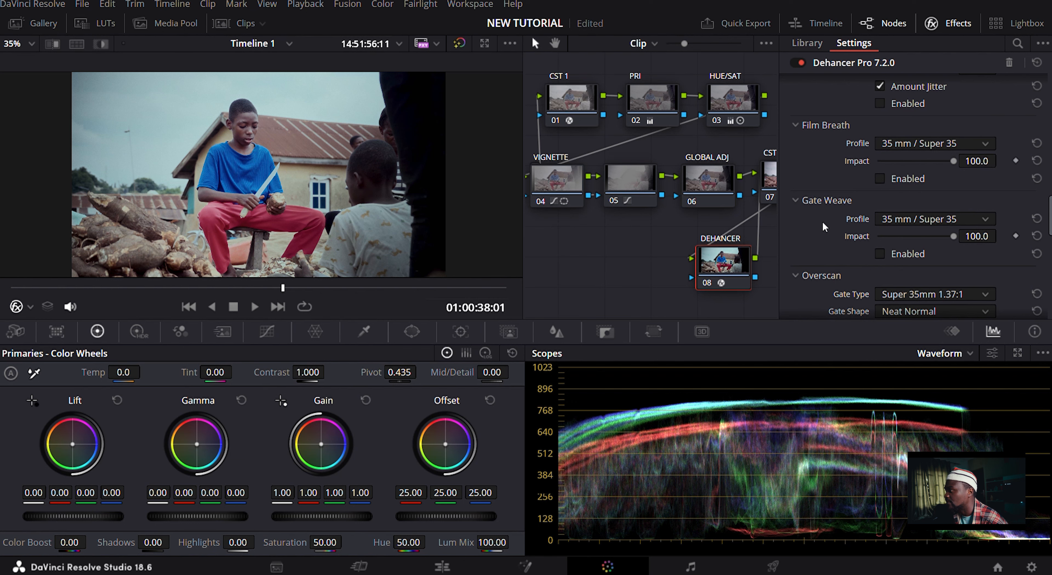
pyautogui.scroll(2, 820, 176)
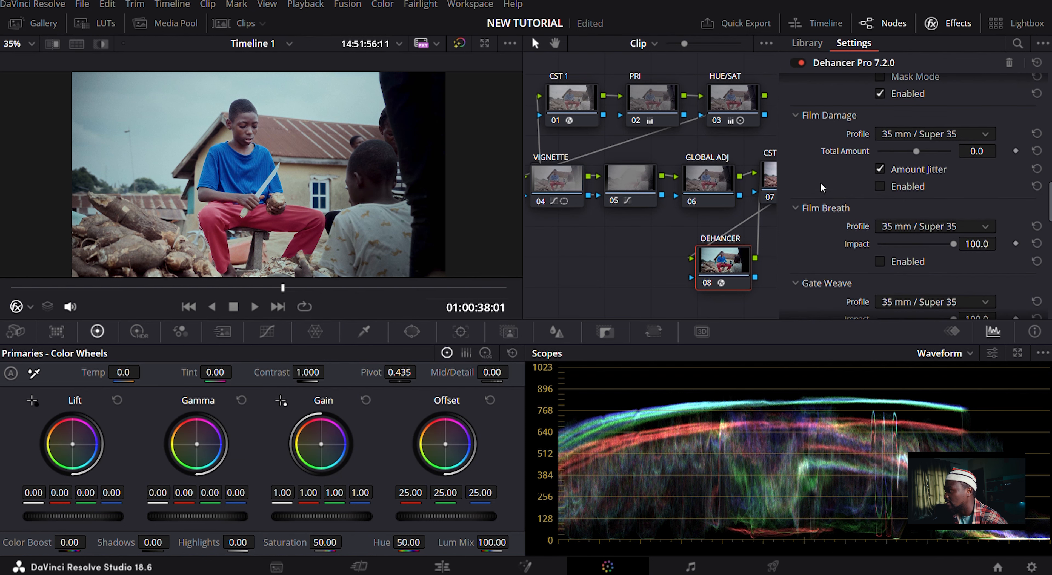
pyautogui.scroll(2, 818, 183)
pyautogui.scroll(-10, 819, 182)
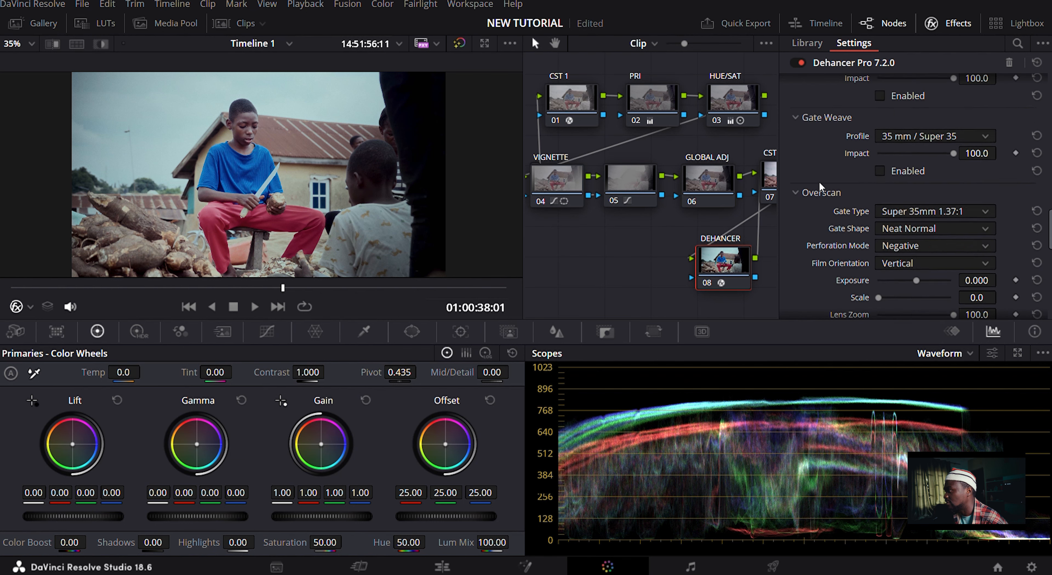
pyautogui.scroll(-1, 819, 182)
pyautogui.scroll(12, 819, 182)
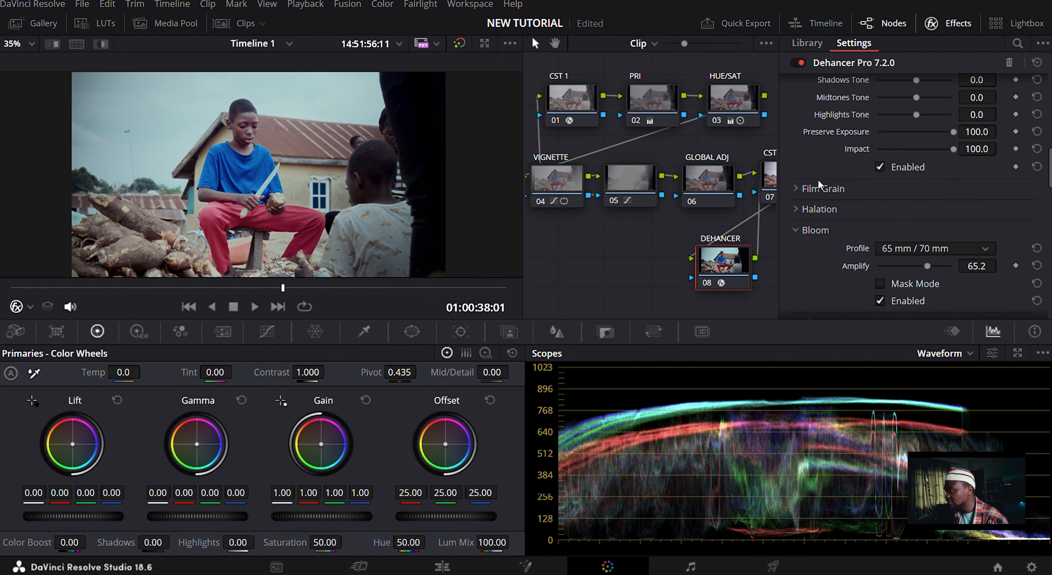
pyautogui.scroll(7, 846, 222)
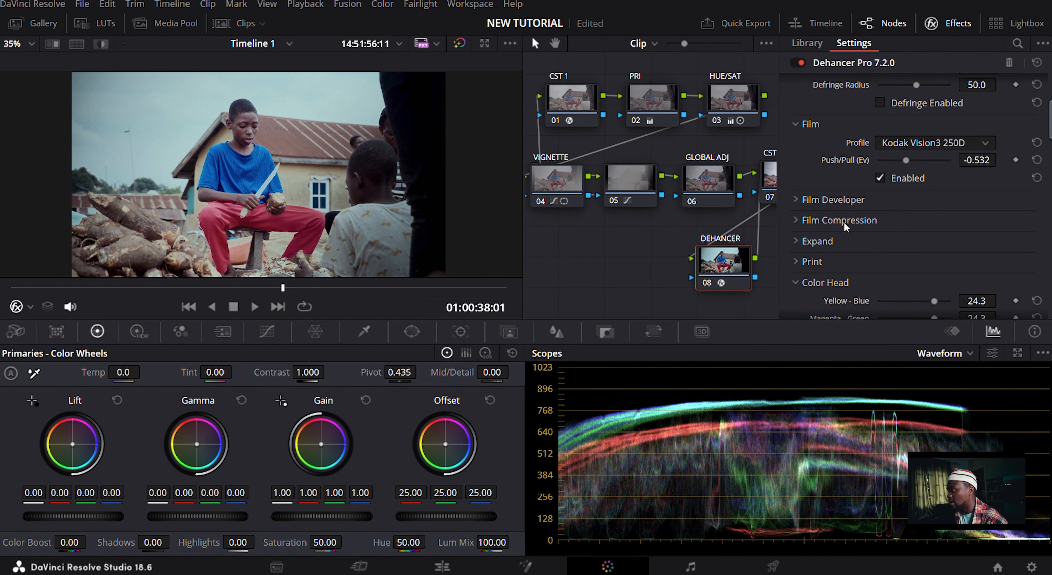
pyautogui.scroll(3, 849, 250)
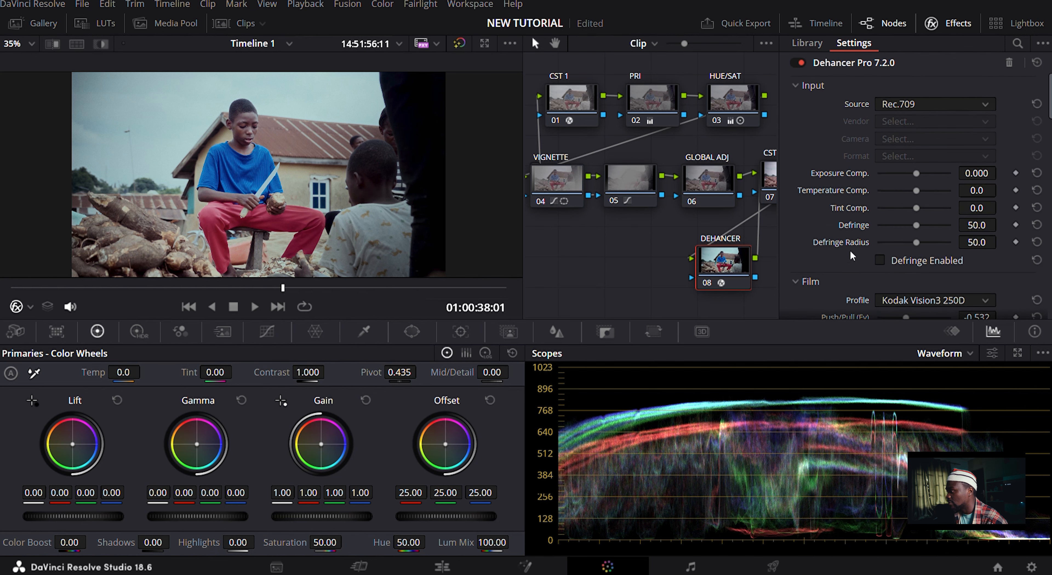